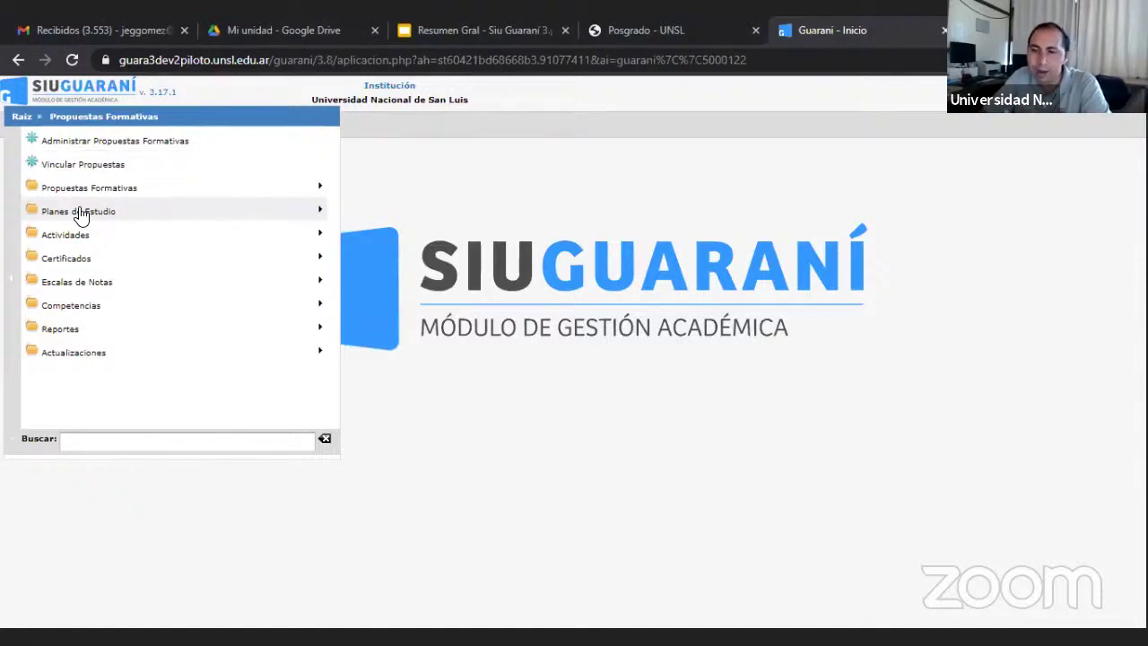
Open Administrar Propuestas Formativas, examine the blank new-proposal form including its Tipo de Propuesta options, and return to the list without saving
click(76, 148)
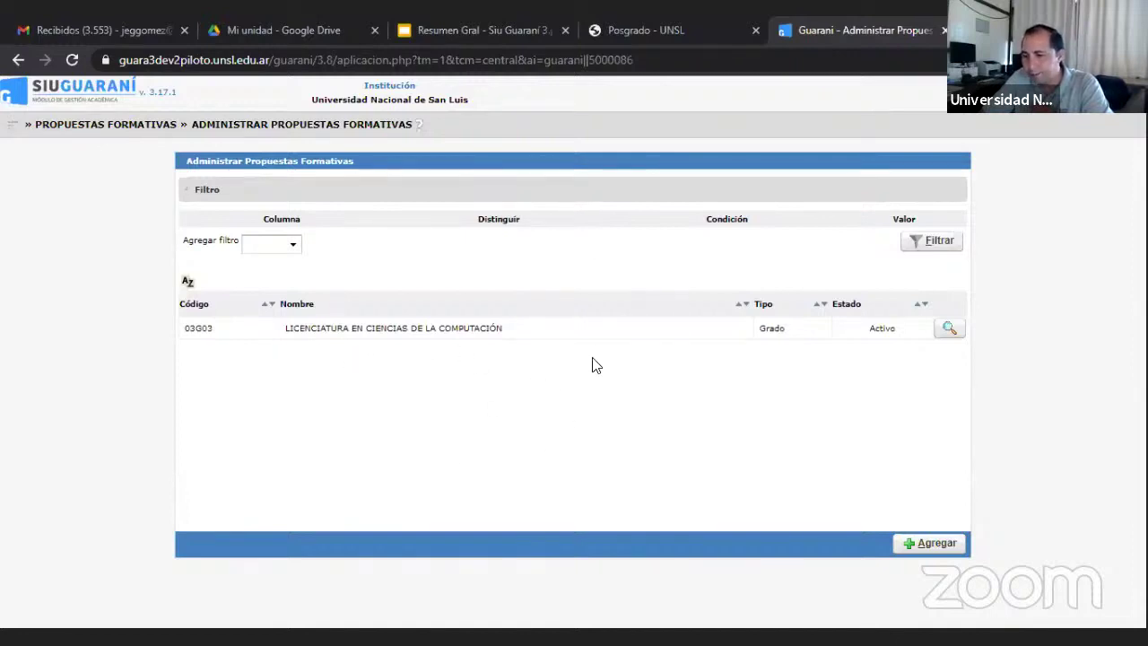
click(927, 545)
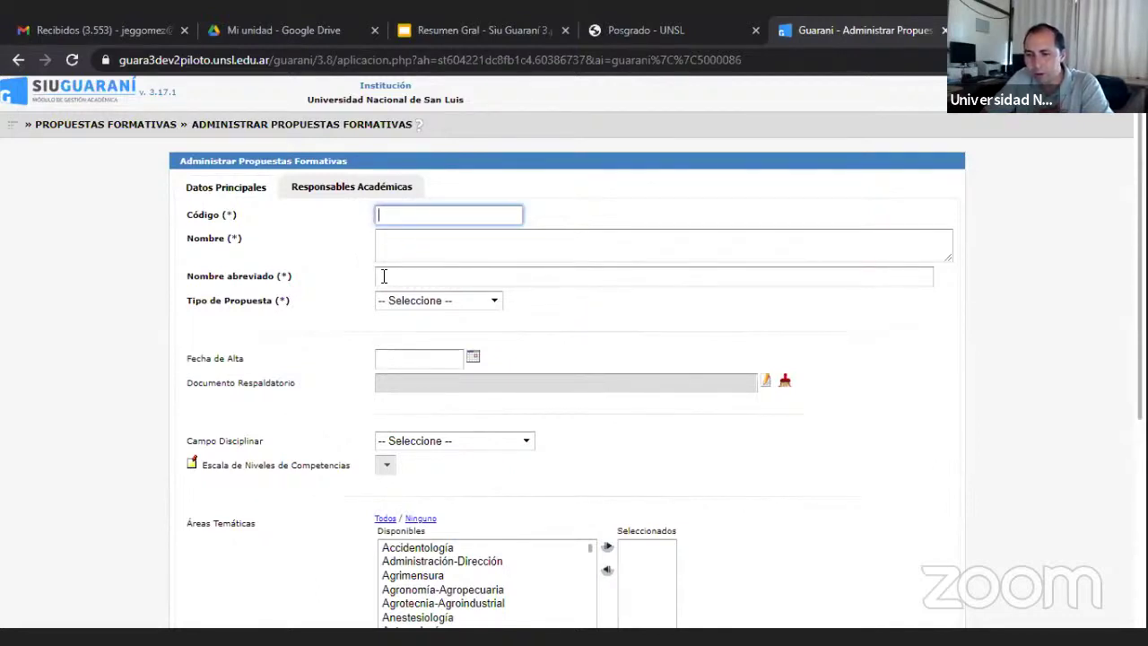
click(495, 300)
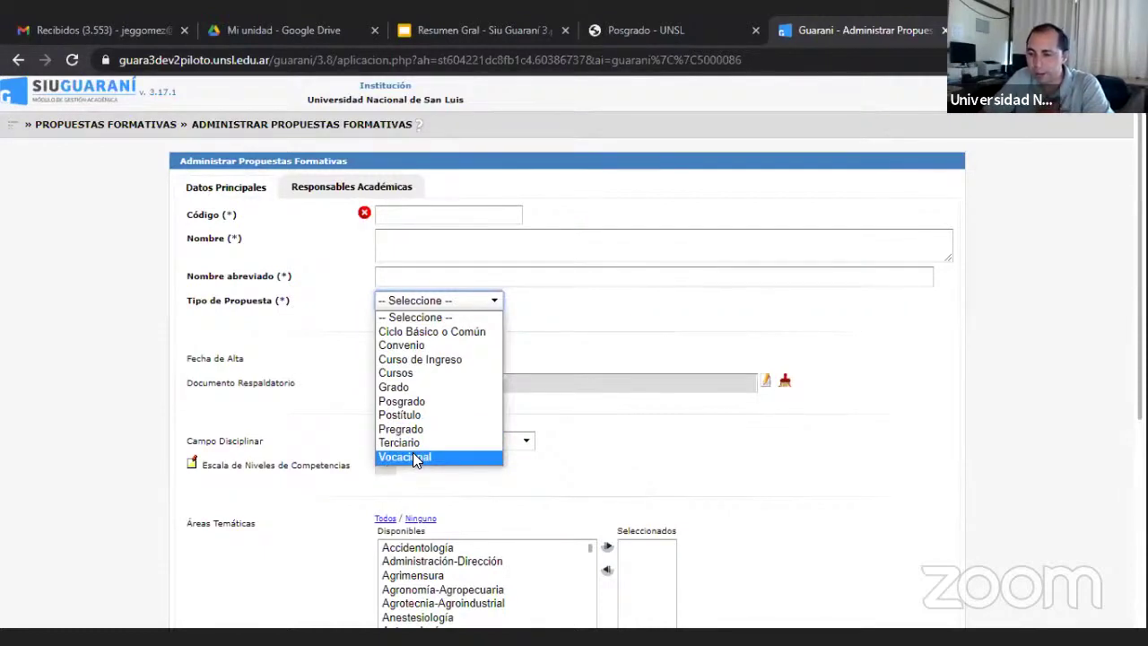
click(858, 329)
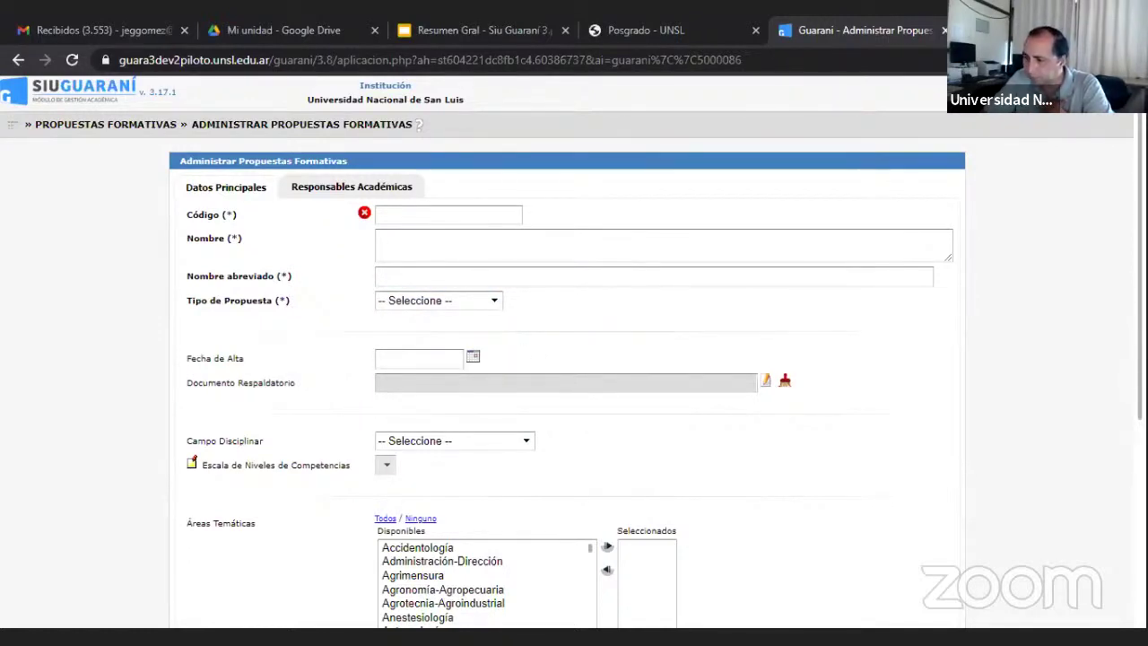
scroll(574, 359, down, 4)
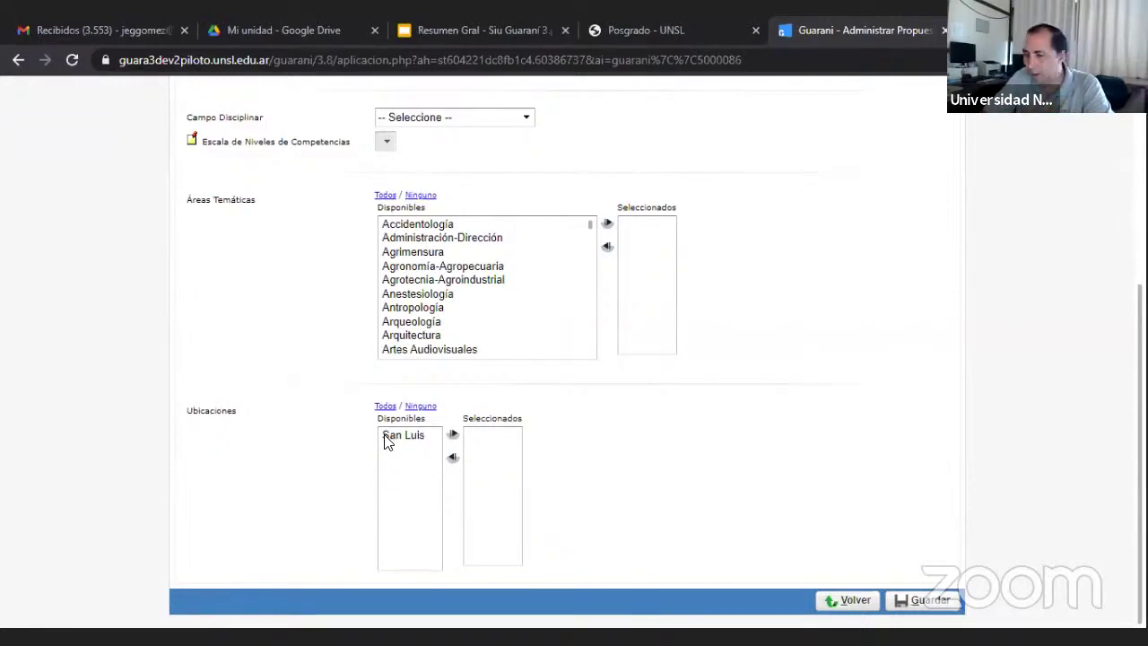
scroll(606, 133, up, 4)
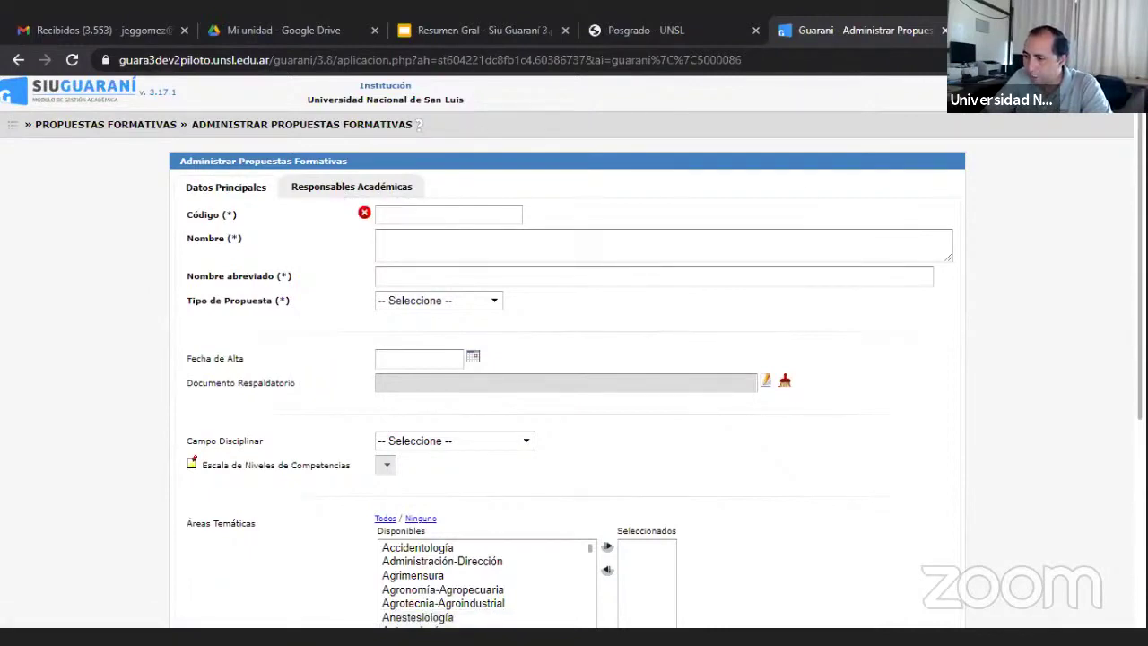
scroll(574, 359, down, 4)
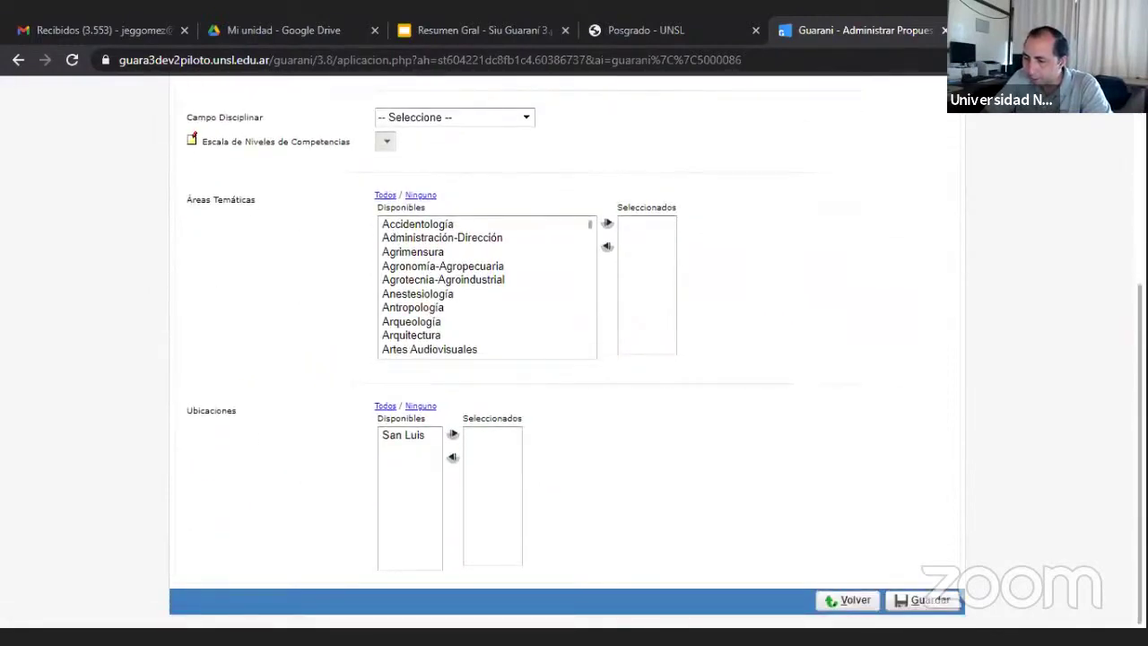
click(839, 601)
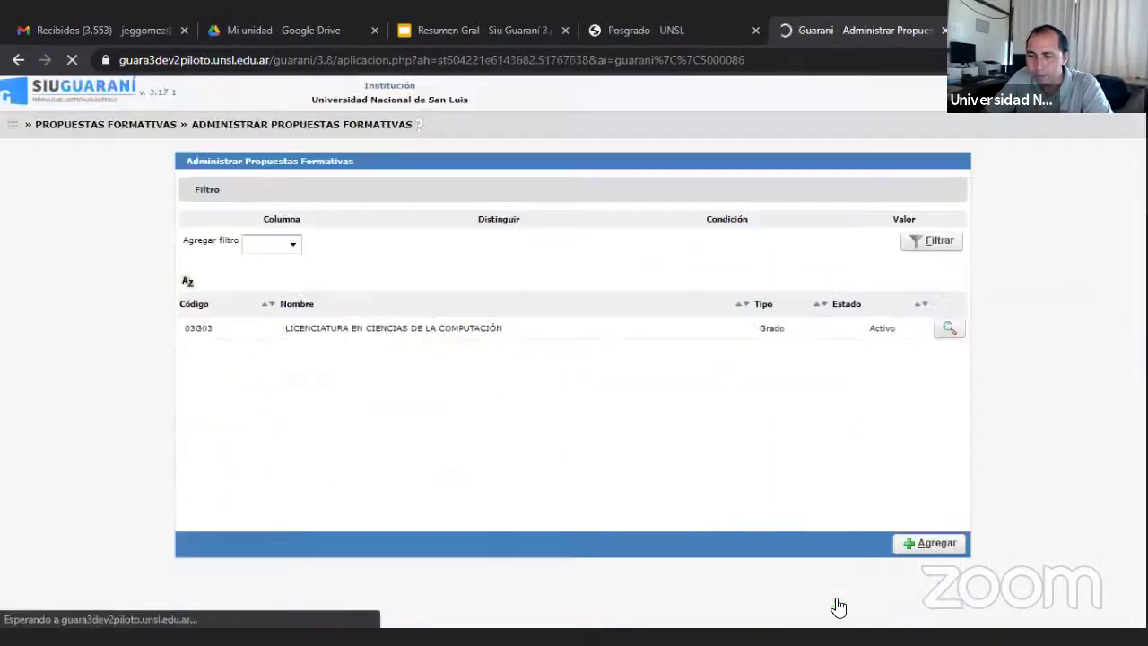
Review the main data and academic responsibles of the Licenciatura en Ciencias de la Computación proposal, then return to the list
click(951, 328)
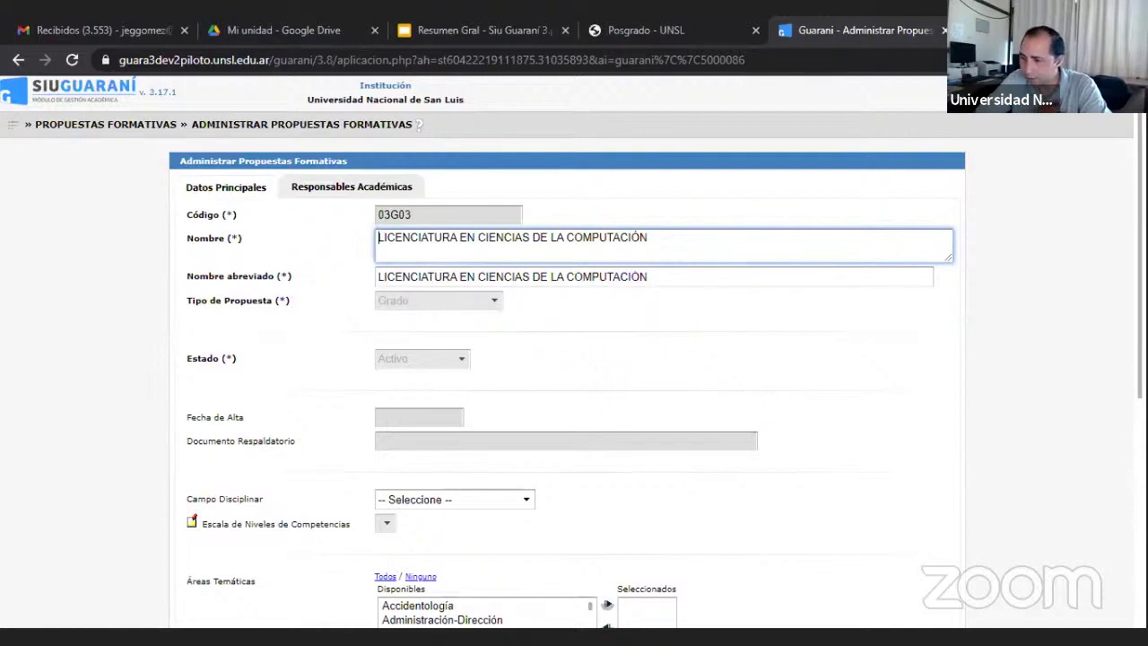
scroll(573, 359, down, 5)
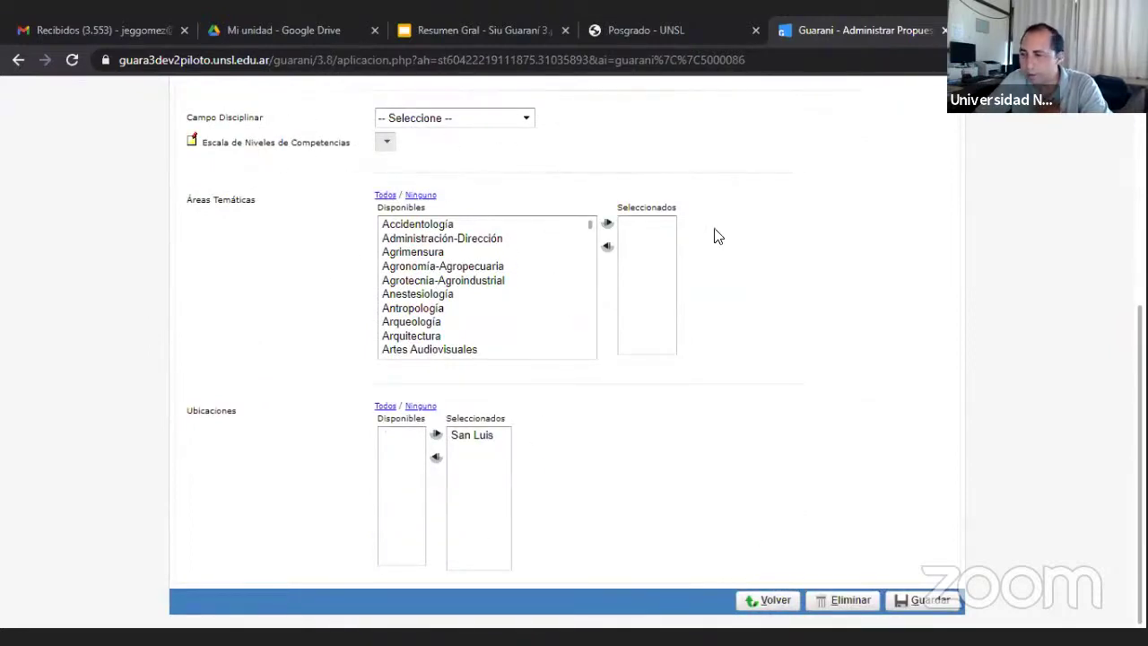
scroll(1111, 277, up, 3)
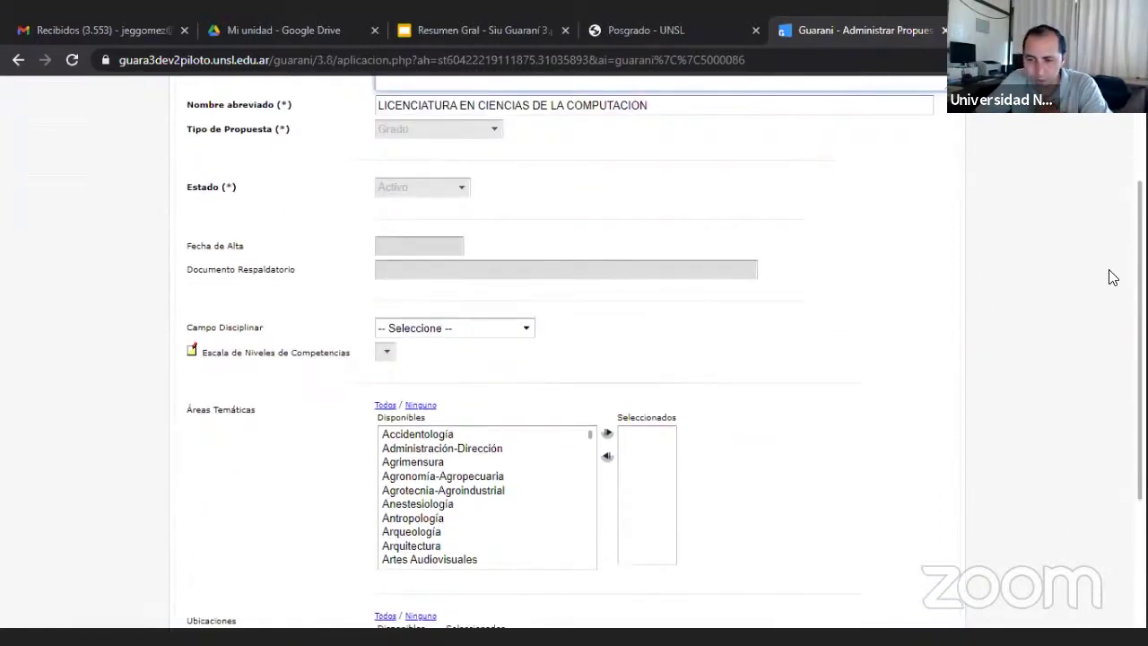
scroll(1093, 224, up, 2)
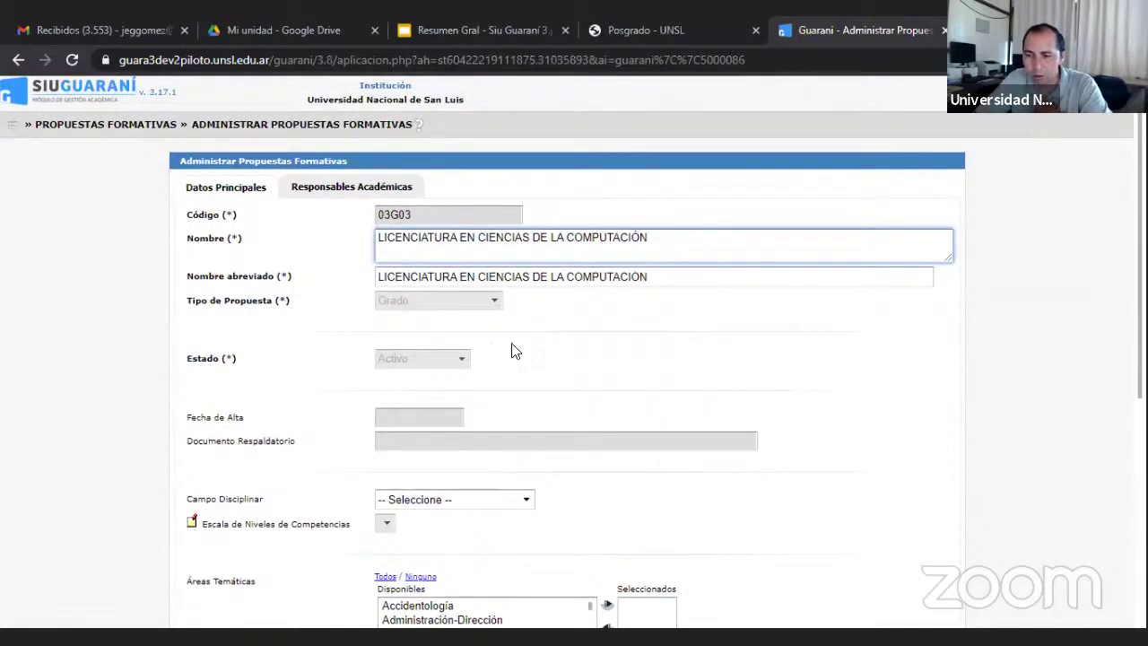
click(334, 191)
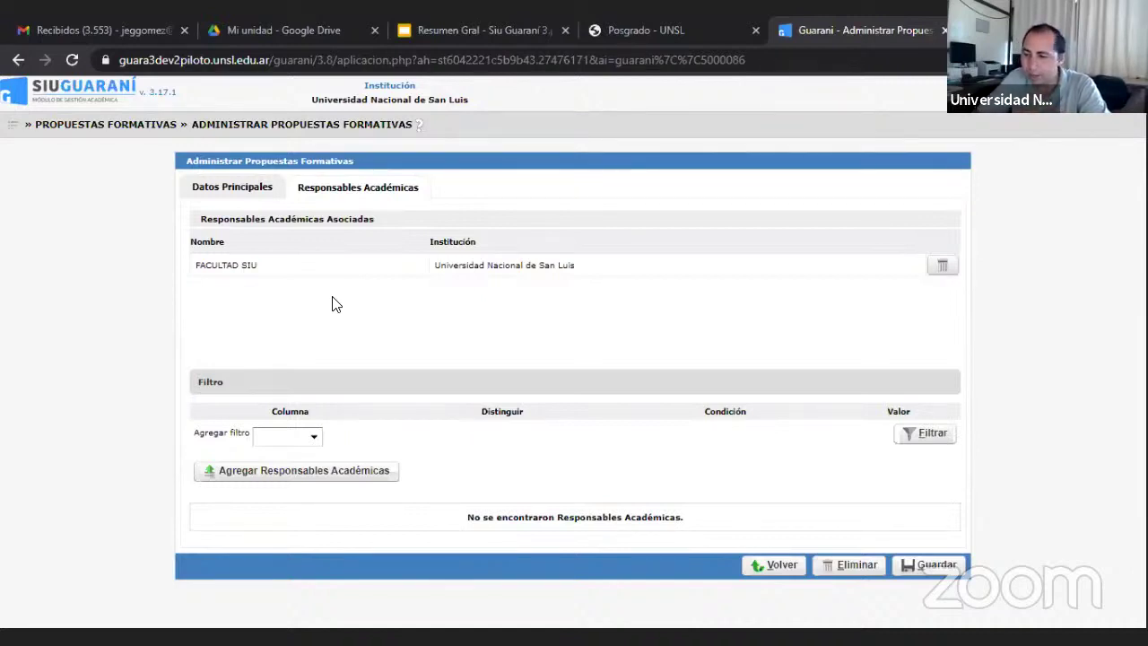
click(773, 572)
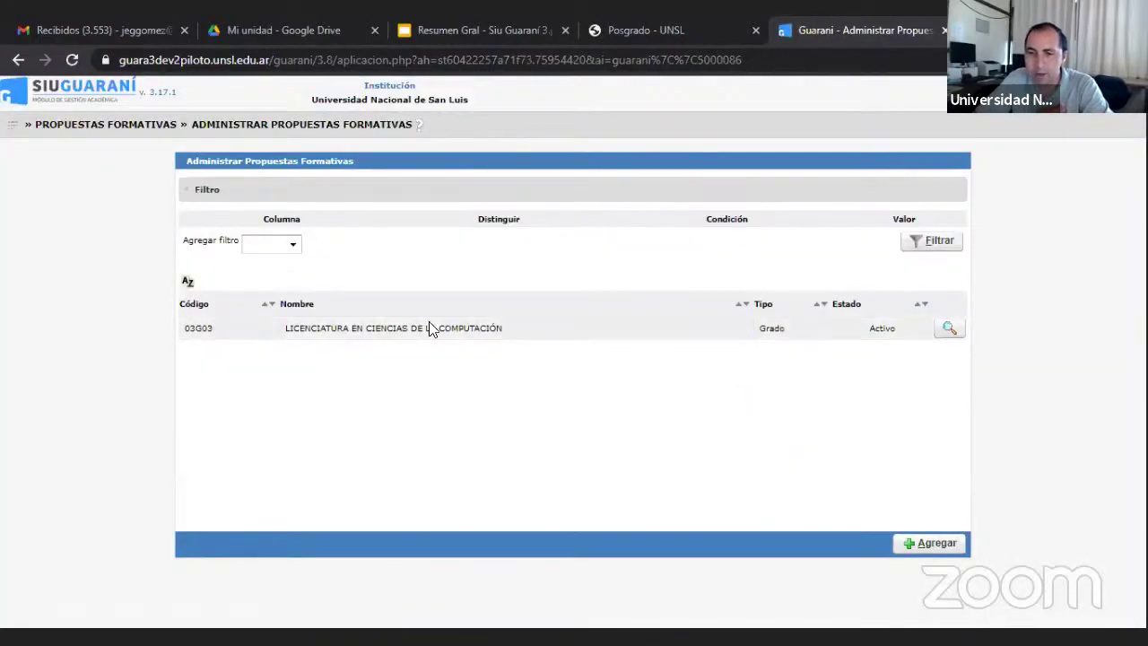
Reopen the Administrar Propuestas Formativas operation from the Propuestas Formativas group
click(13, 130)
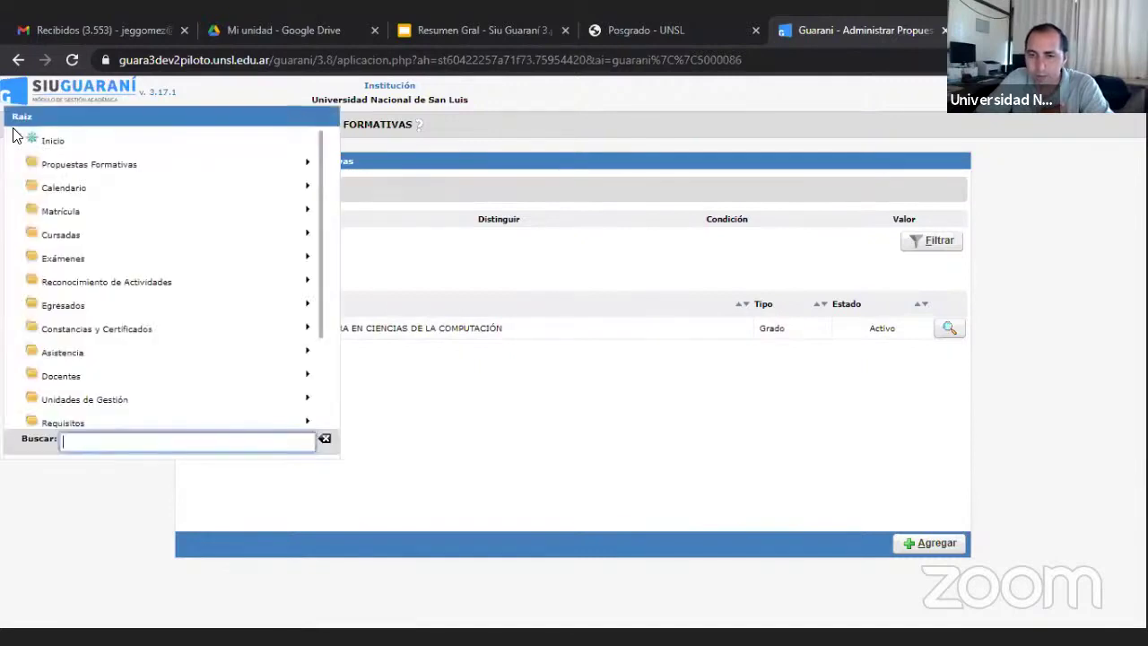
click(49, 166)
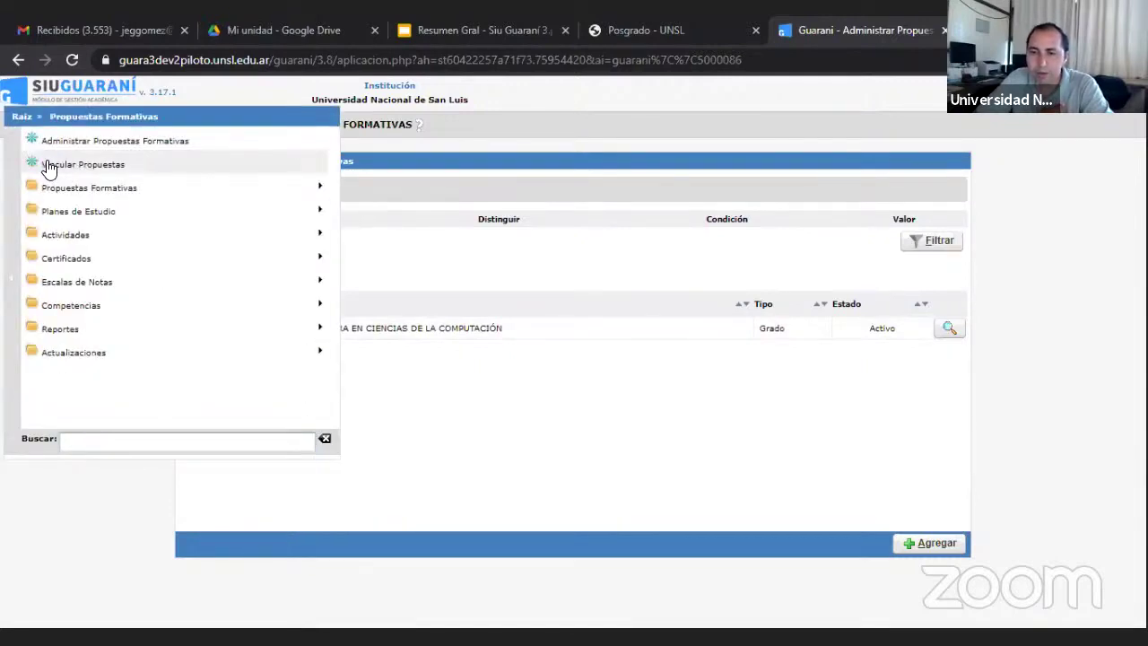
click(95, 143)
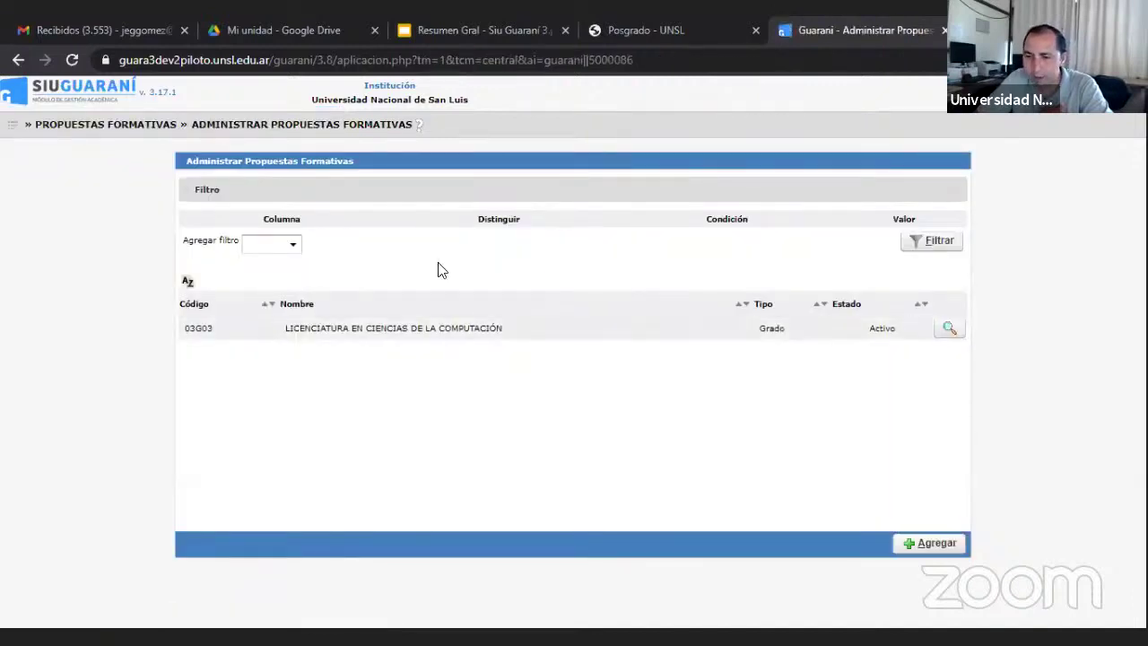
Search the operations for "respa" and open Administrar Documentos Respaldatorios
click(11, 129)
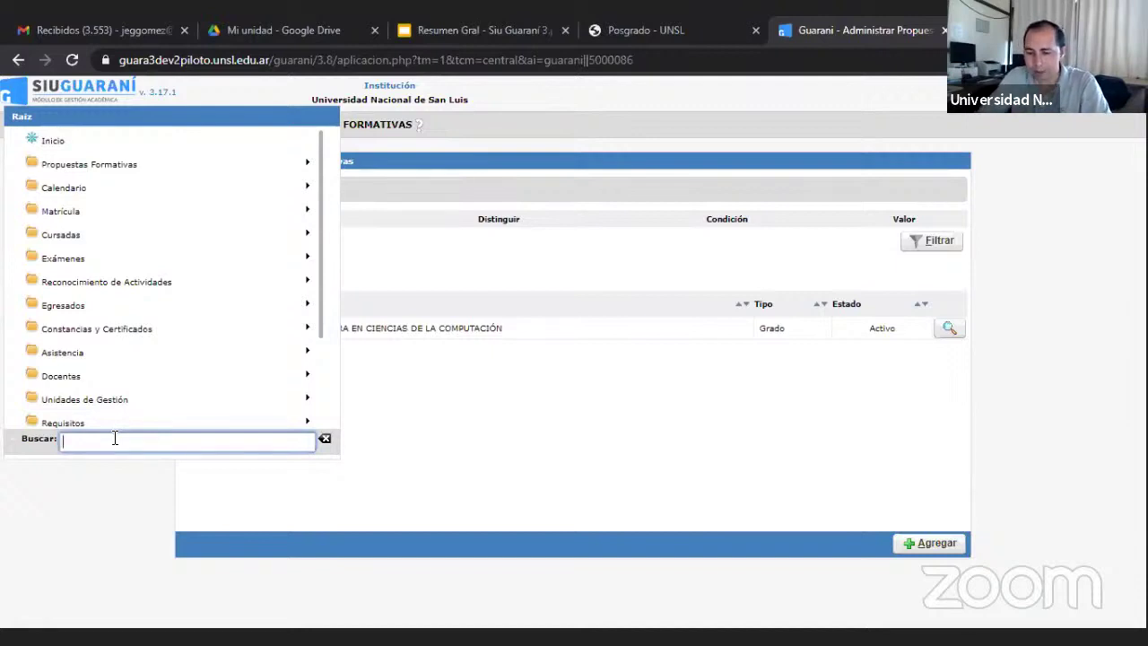
text(respa)
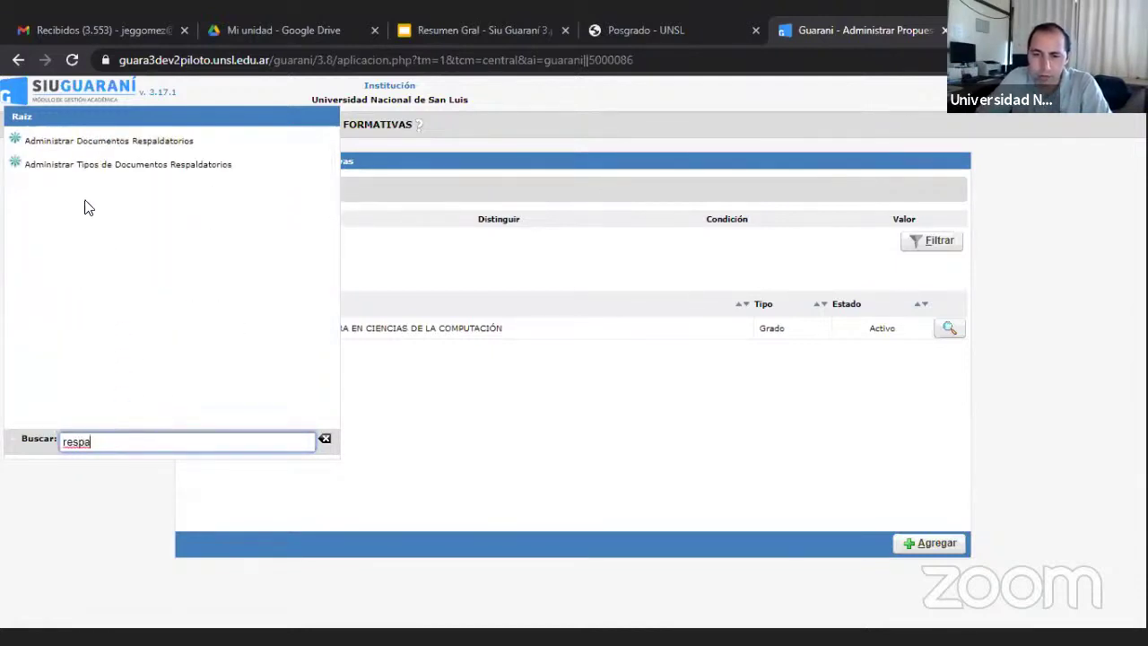
click(54, 143)
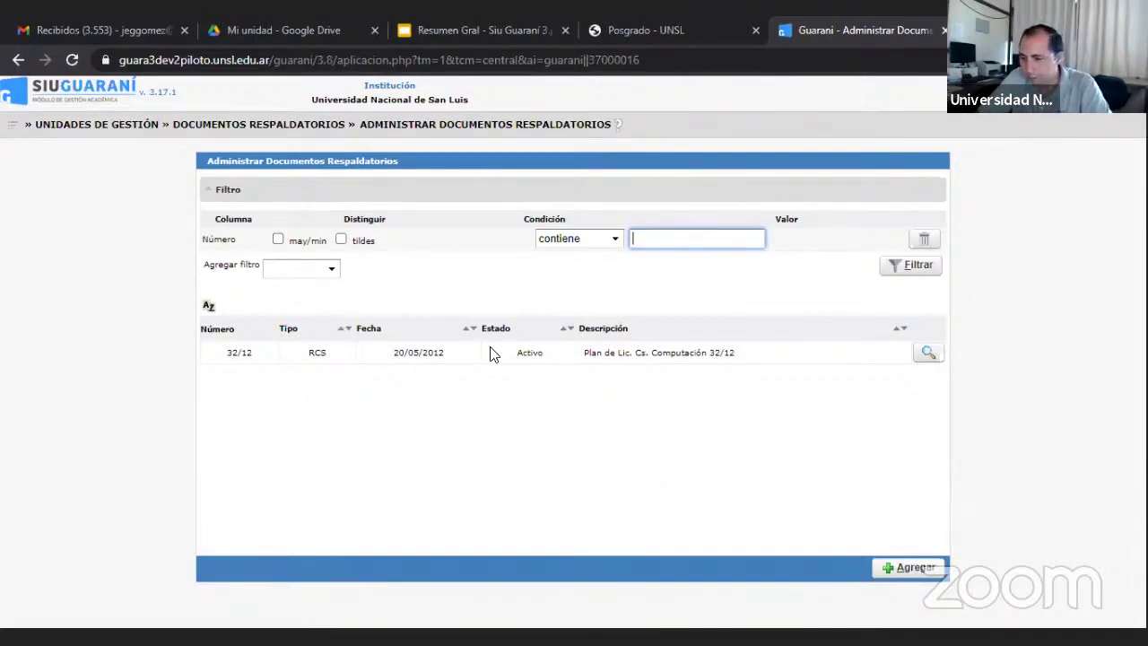
Examine the blank supporting-document form and its Documento tipo options, then return to the document list without saving
click(908, 569)
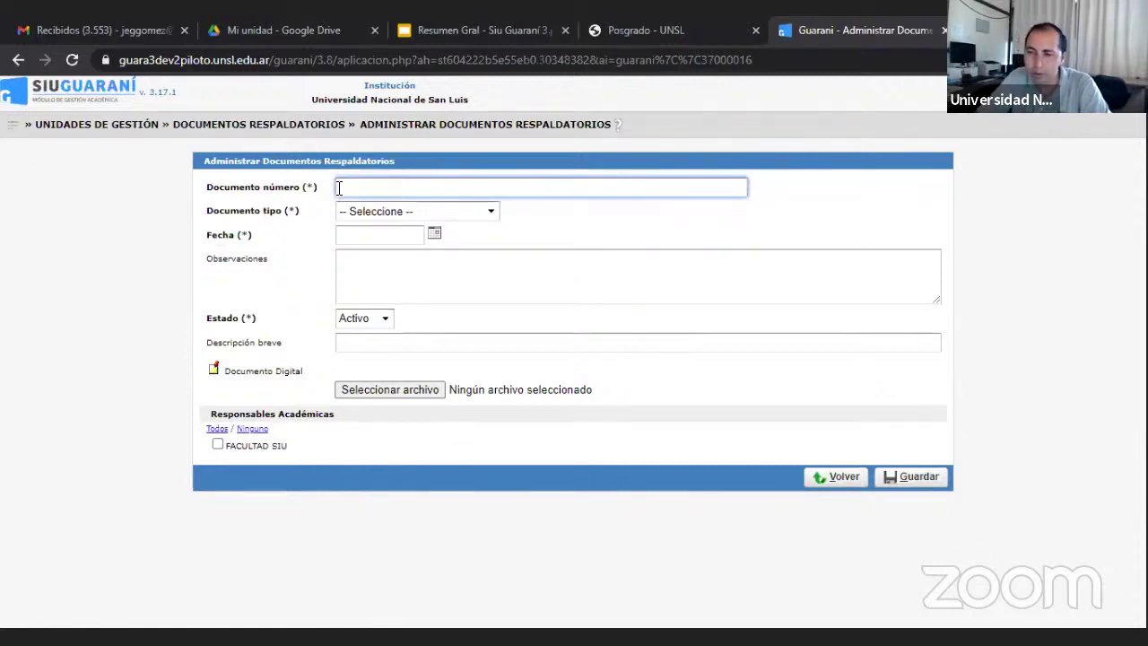
click(491, 215)
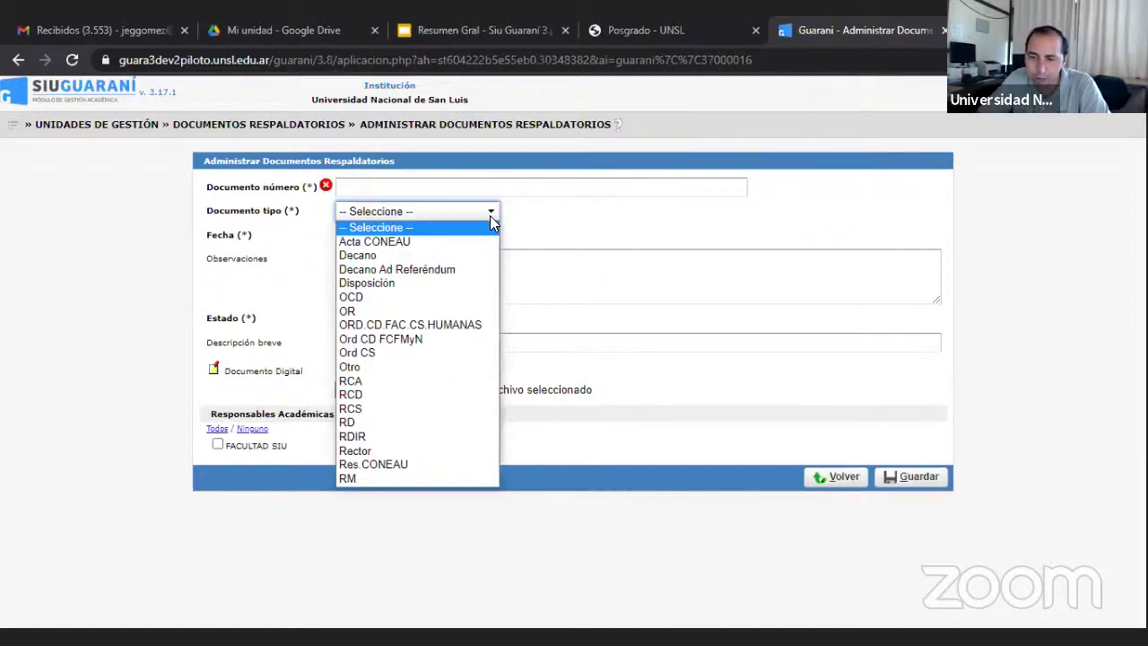
click(558, 221)
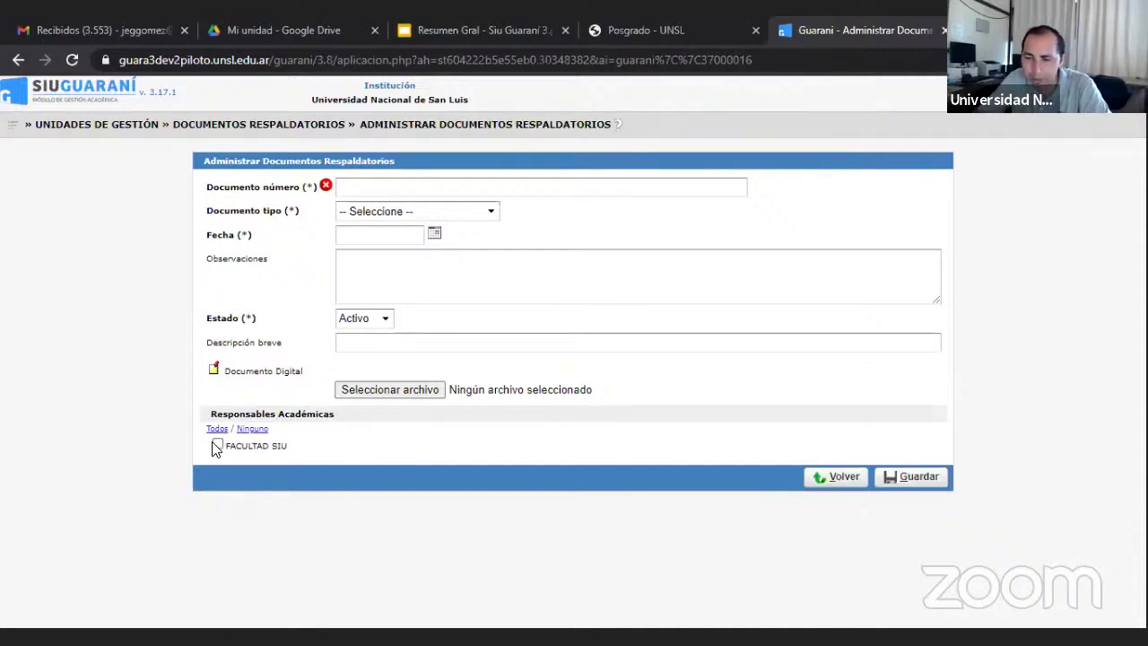
click(837, 485)
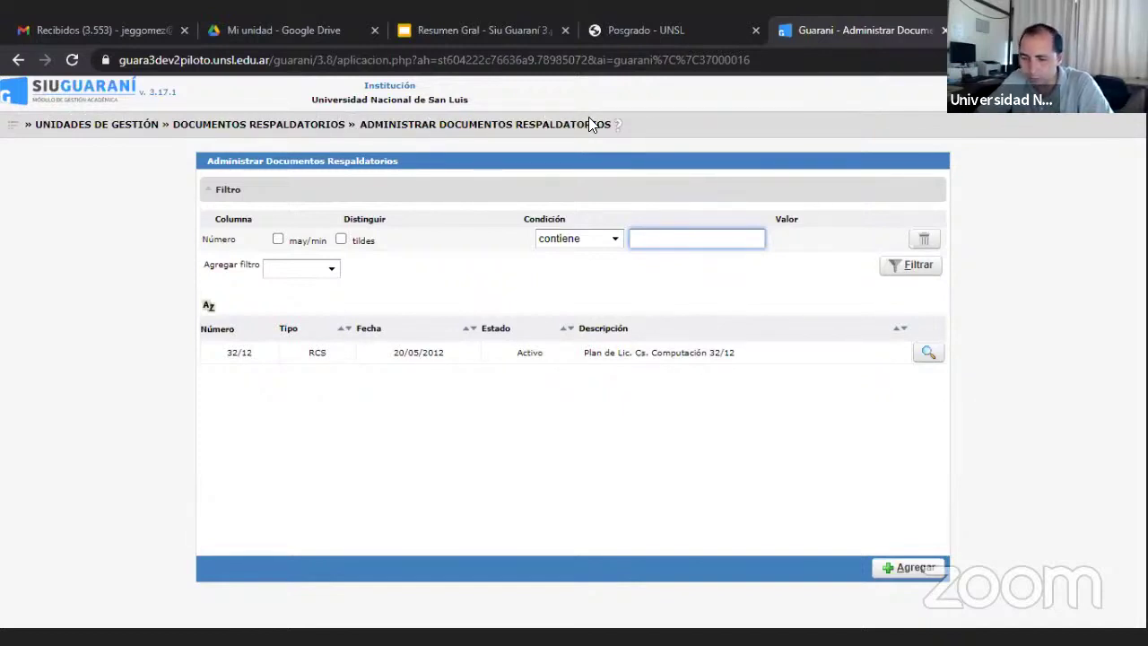
Open the Administrar Certificados operation within the Certificados group of Propuestas Formativas
click(11, 131)
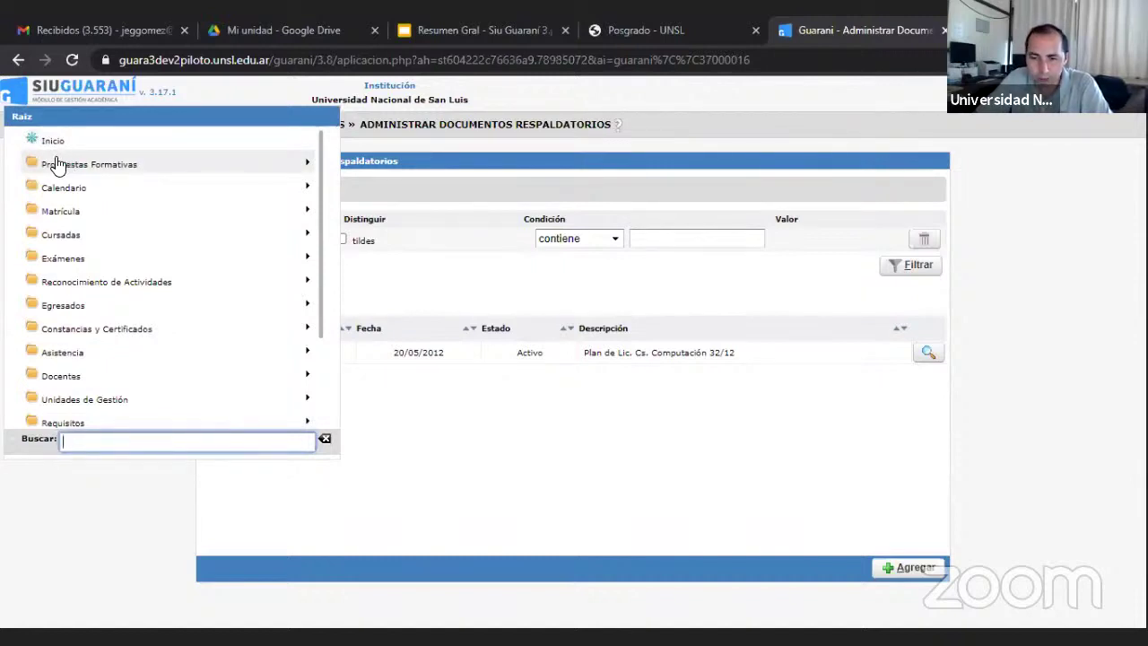
click(58, 165)
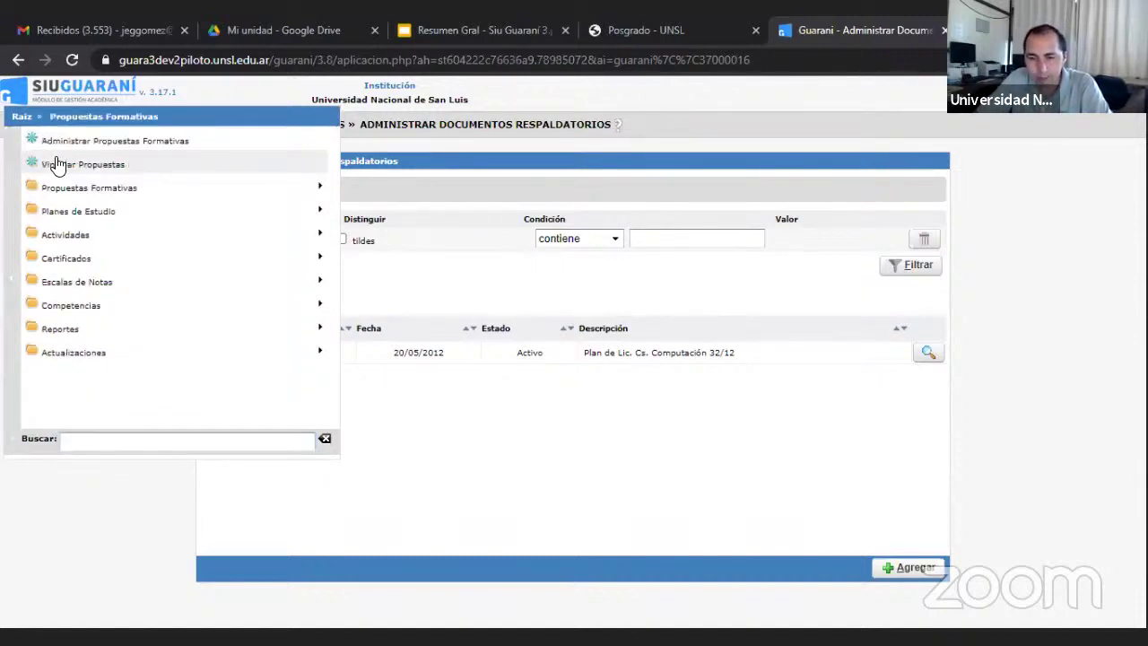
click(56, 259)
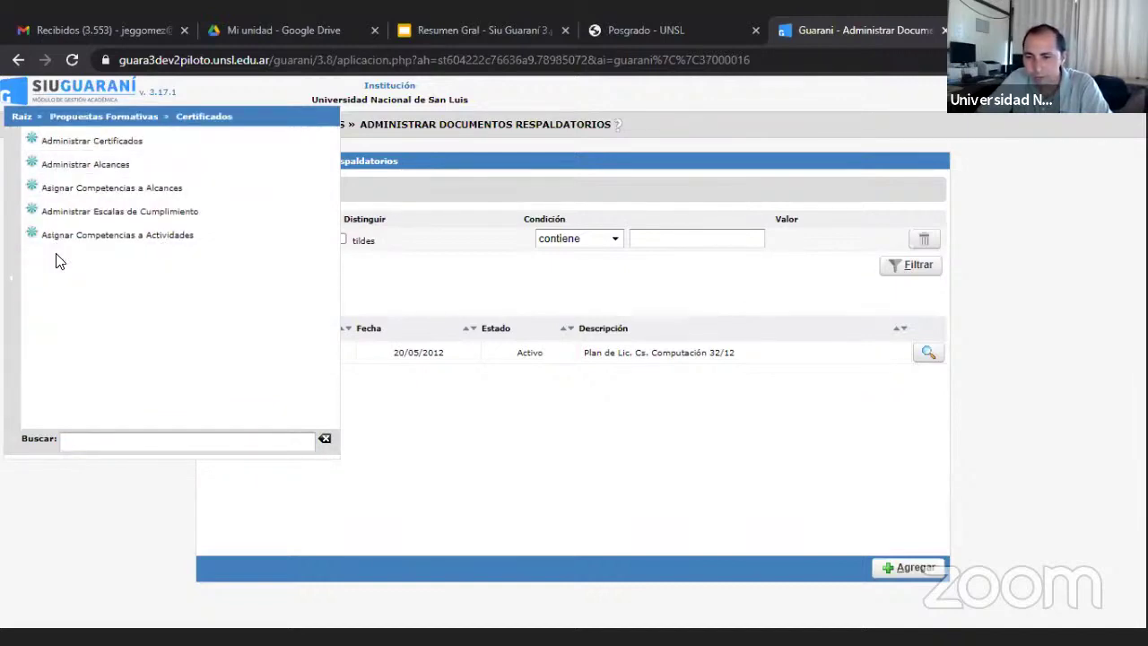
click(95, 143)
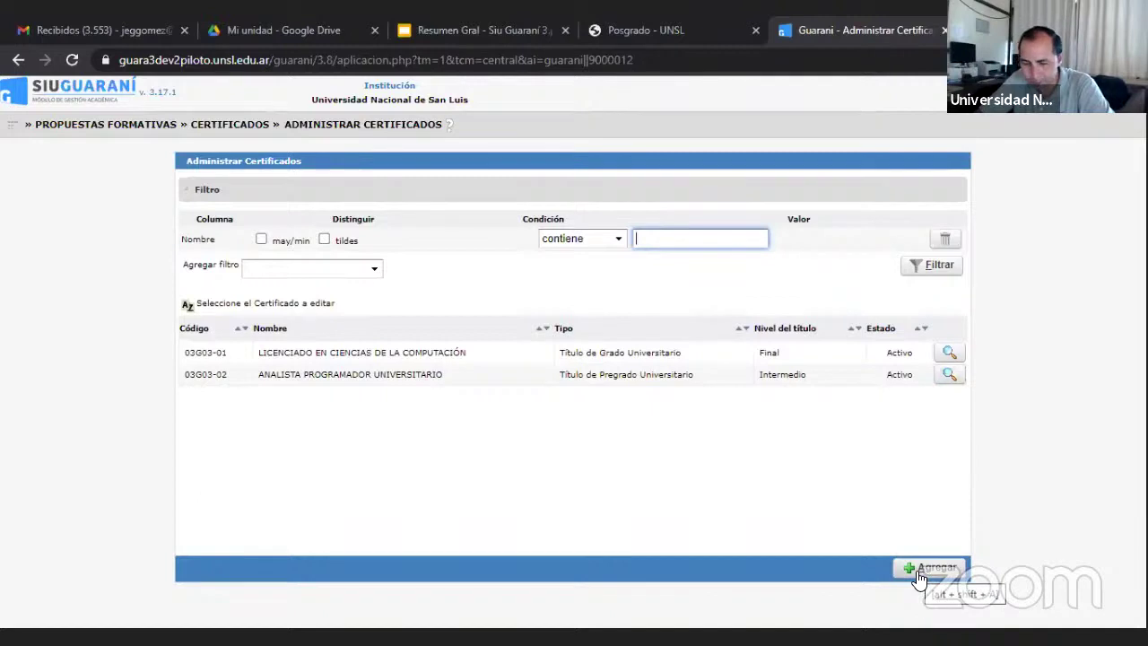
Review the main data, Nivel de Título options and academic responsibles of the Licenciado en Ciencias de la Computación certificate
click(948, 354)
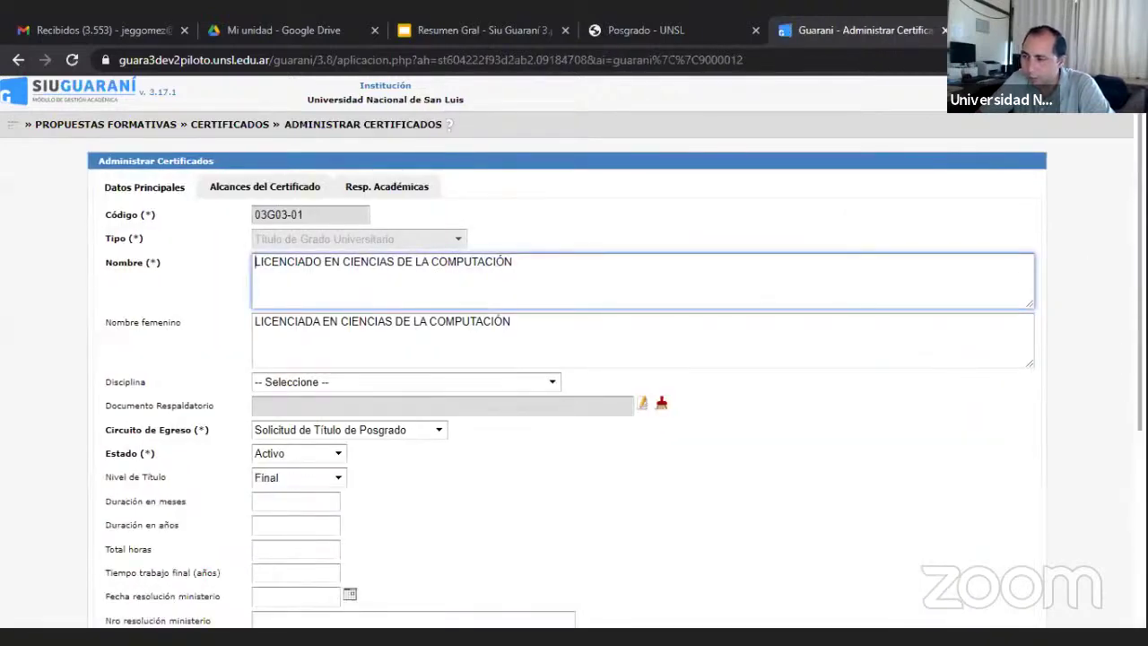
scroll(727, 228, down, 1)
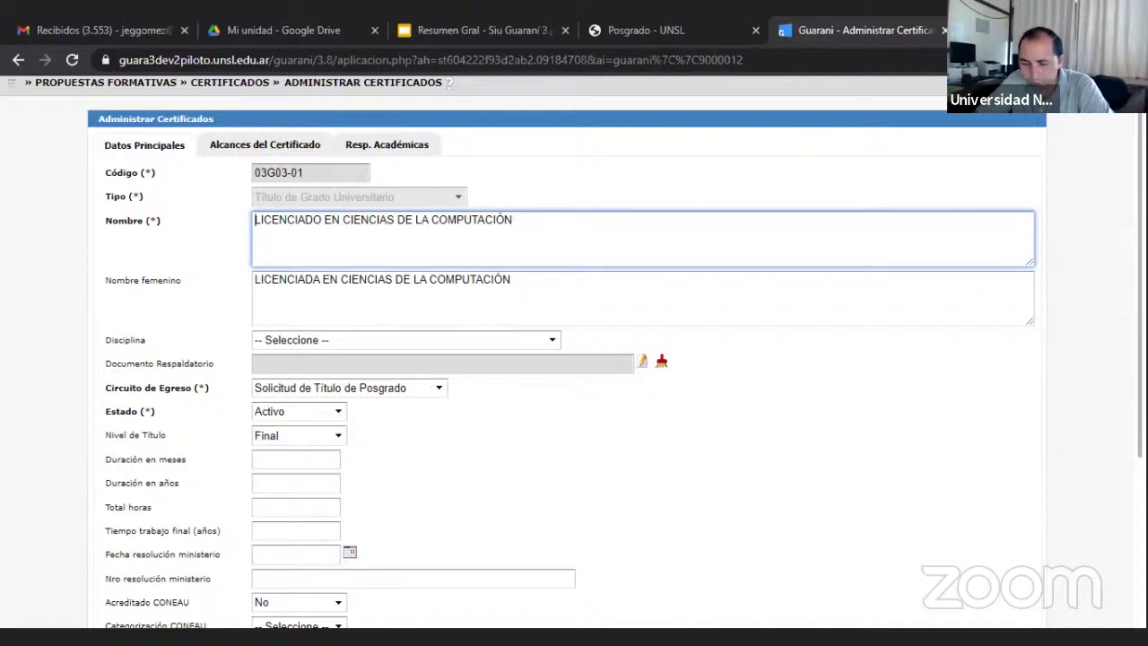
scroll(574, 359, down, 1)
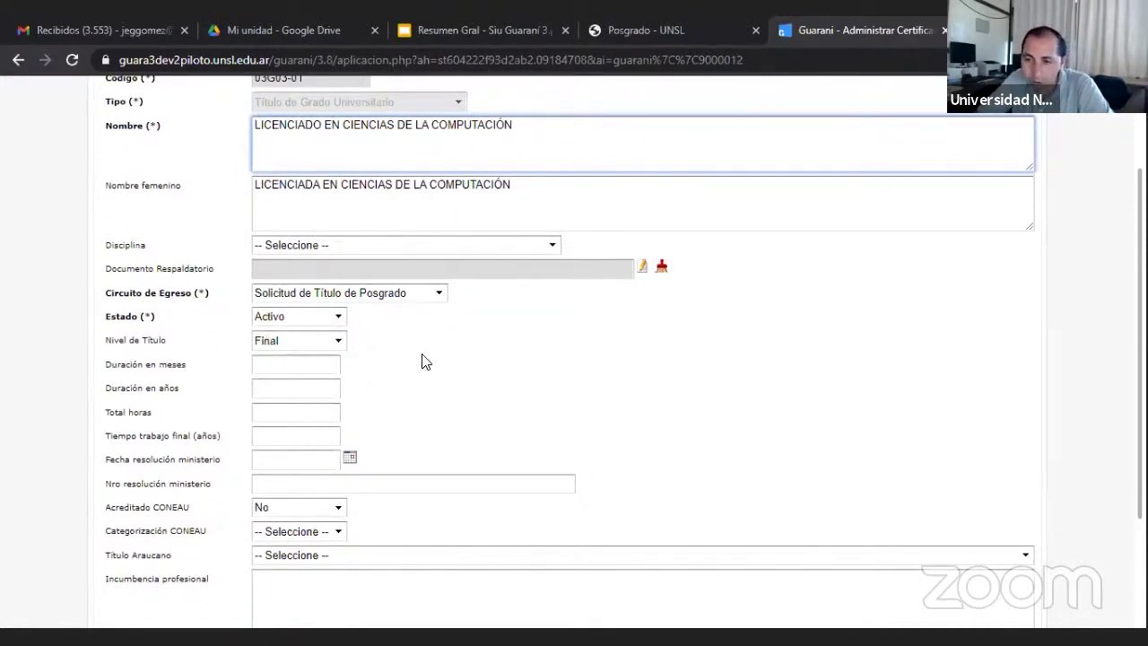
click(339, 341)
click(338, 341)
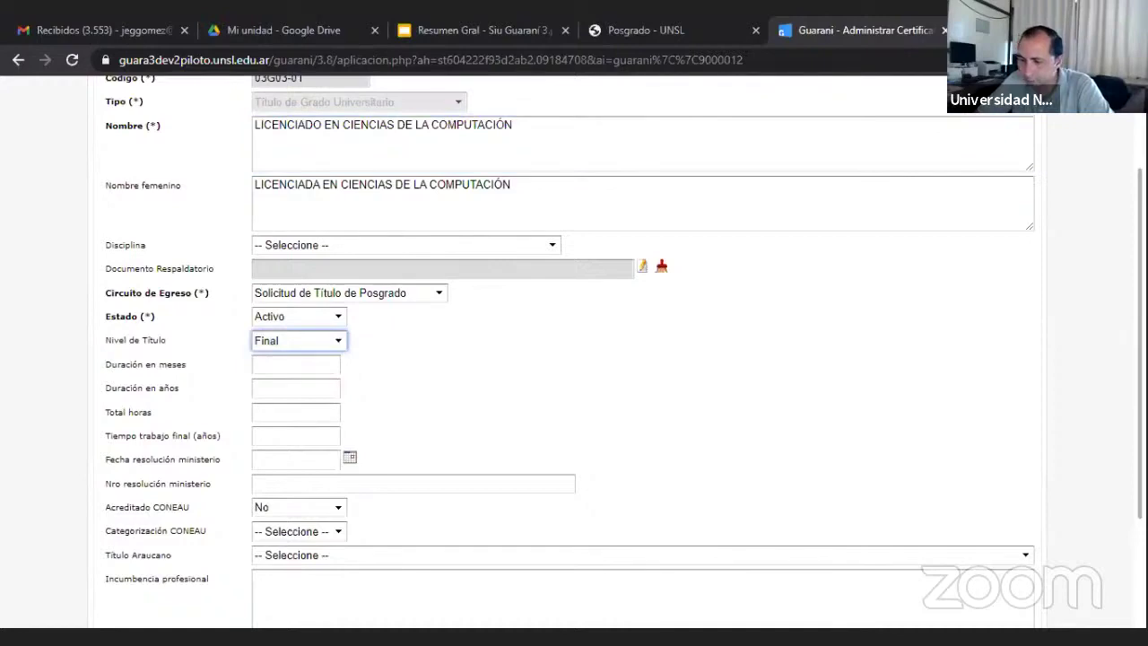
scroll(925, 588, down, 2)
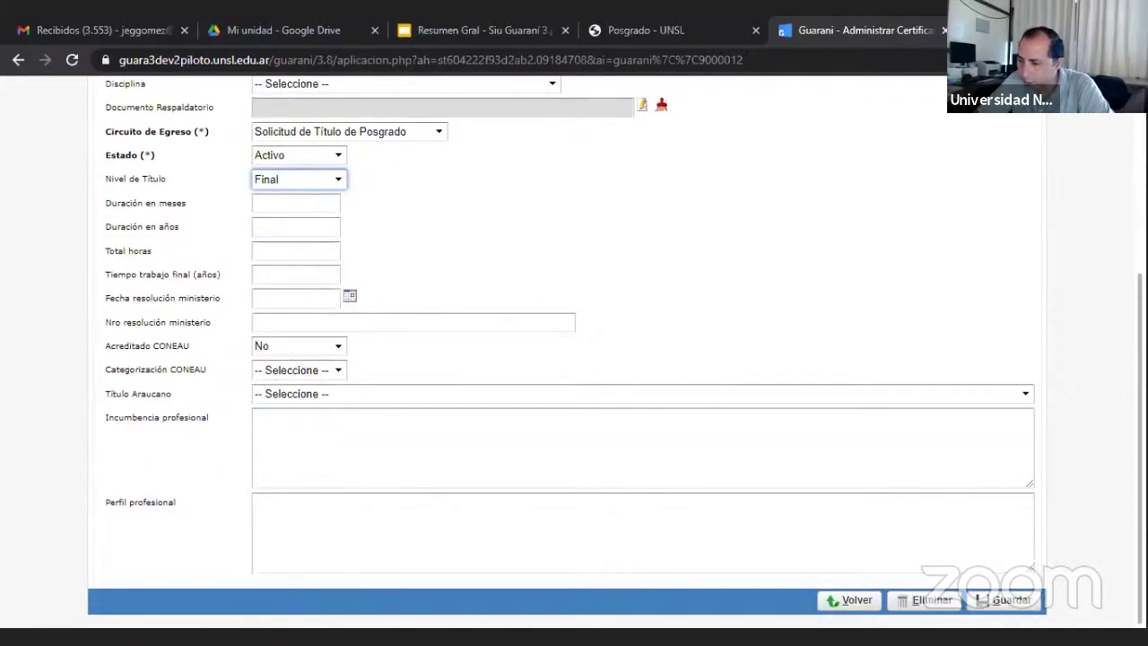
scroll(1120, 248, up, 3)
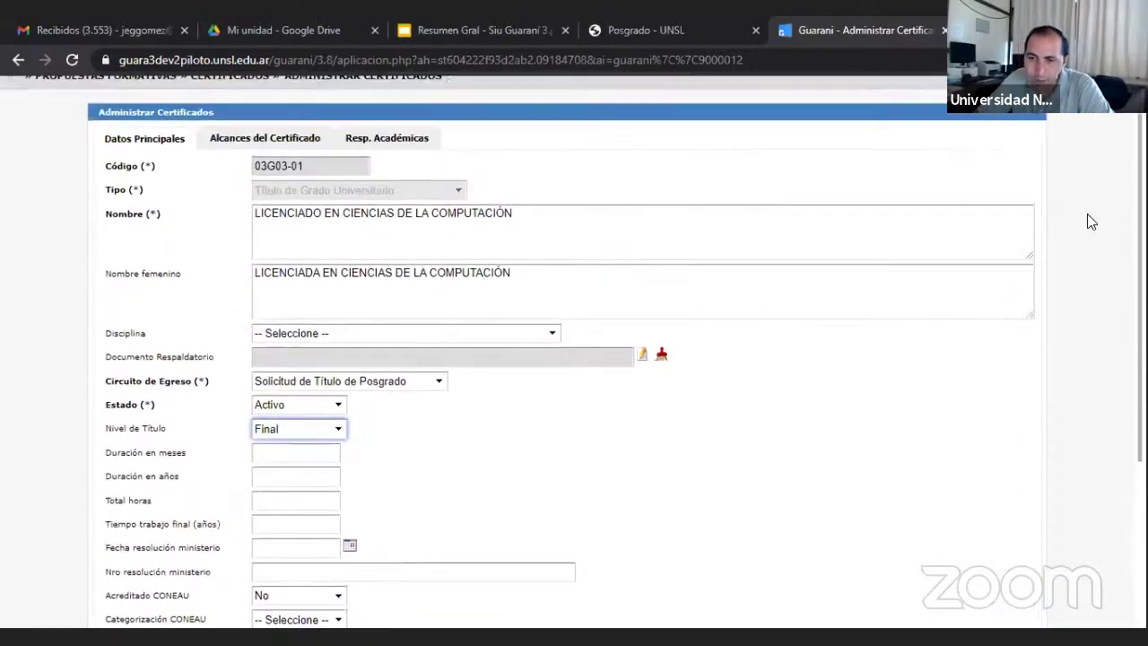
click(383, 143)
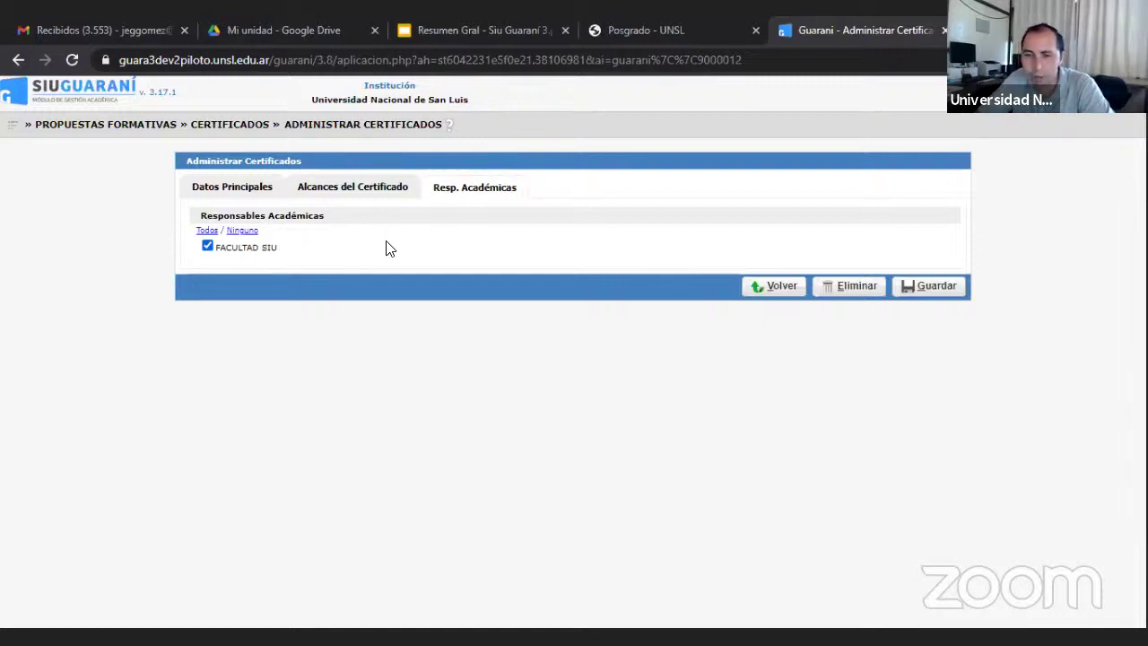
Open the Administrar Actividades operation within the Actividades group of Propuestas Formativas and look through the activity list
click(12, 132)
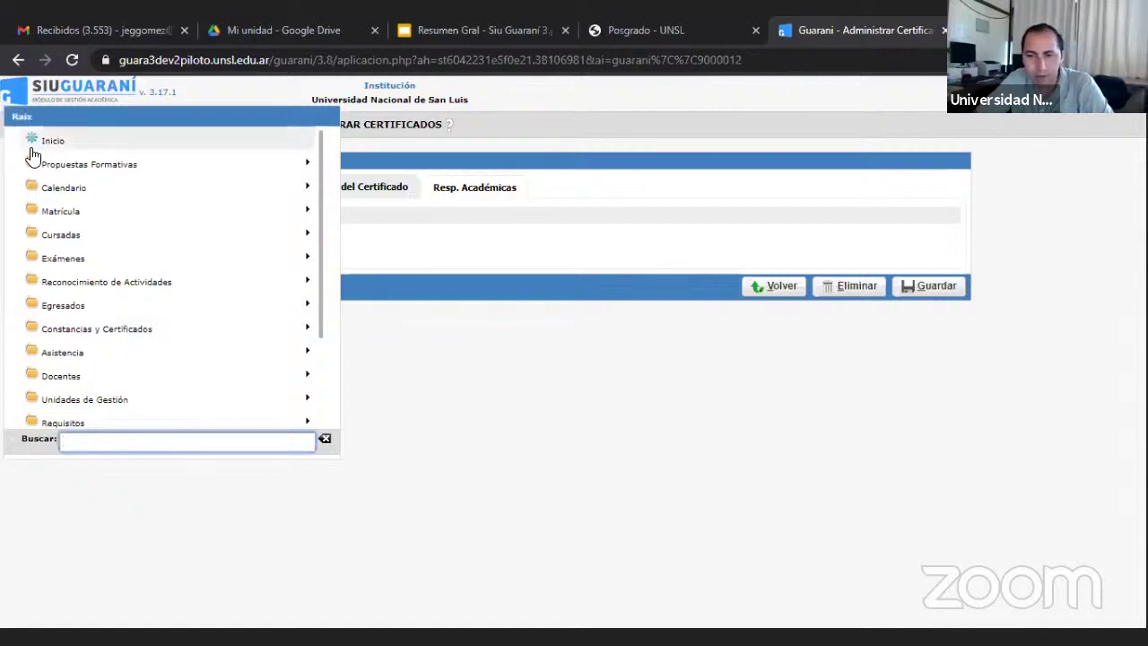
click(61, 164)
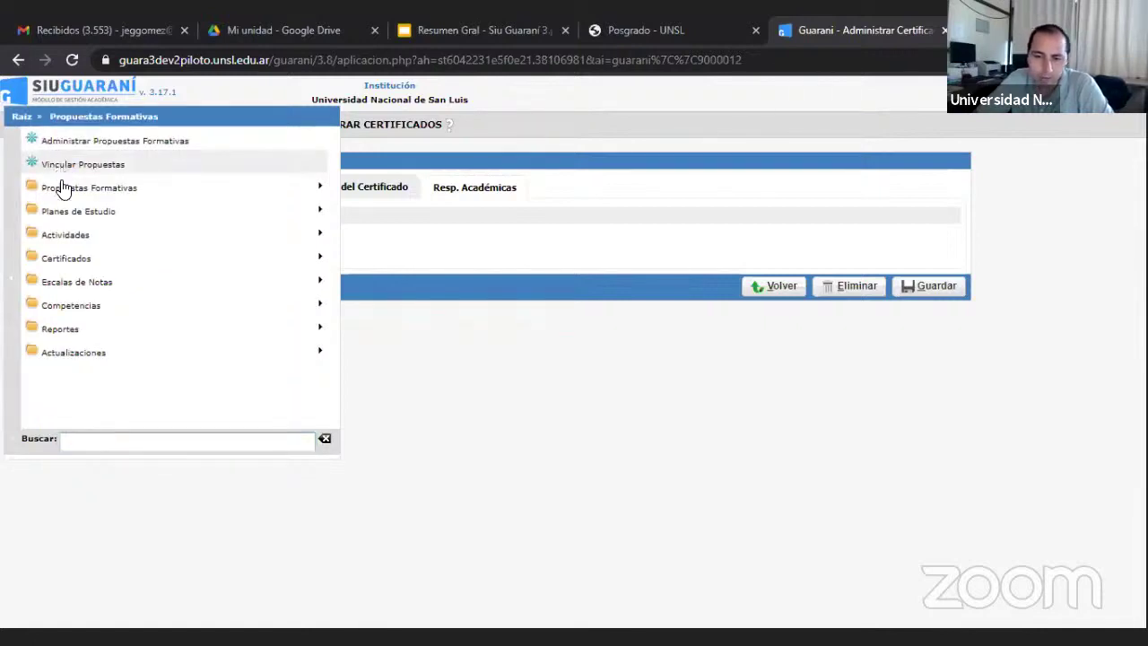
click(71, 238)
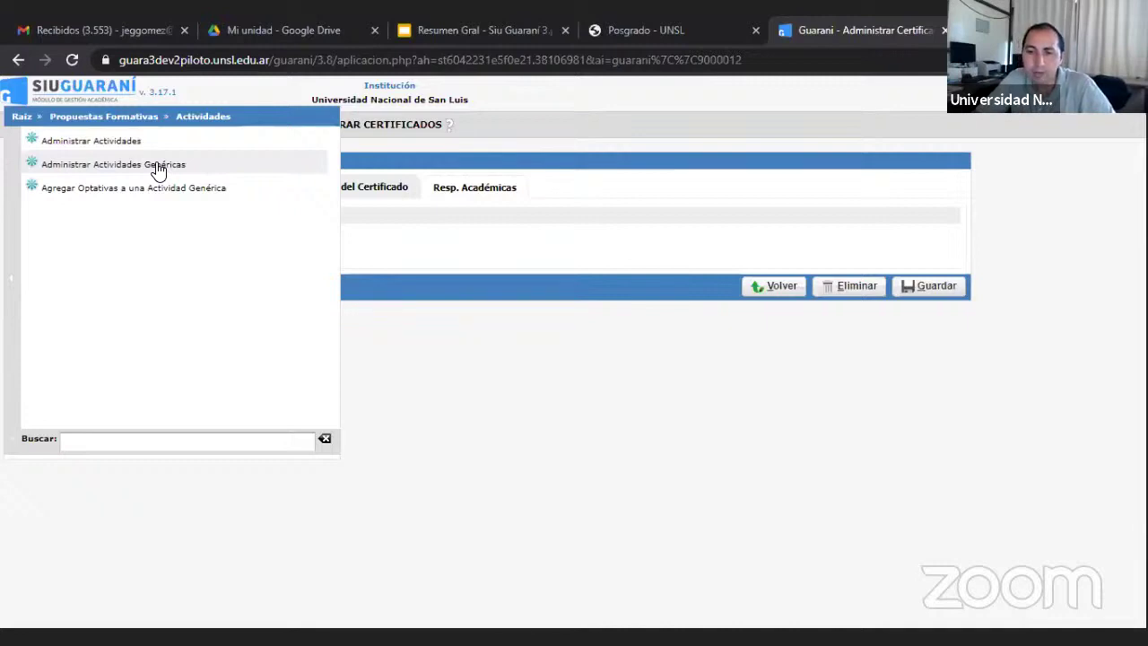
click(83, 145)
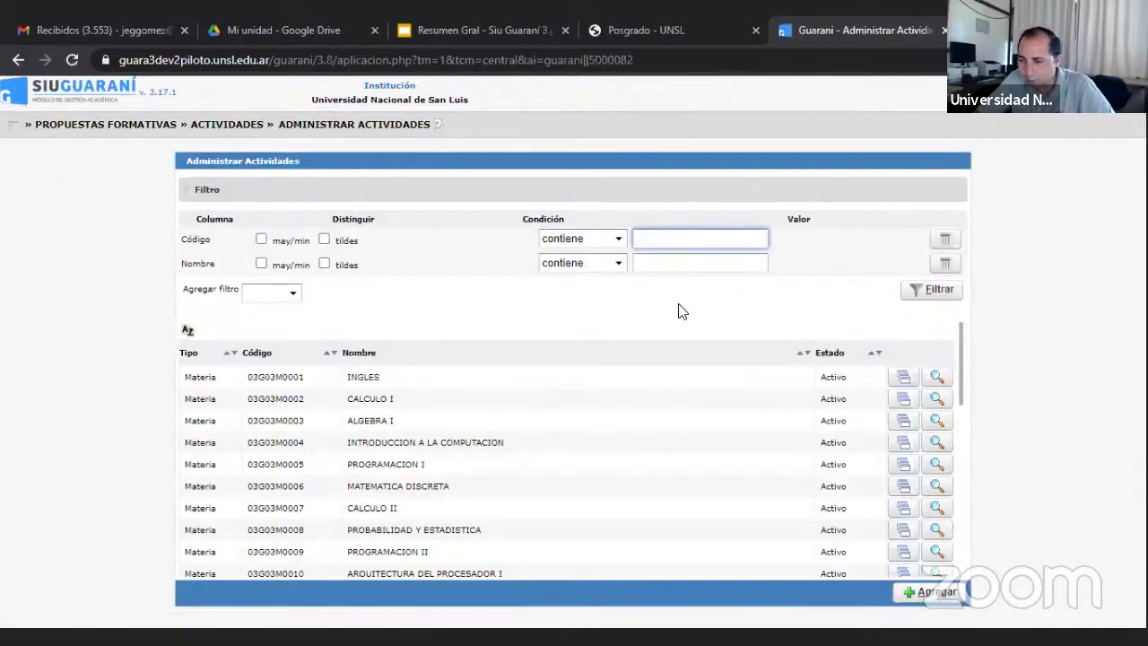
scroll(960, 348, down, 5)
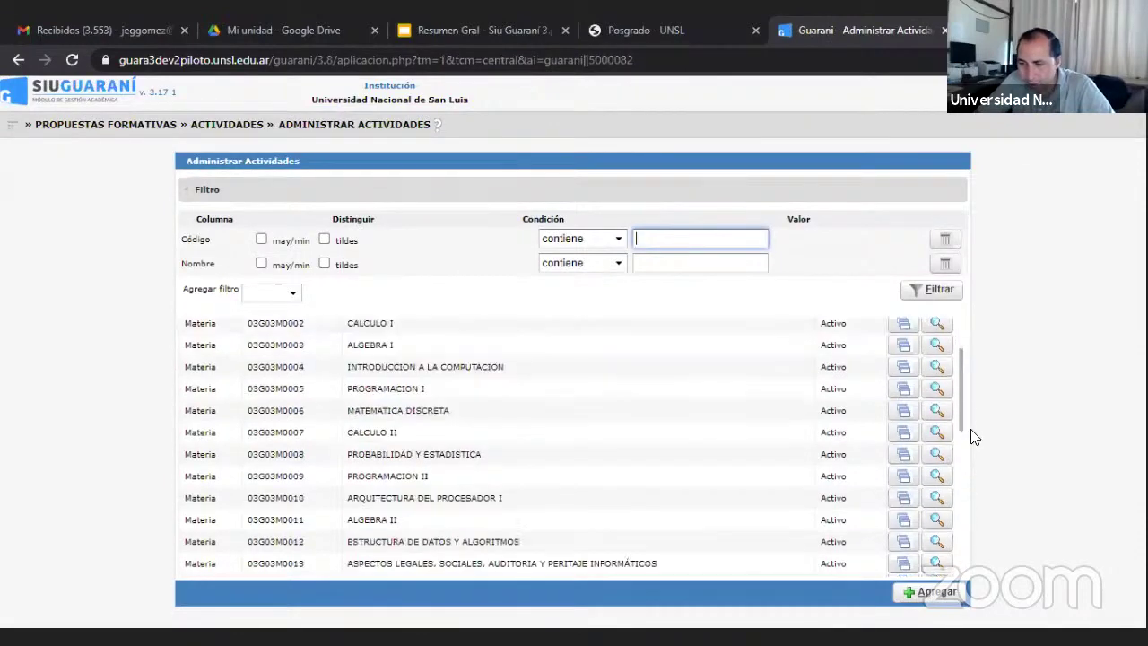
scroll(966, 333, up, 5)
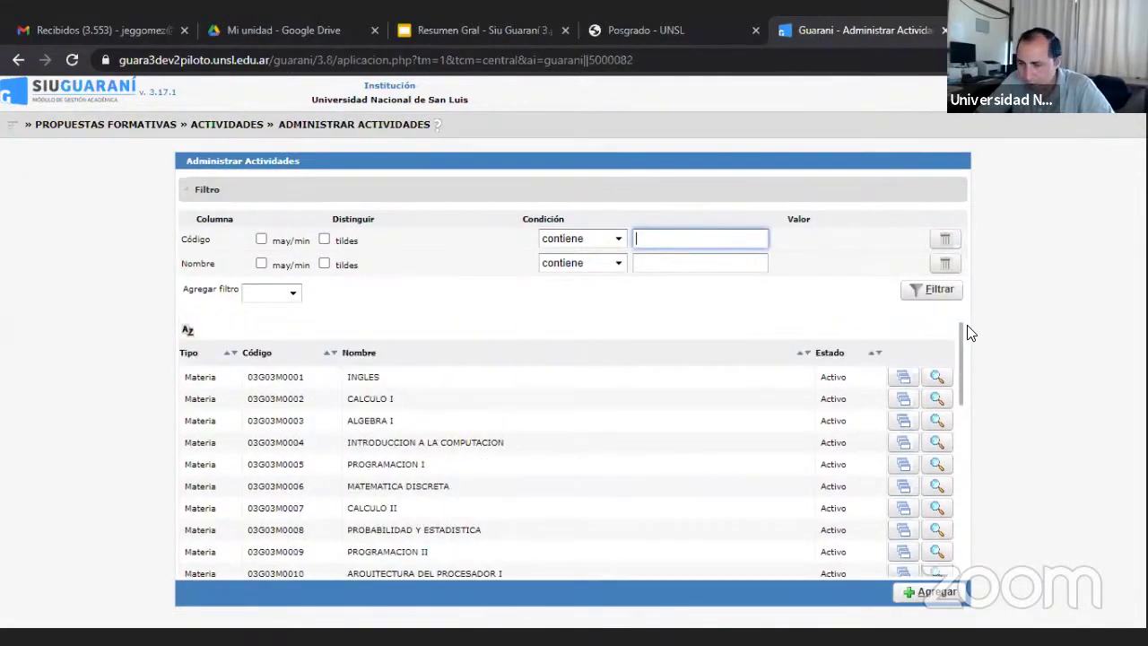
Review the main data, grading scales and academic responsibles of the CALCULO I activity
click(937, 399)
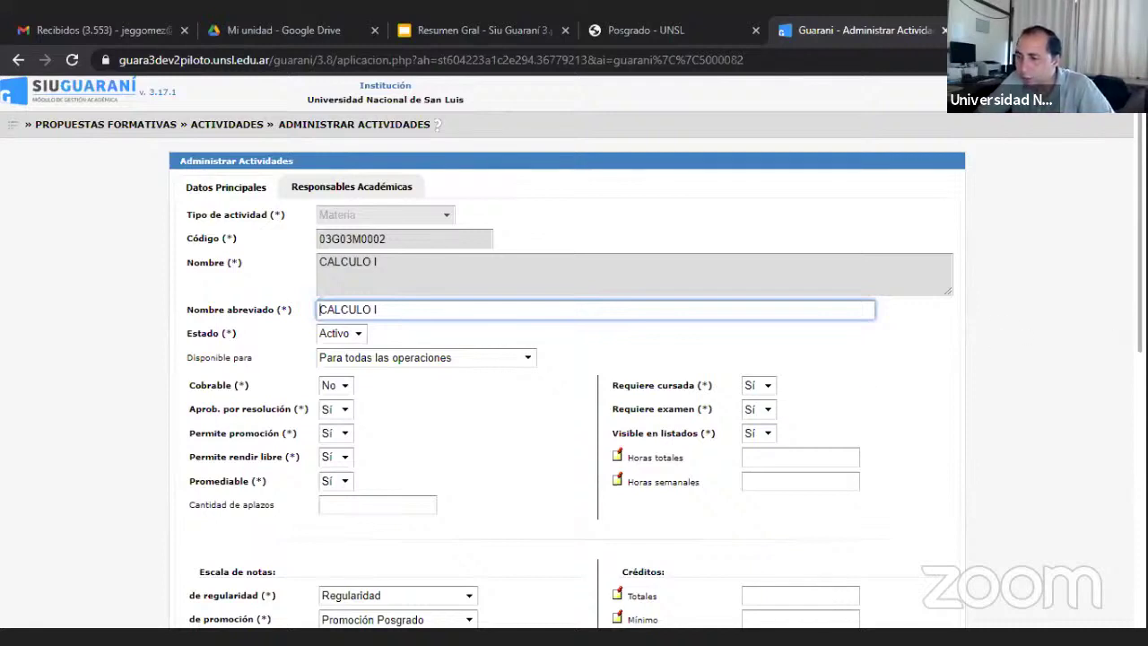
scroll(574, 359, down, 2)
scroll(574, 359, down, 3)
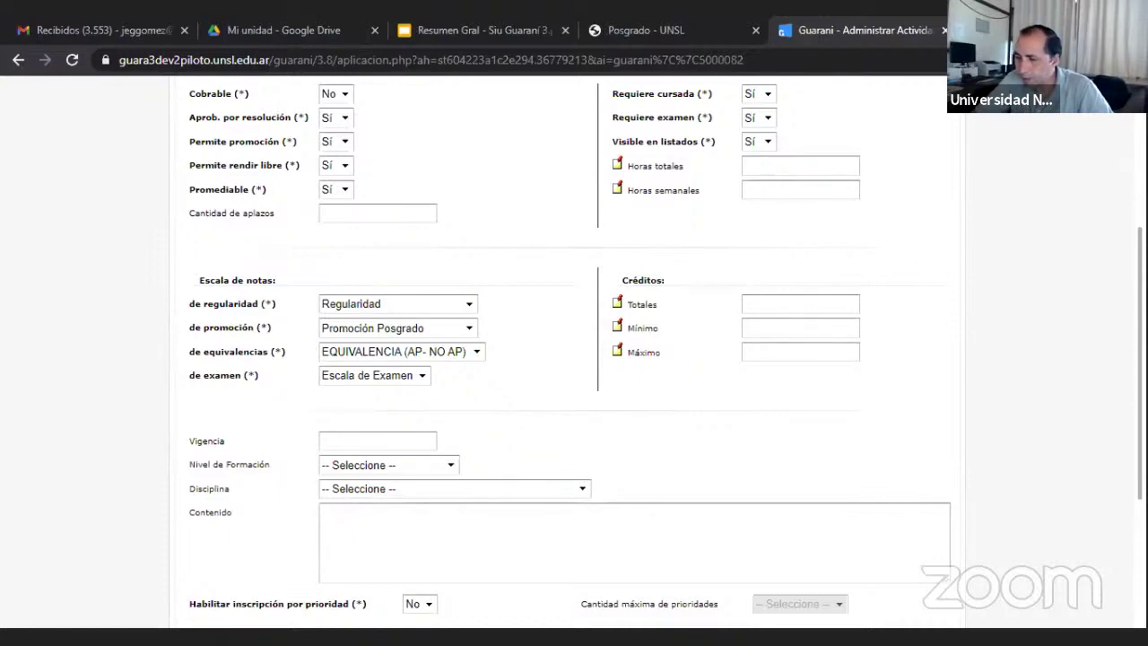
scroll(1099, 174, up, 5)
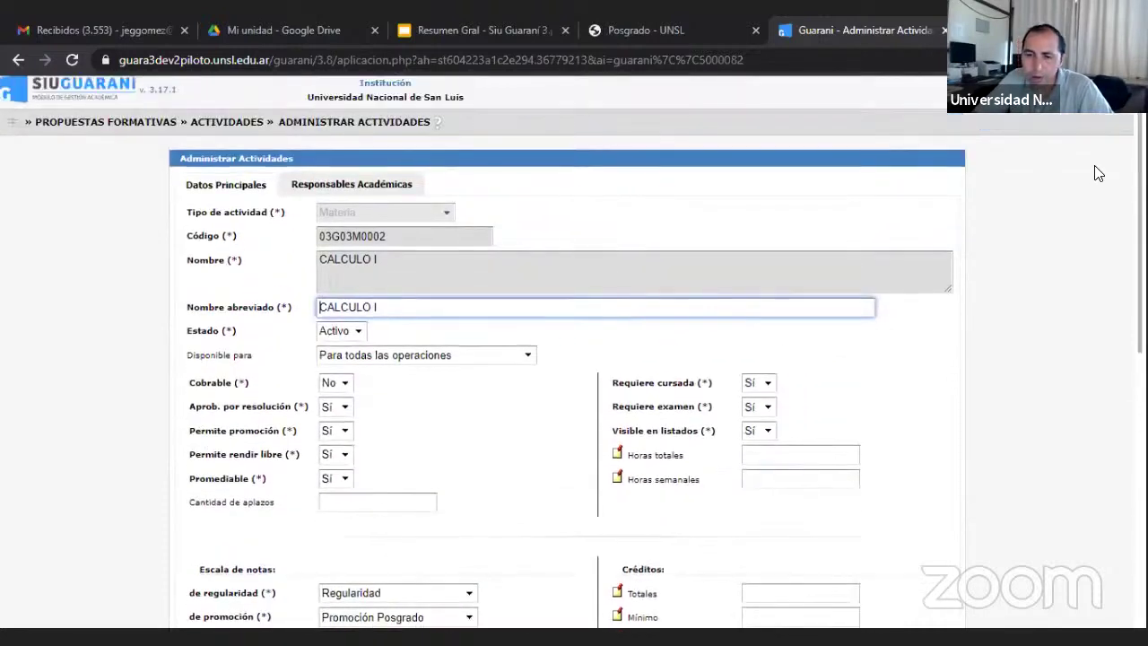
click(337, 190)
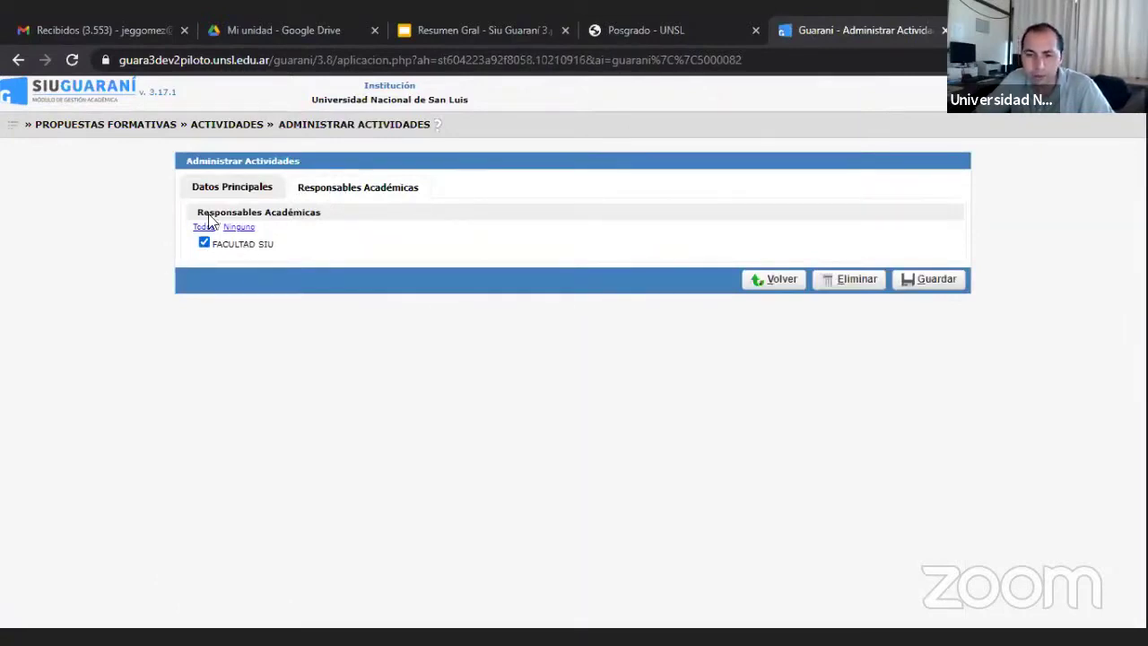
Open the Administrar Planes de Estudio operation within the Planes de Estudio group of Propuestas Formativas
click(13, 130)
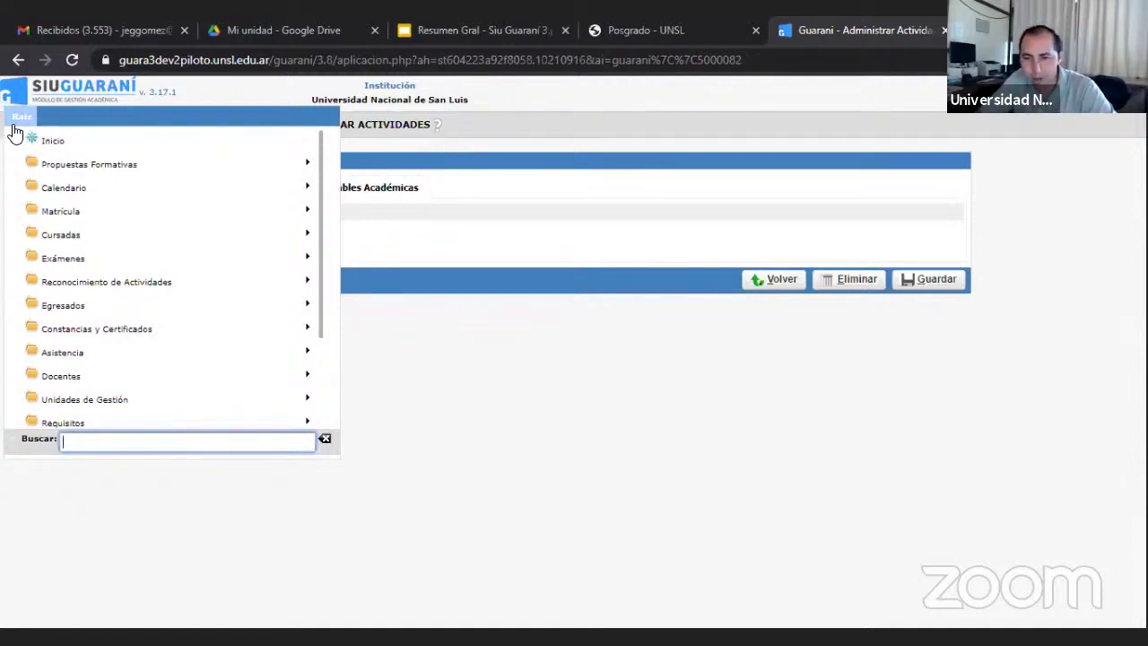
click(95, 167)
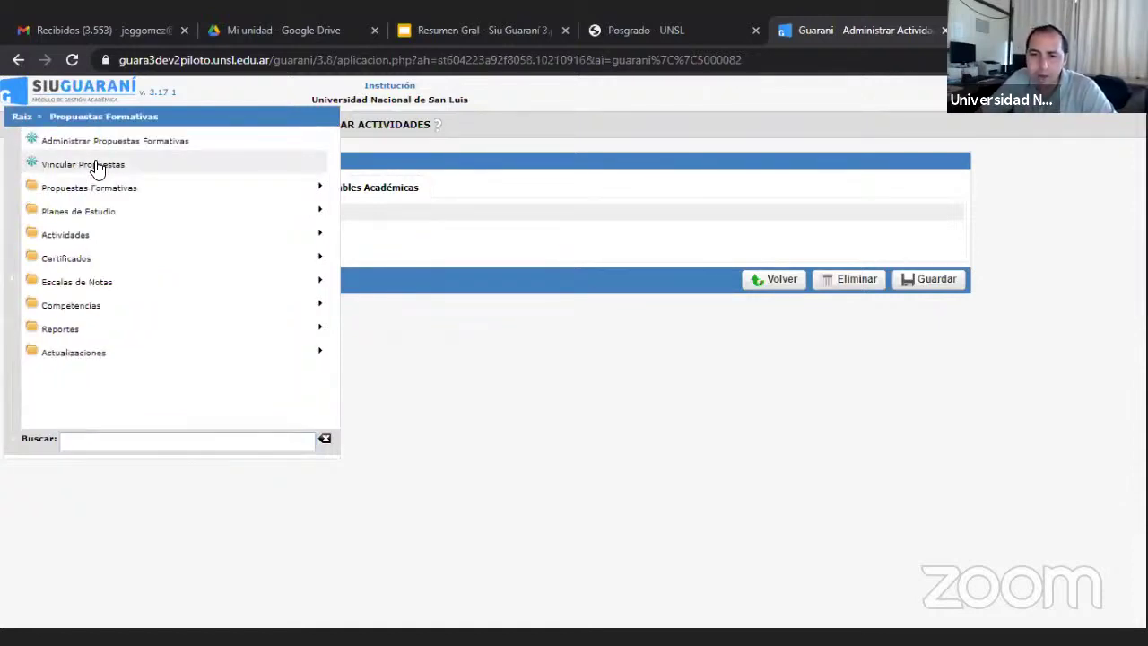
click(77, 214)
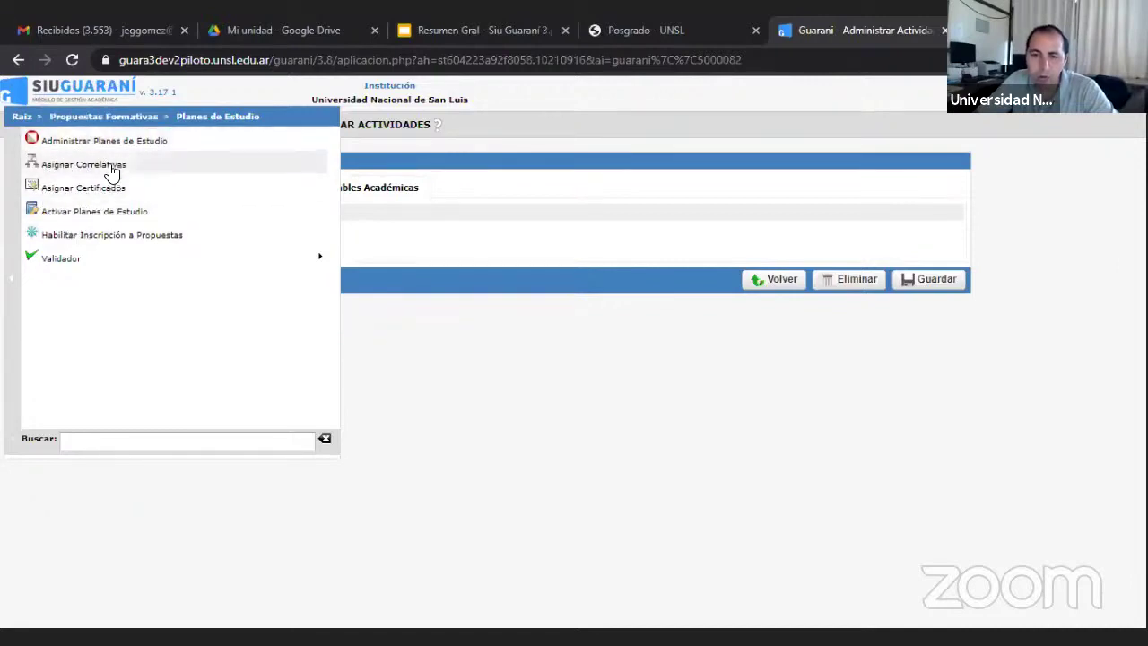
click(63, 146)
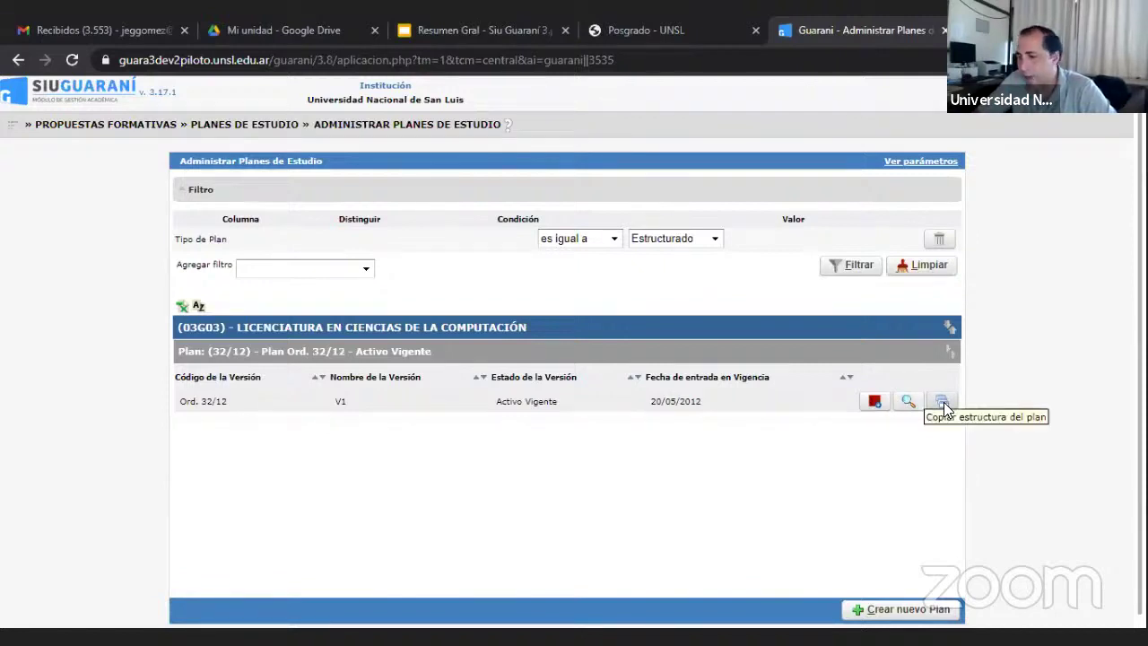
Review the plan data, version data and plan structure of version Ord. 32/12 of the Licenciatura en Ciencias de la Computación
click(873, 400)
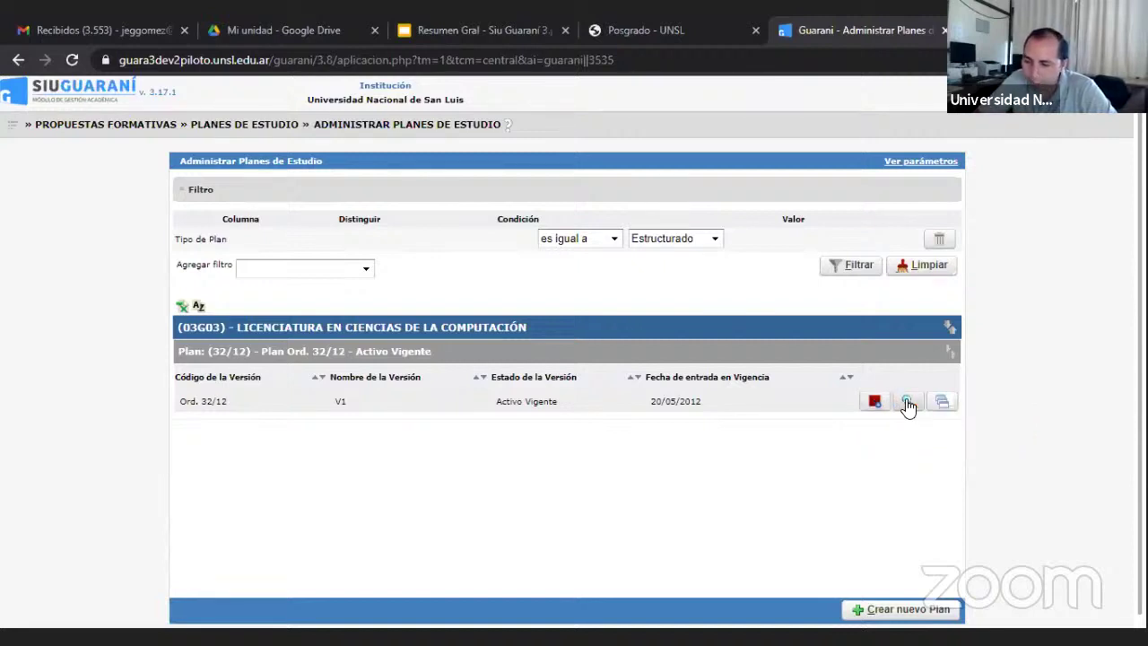
click(906, 403)
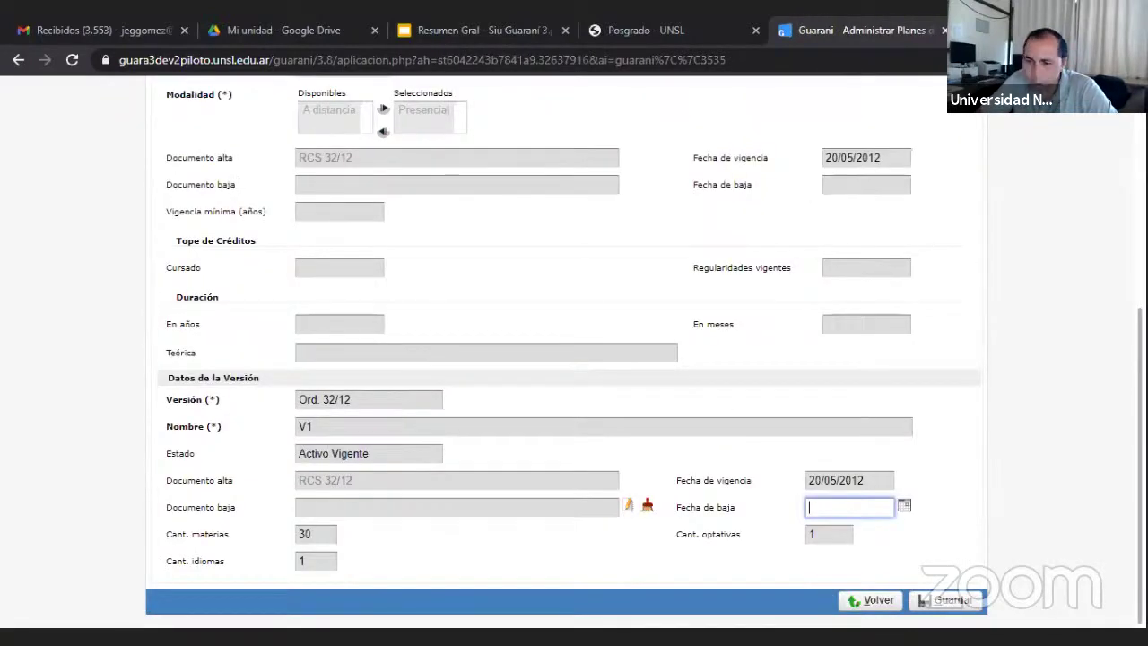
scroll(1101, 232, up, 5)
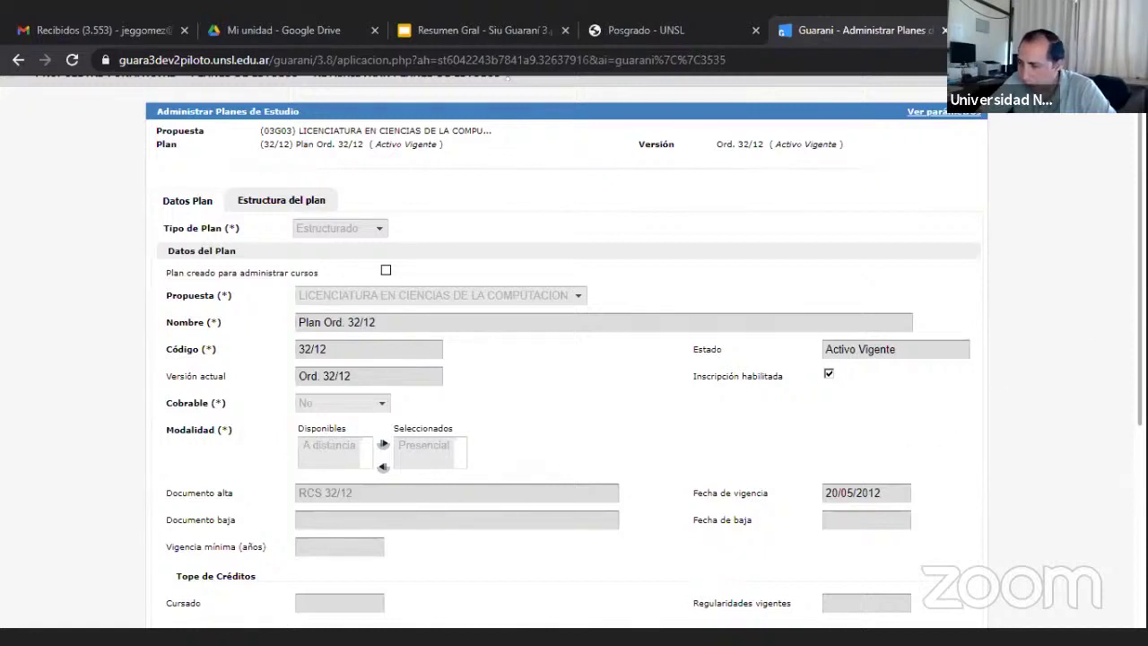
scroll(563, 427, down, 2)
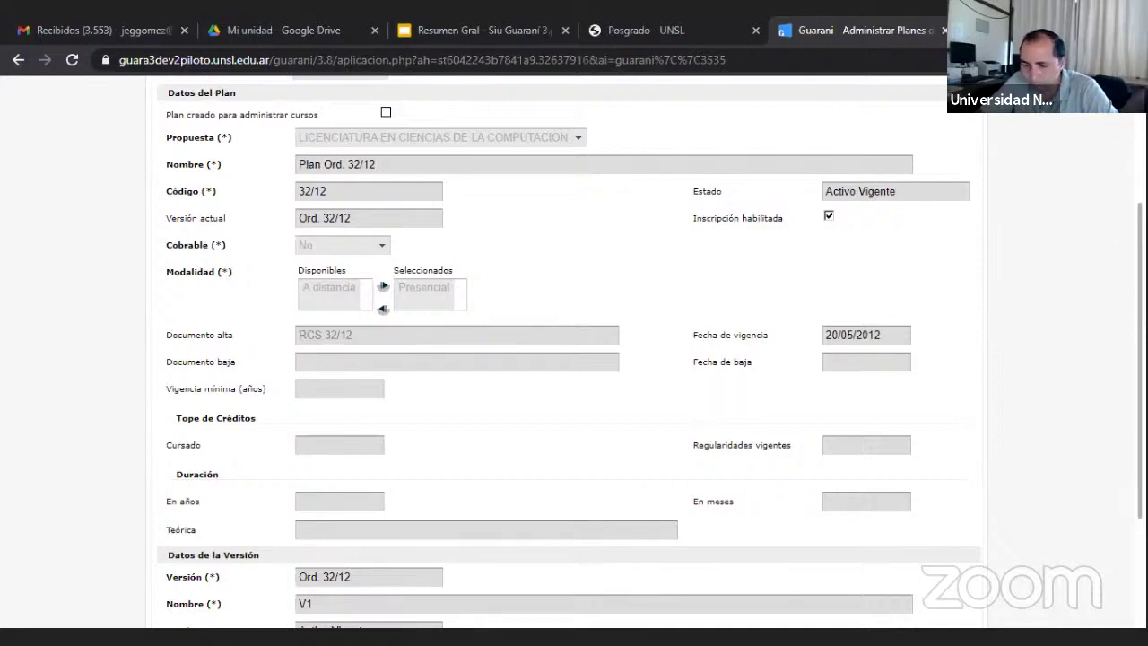
key(Tab)
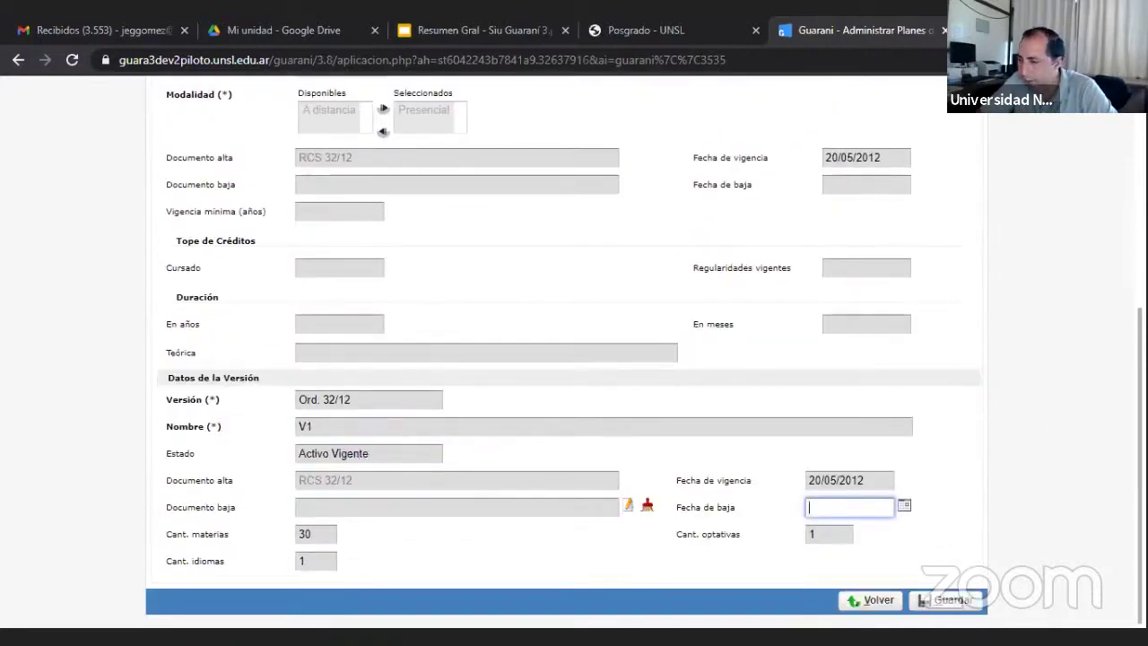
scroll(1097, 173, up, 5)
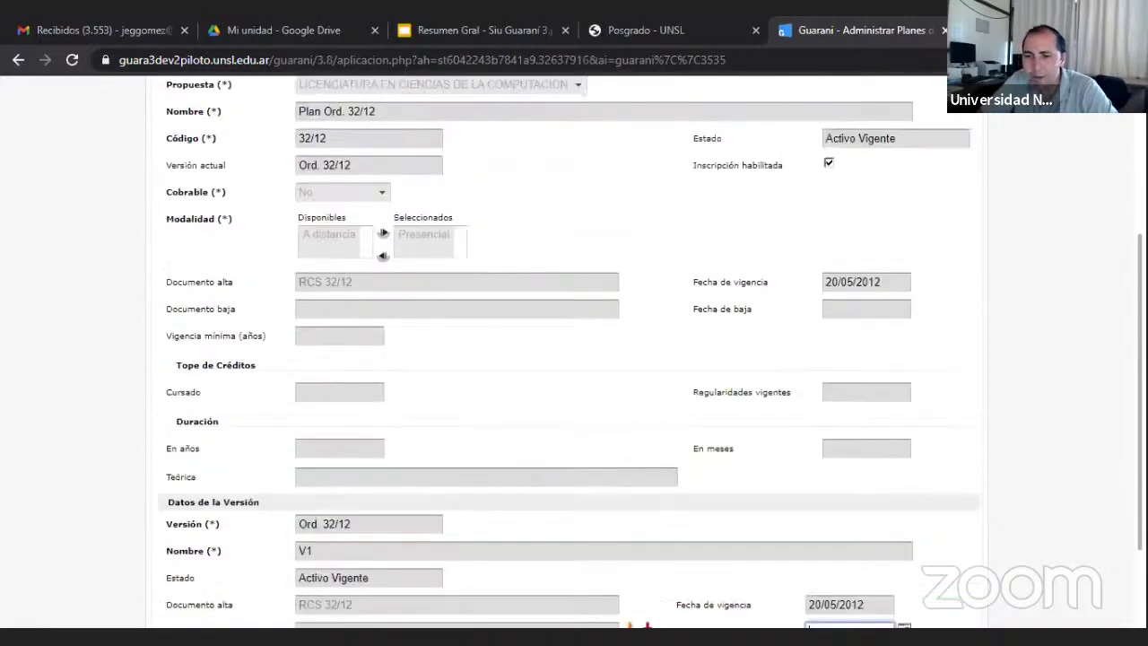
scroll(1097, 173, up, 1)
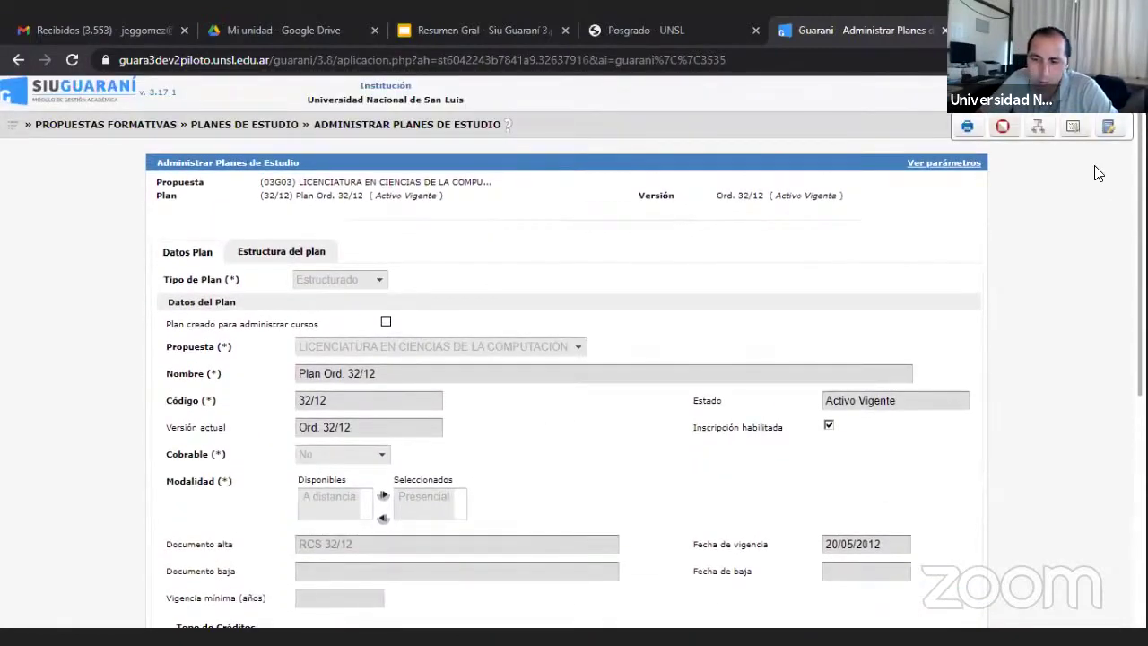
click(280, 257)
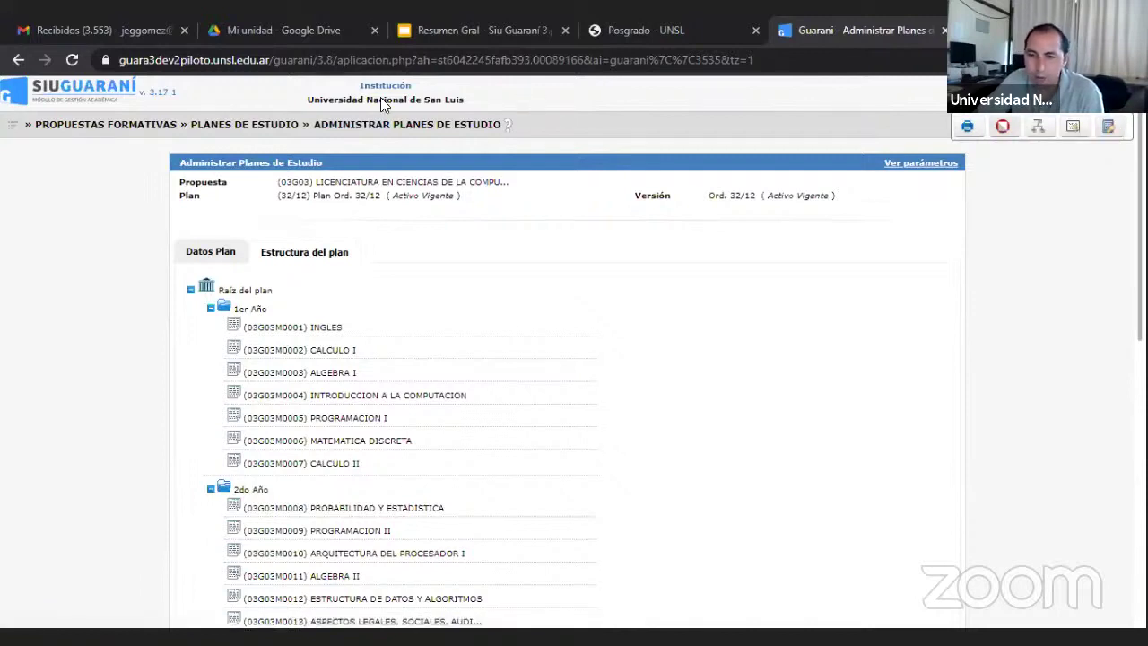
Display the operations available in the Planes de Estudio group of Propuestas Formativas
click(12, 129)
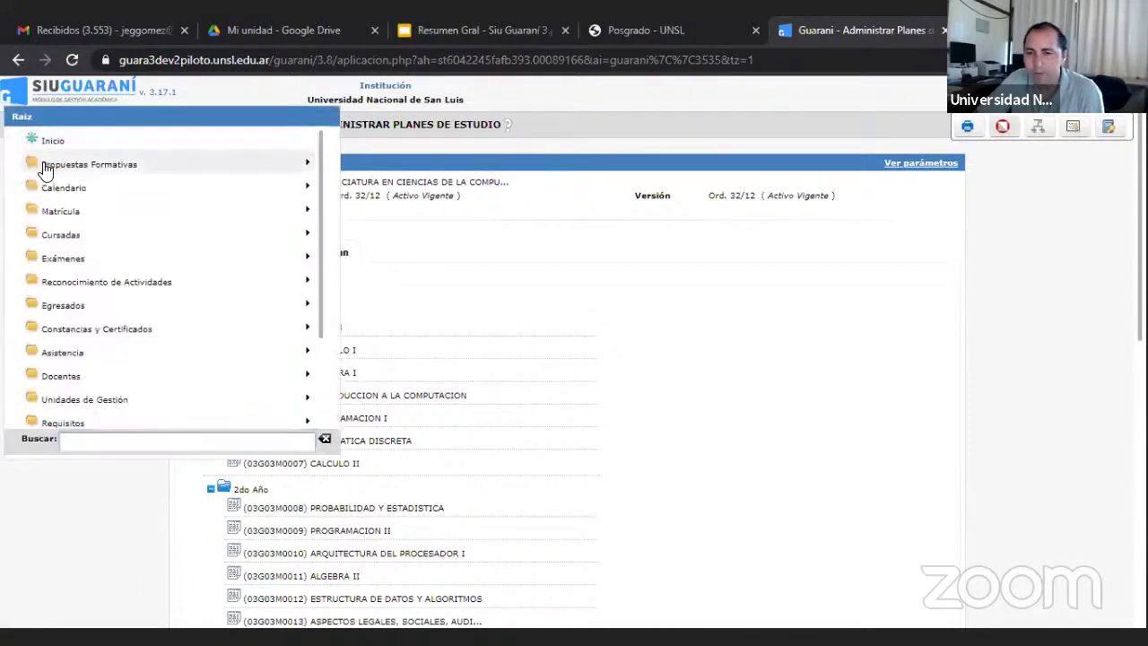
click(45, 162)
click(63, 213)
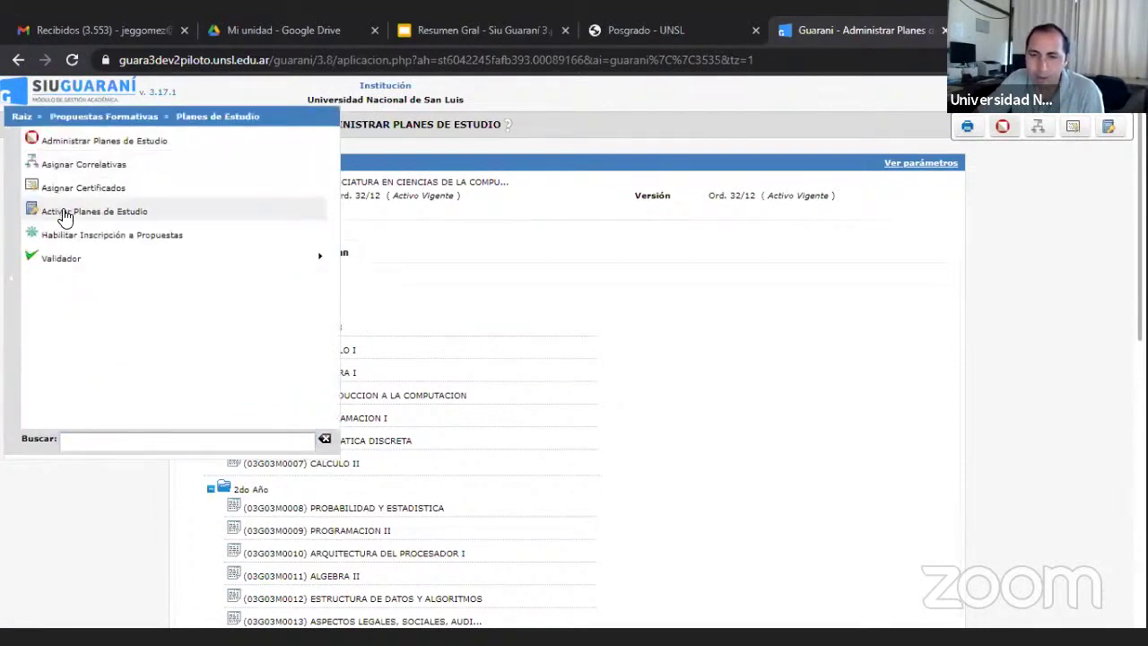
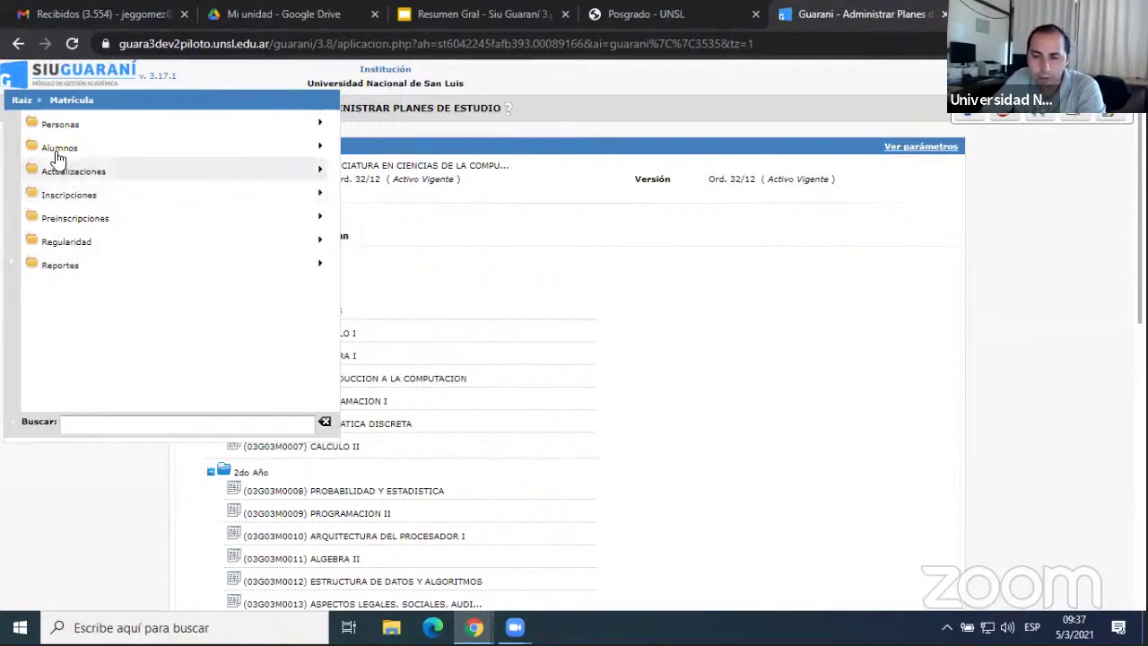
Open the Definir Requisitos de Ingreso operation within the Requisitos de Ingreso group of Requisitos
click(19, 100)
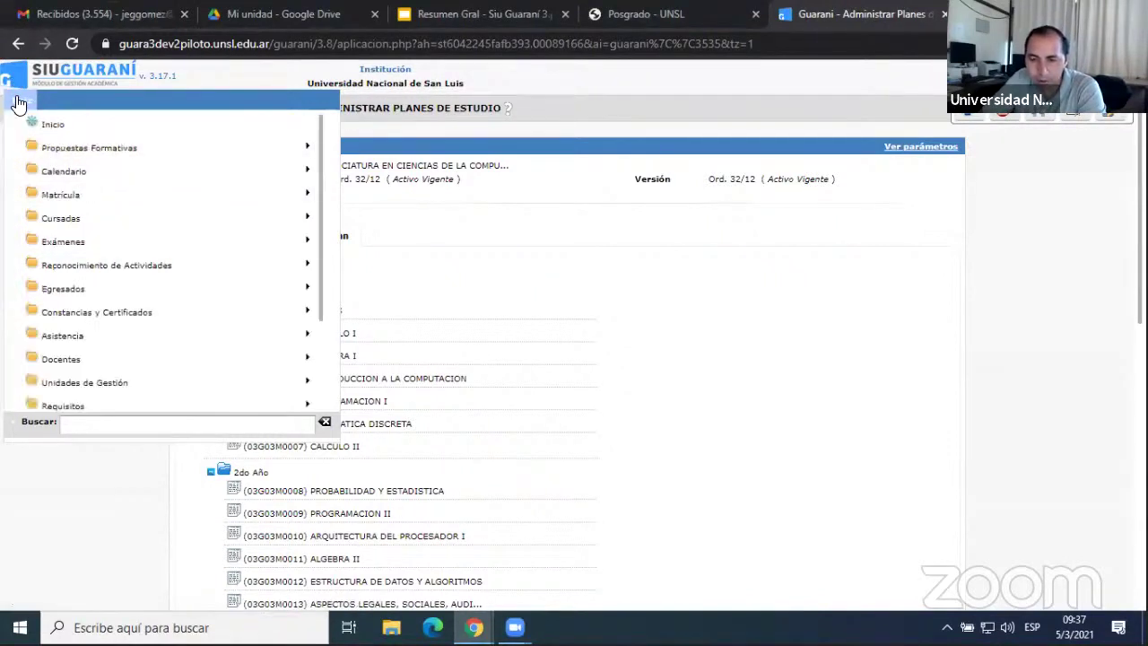
click(53, 405)
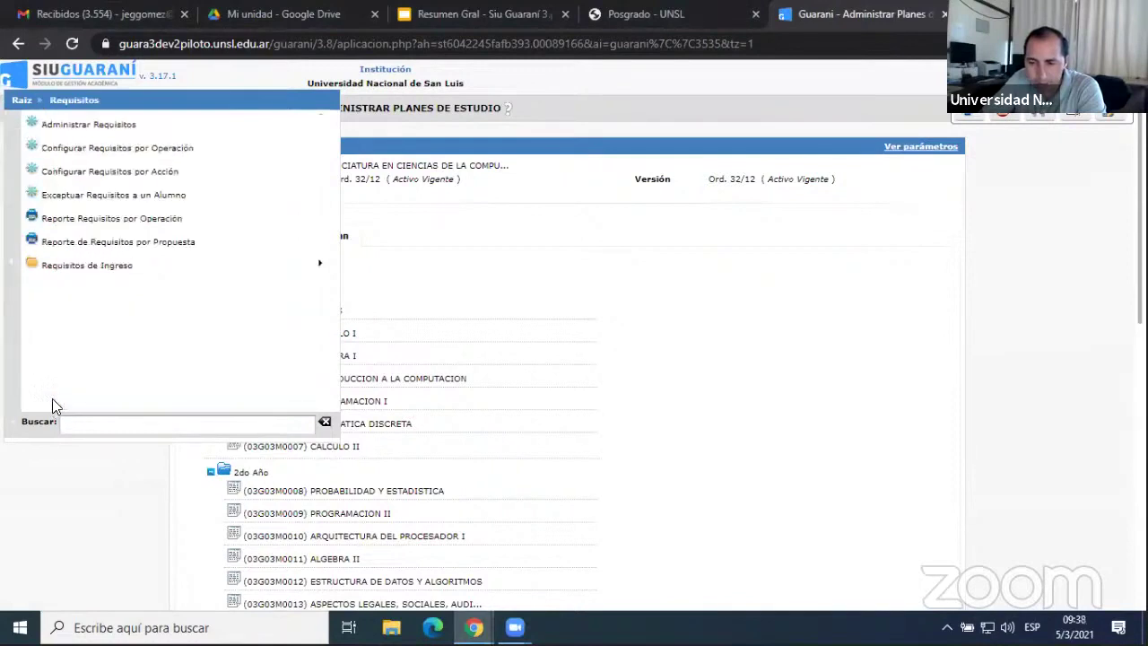
click(106, 269)
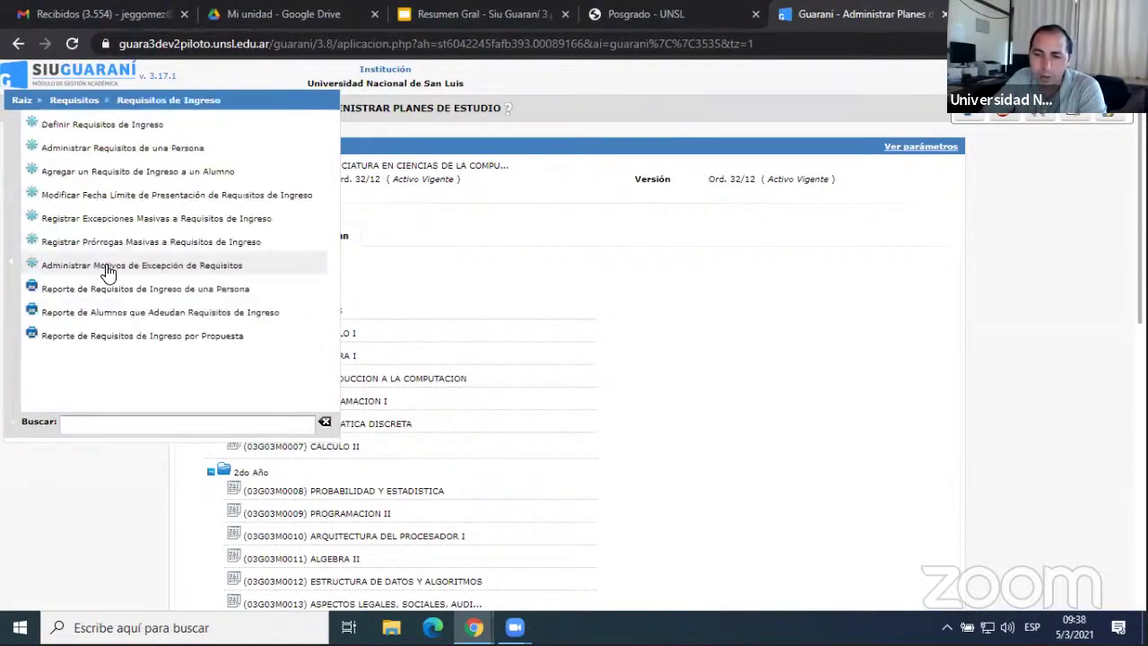
click(124, 131)
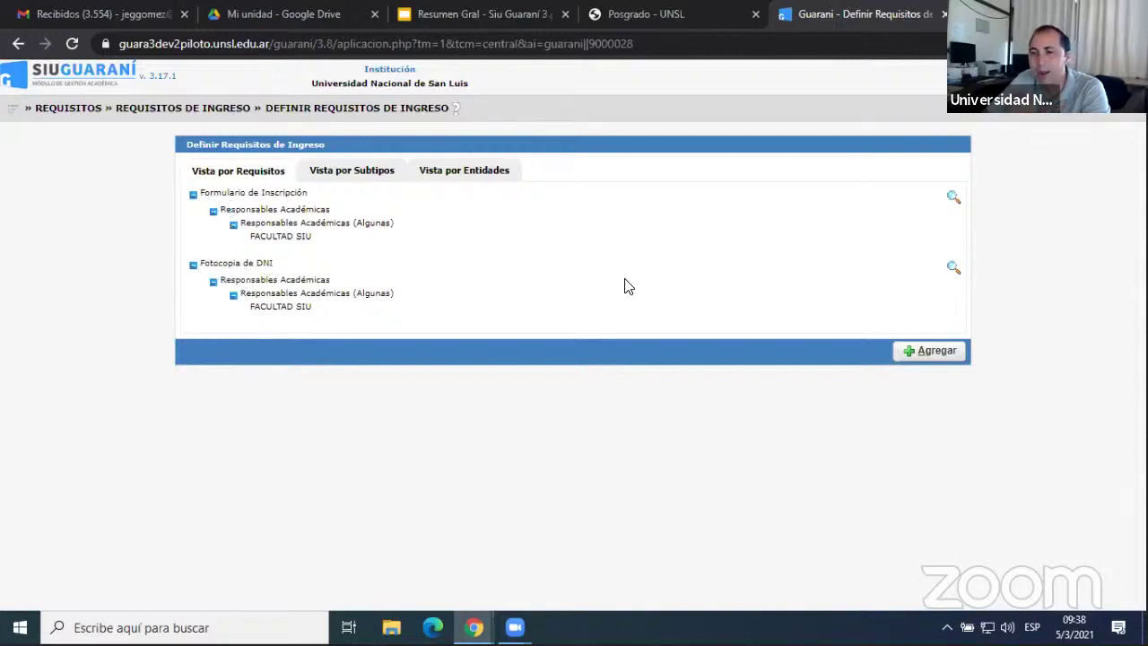
Review the requirements available to add, open Currículum Vitae y comprobantes certificados, and display its Nivel options
click(936, 353)
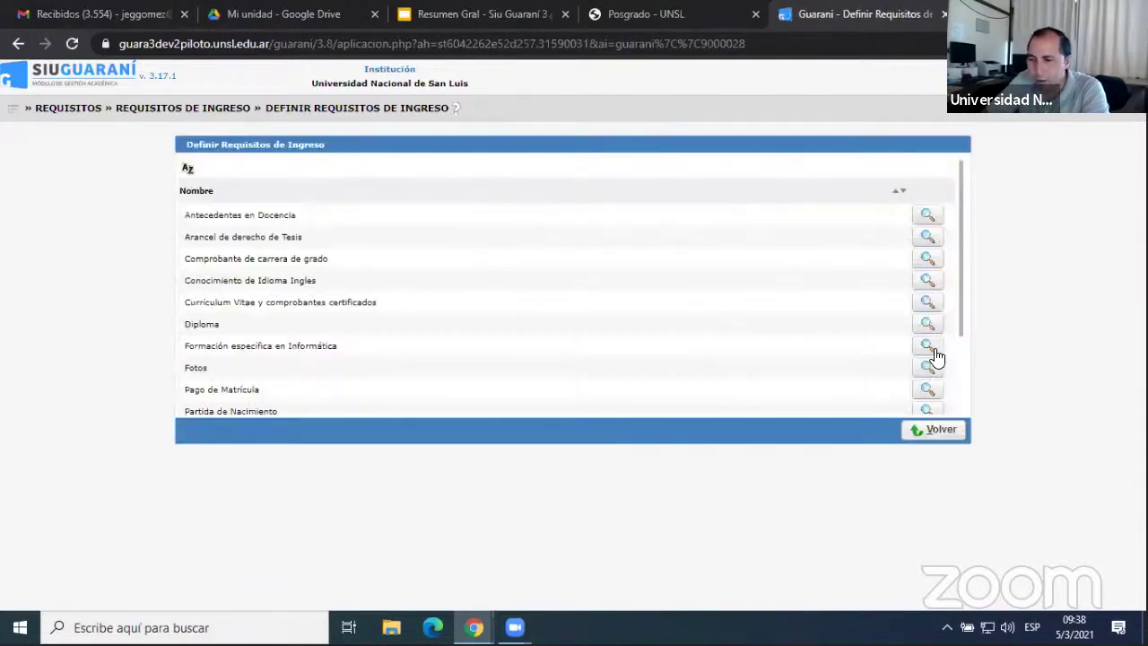
drag(959, 201, 963, 238)
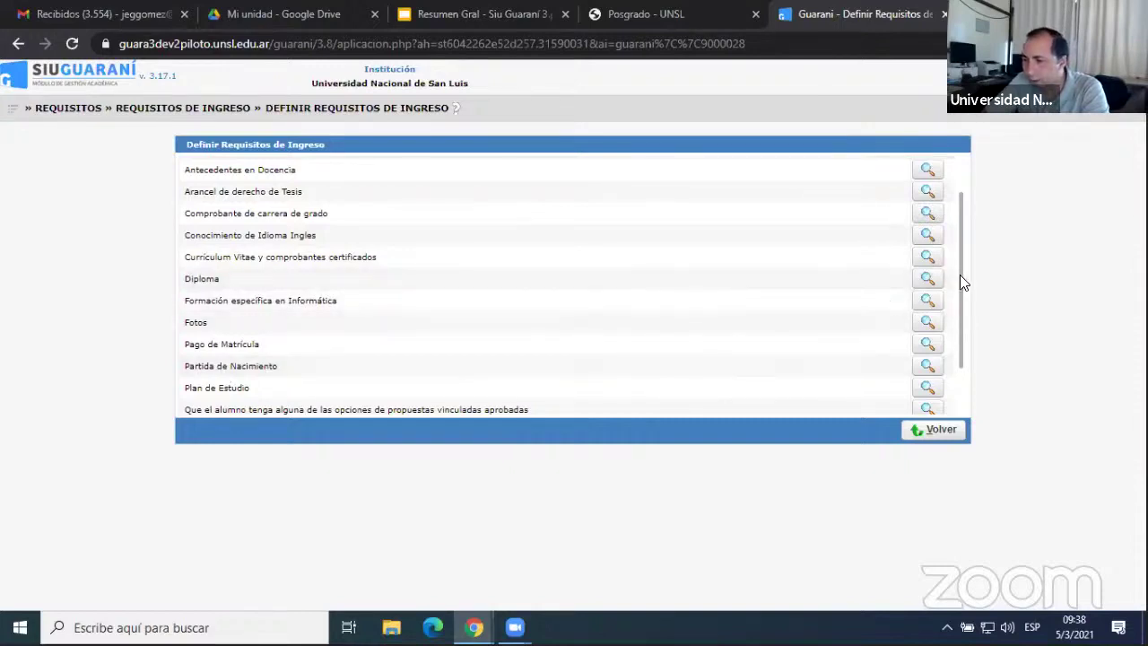
scroll(964, 296, down, 1)
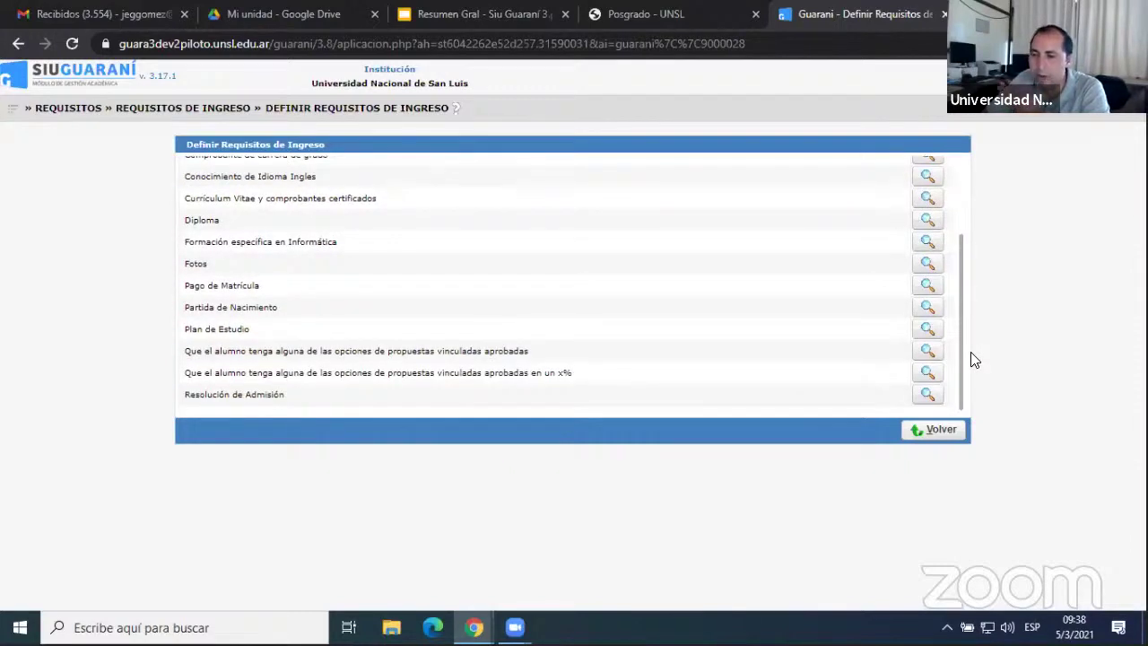
scroll(955, 215, up, 2)
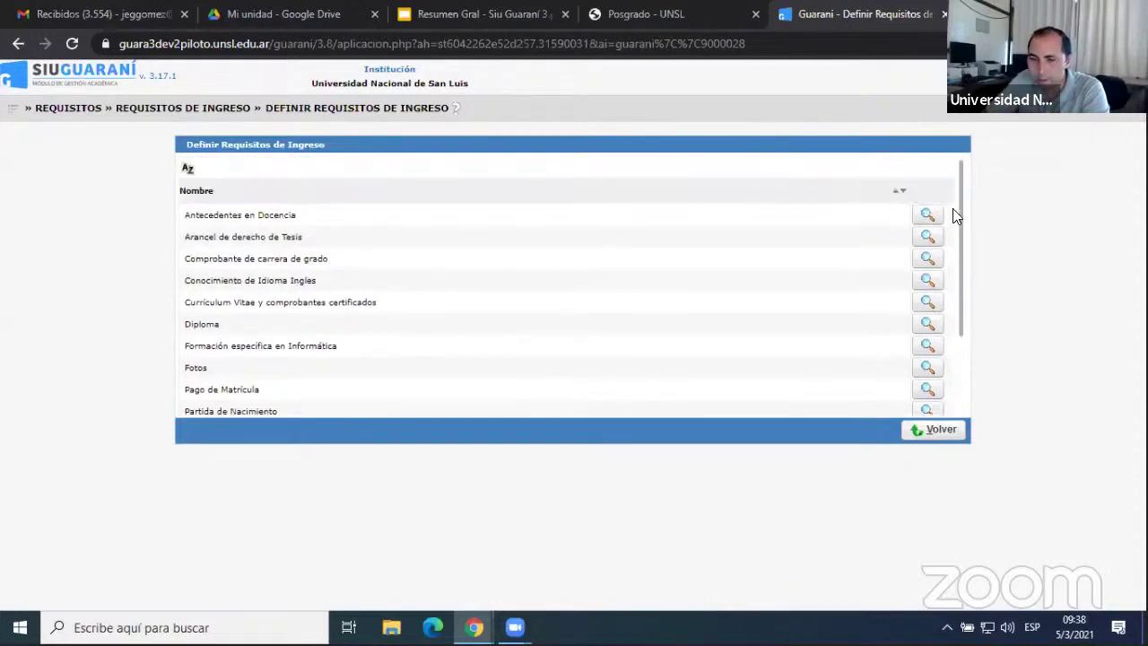
click(929, 302)
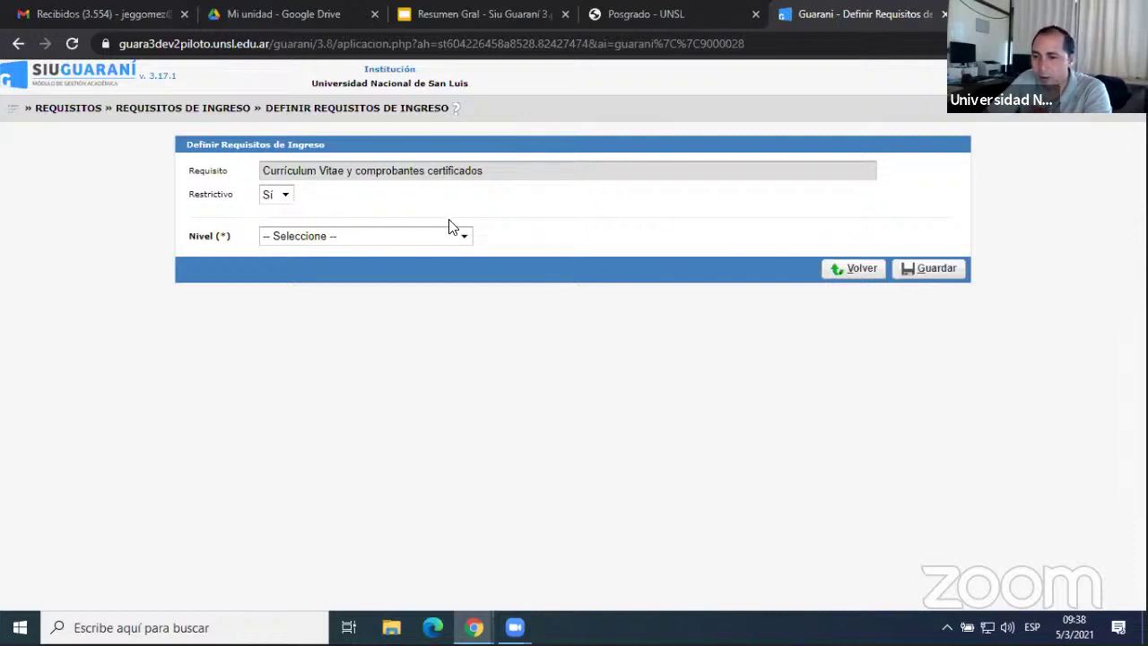
click(465, 236)
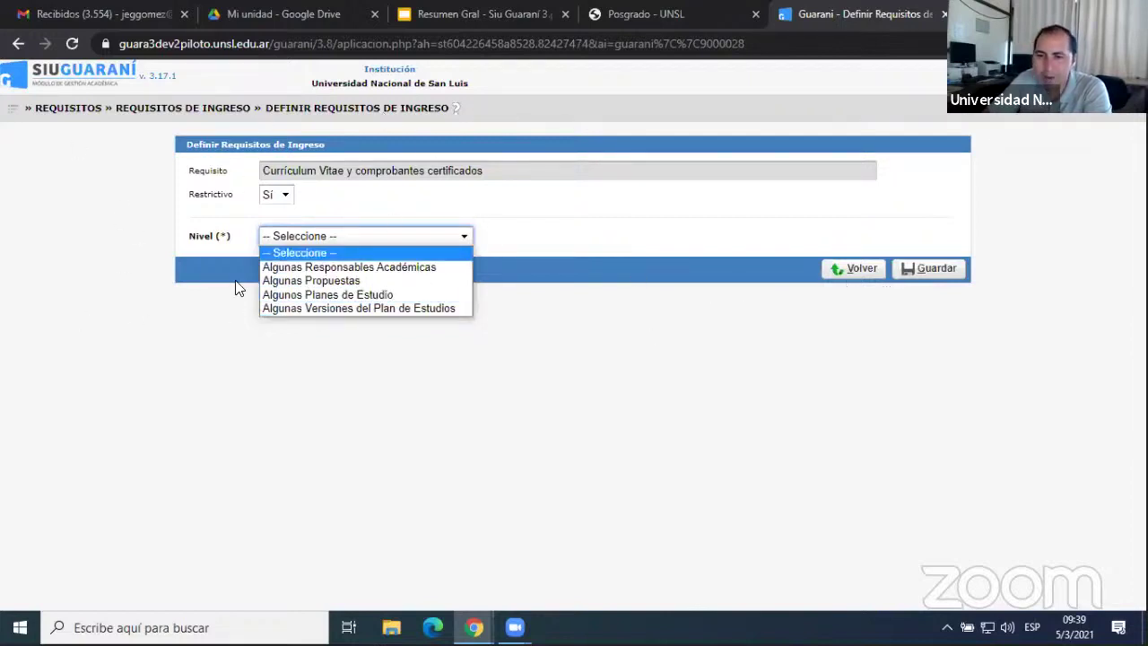
Leave the requirement unsaved, open Administrar Años Académicos within the Actualizaciones group of Calendario, and view academic year 2021
click(16, 116)
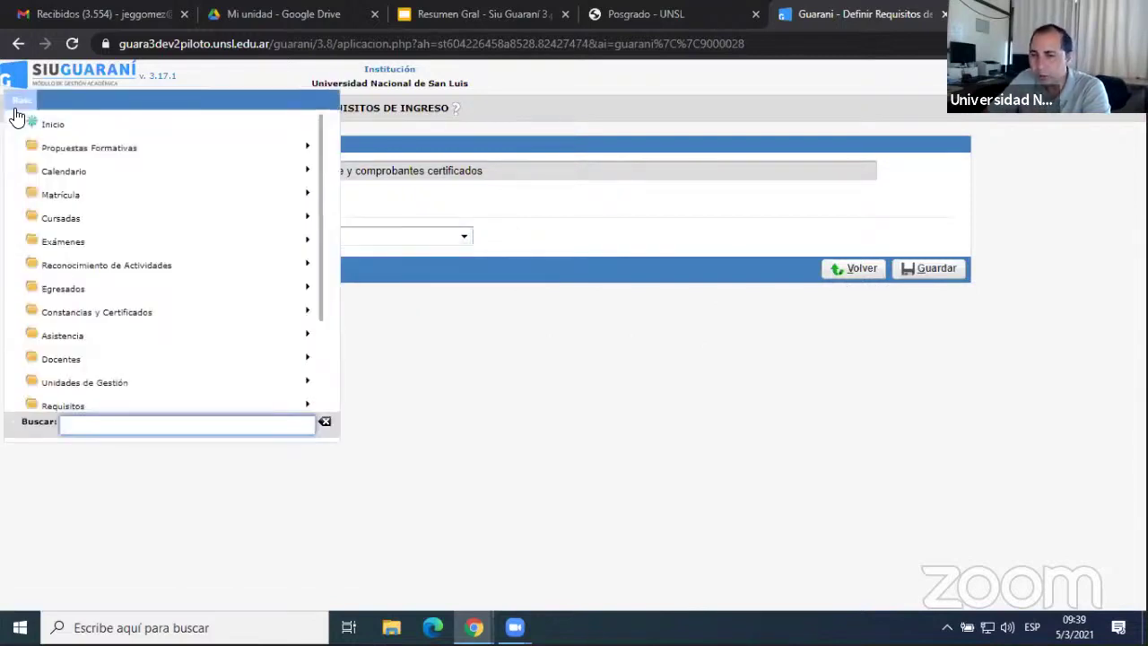
click(67, 171)
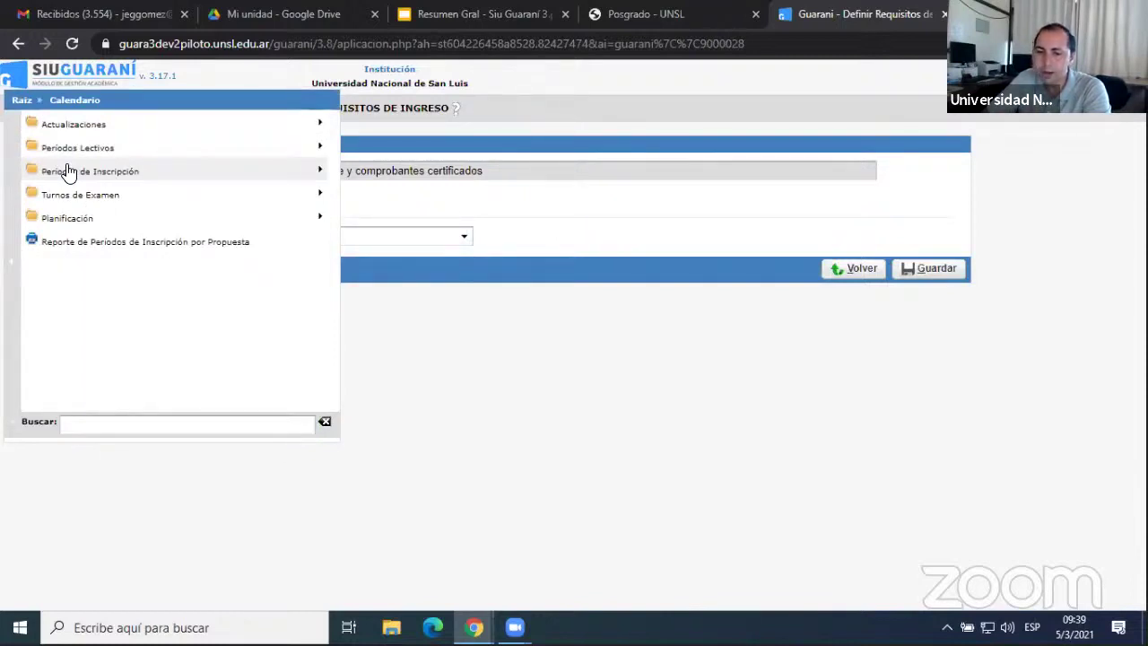
click(108, 126)
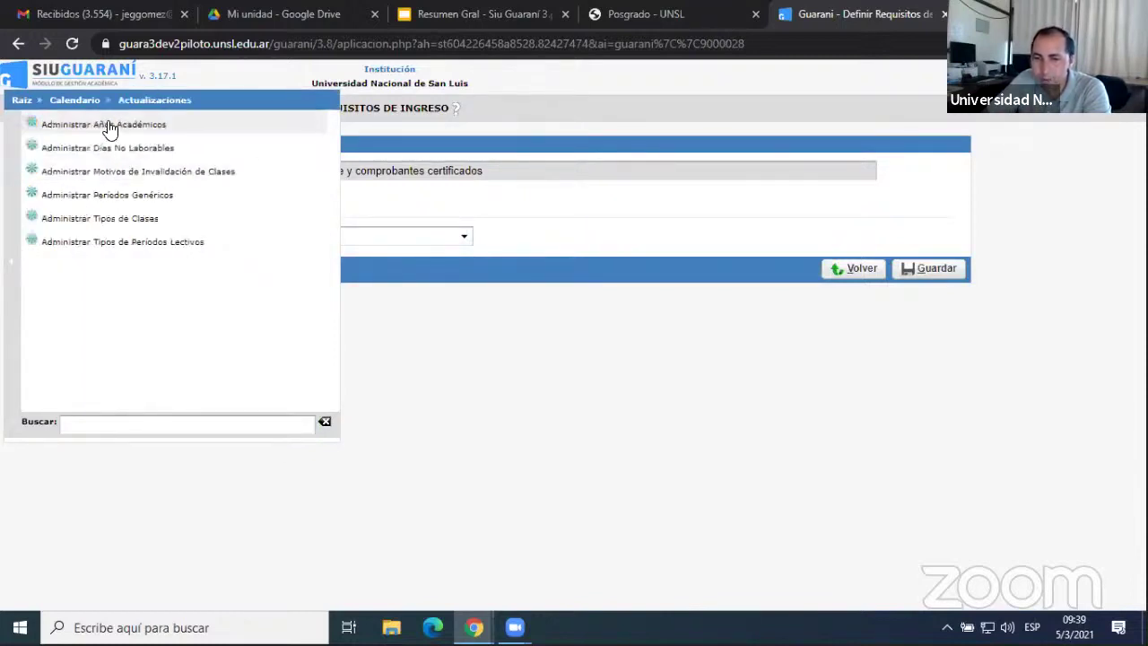
click(90, 128)
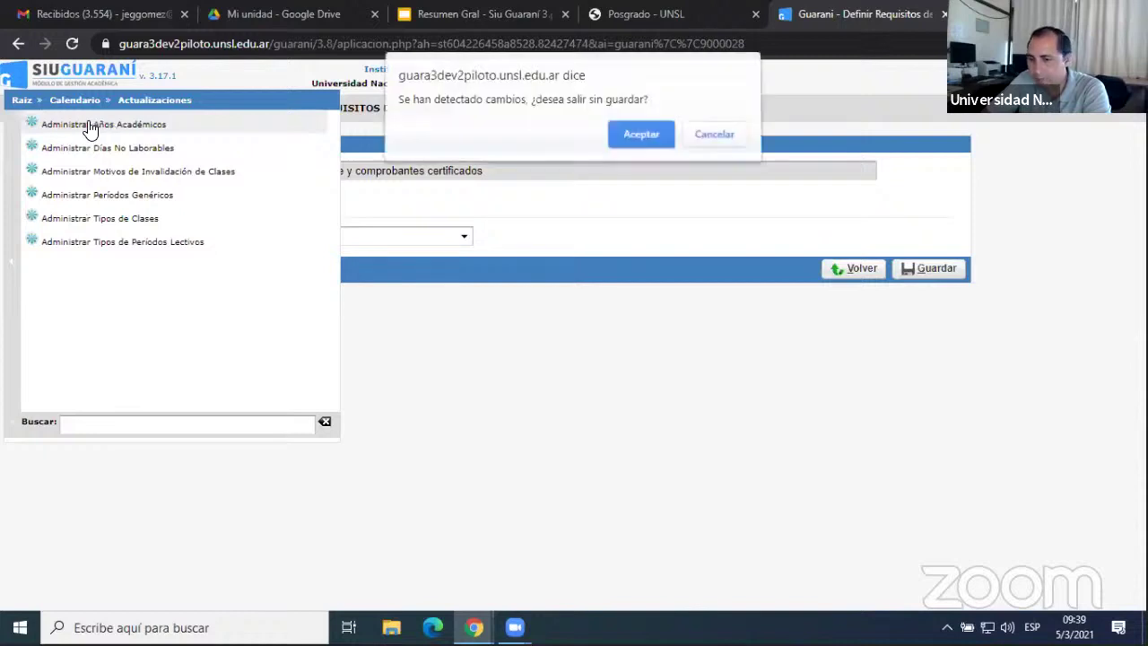
click(638, 139)
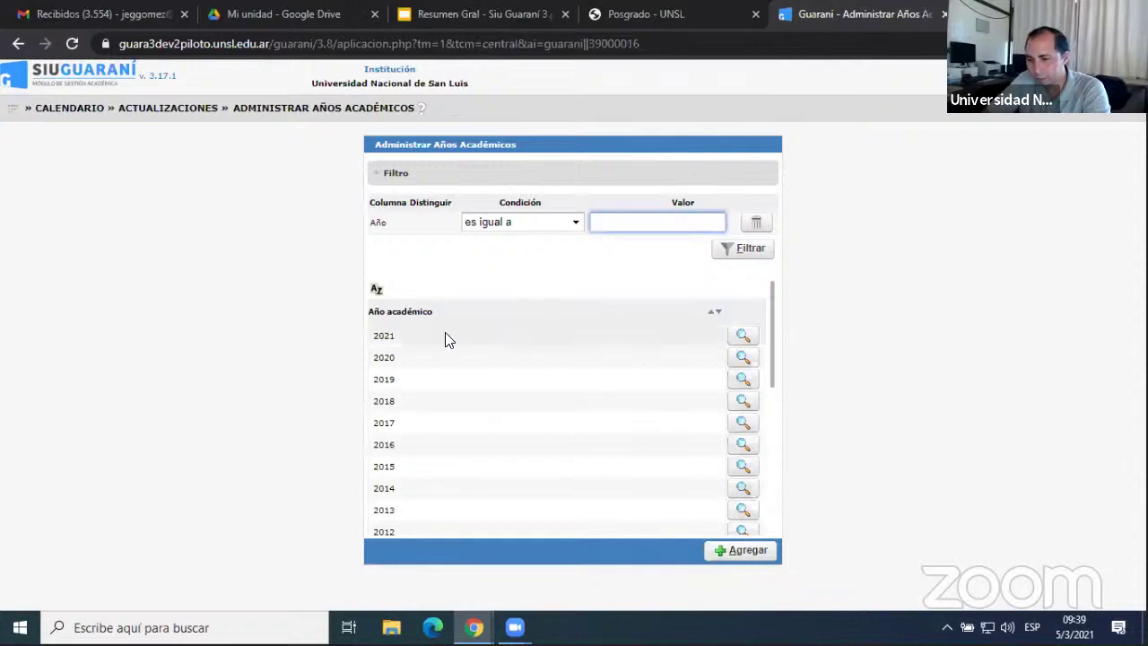
click(740, 337)
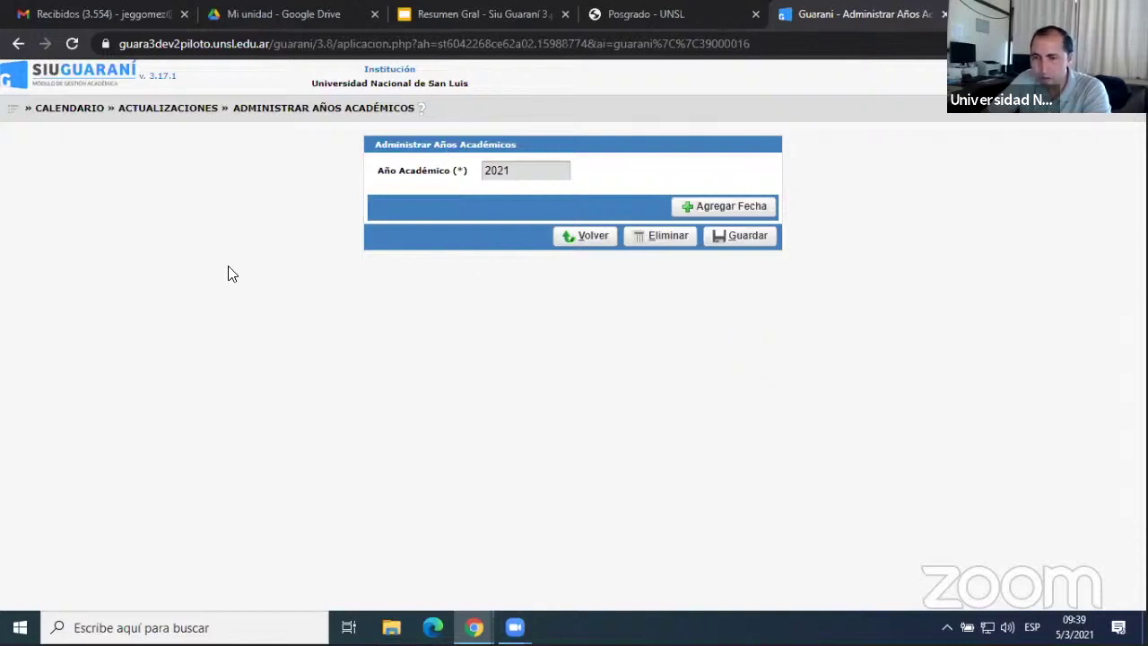
Open Administrar Períodos de Inscripción a Propuestas within Calendario and filter the periods by academic year 2021
click(13, 112)
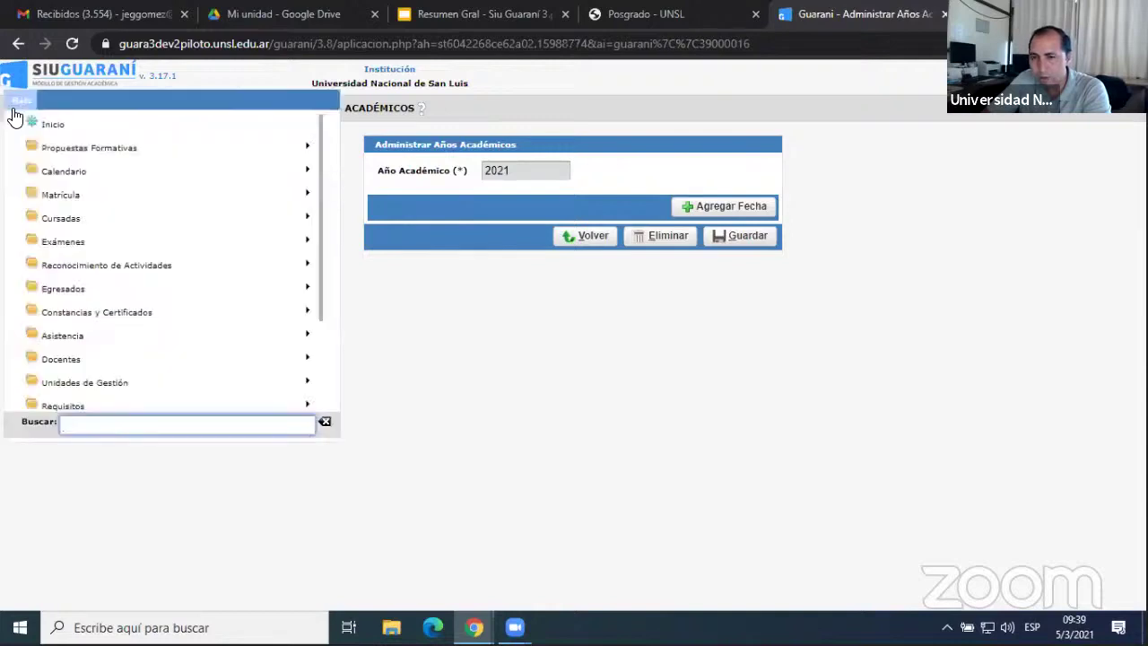
click(58, 170)
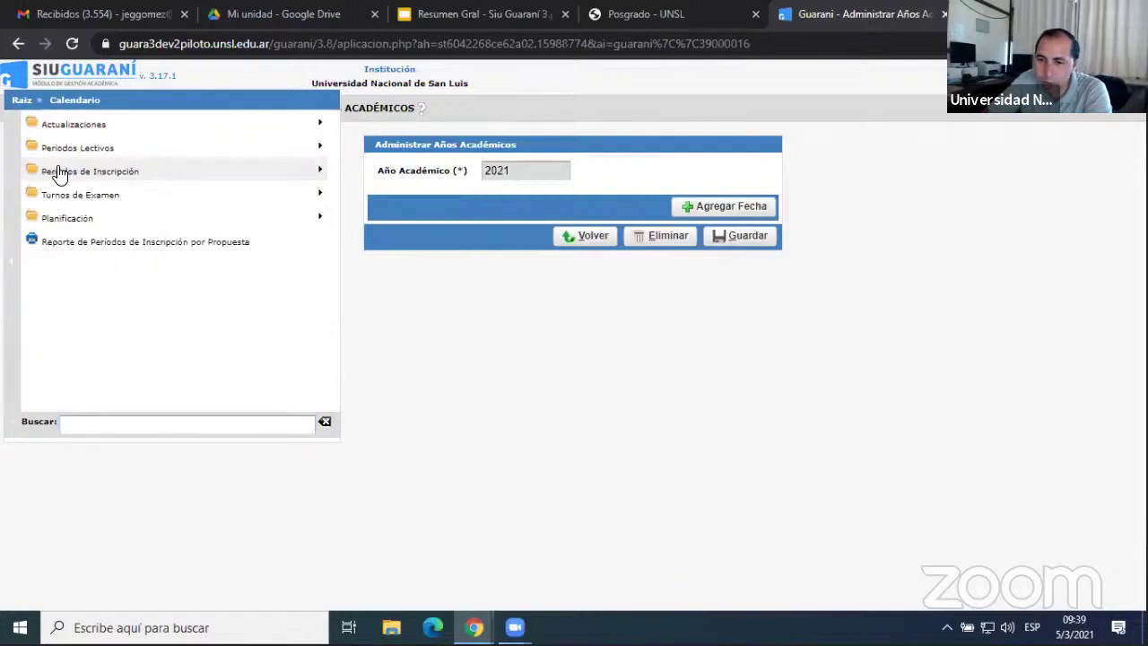
click(102, 175)
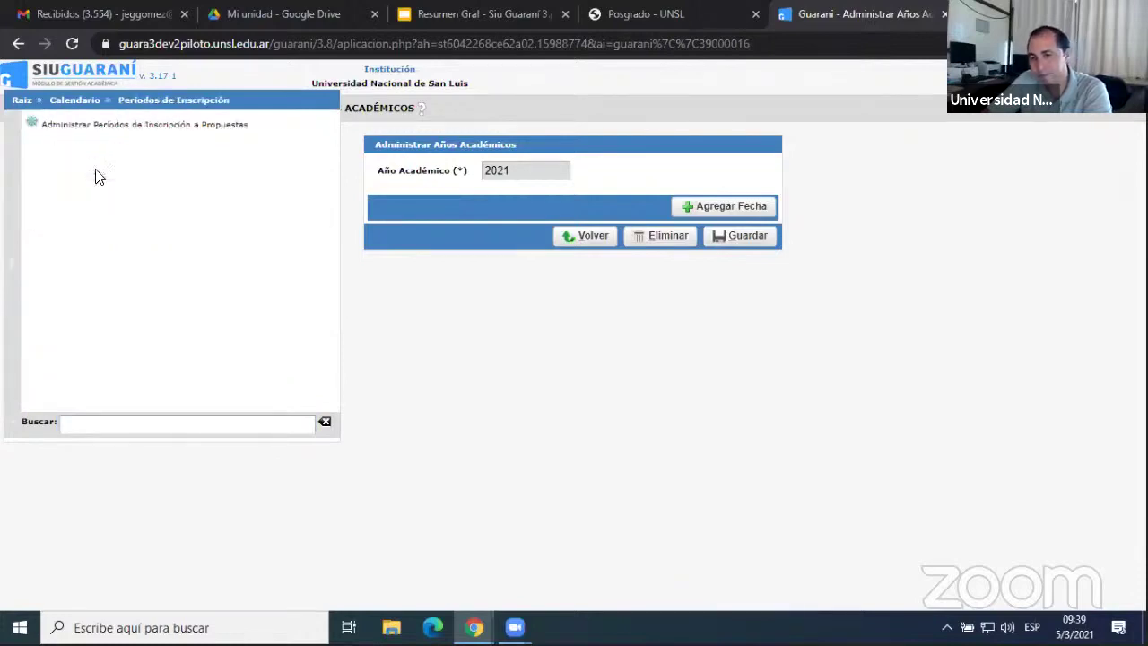
click(131, 127)
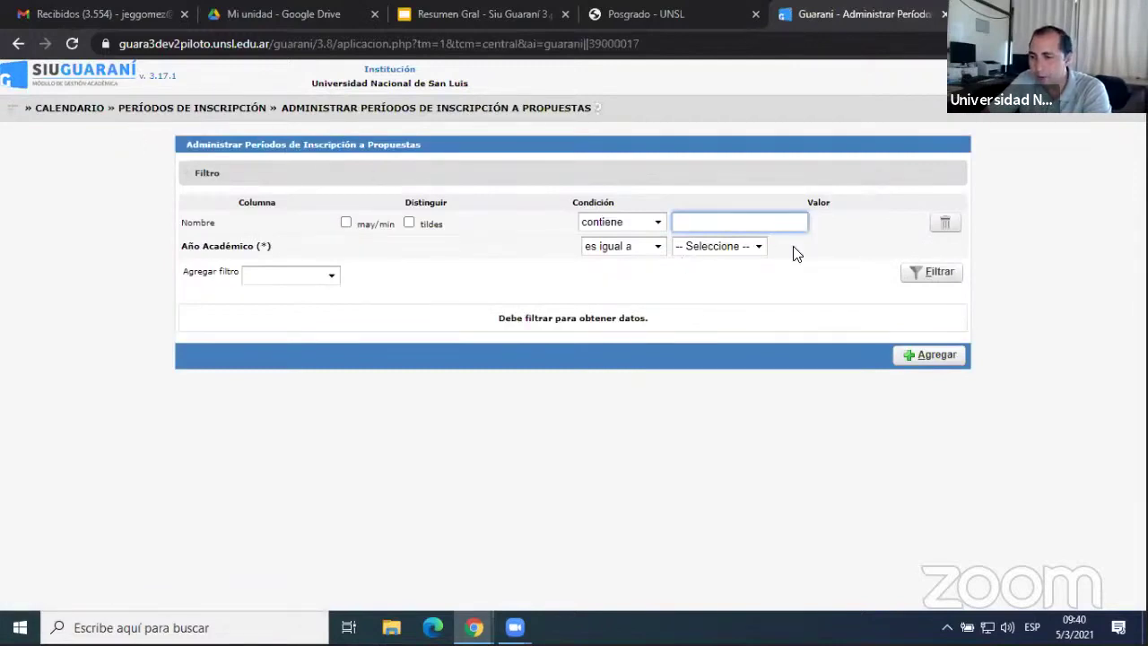
click(758, 251)
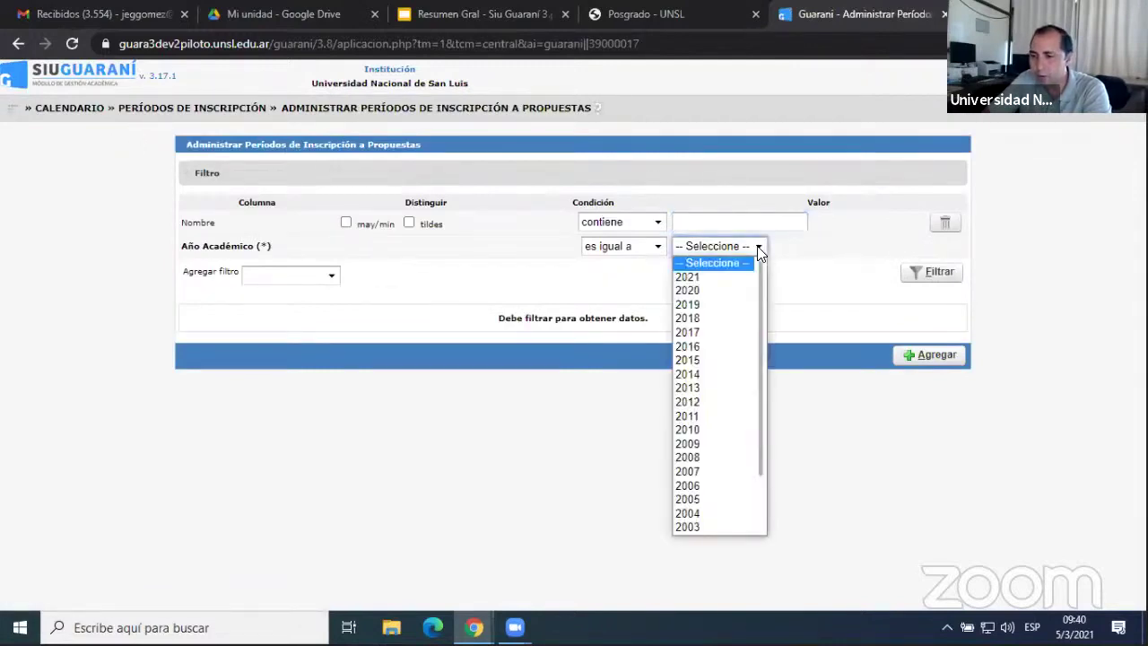
click(702, 277)
click(946, 273)
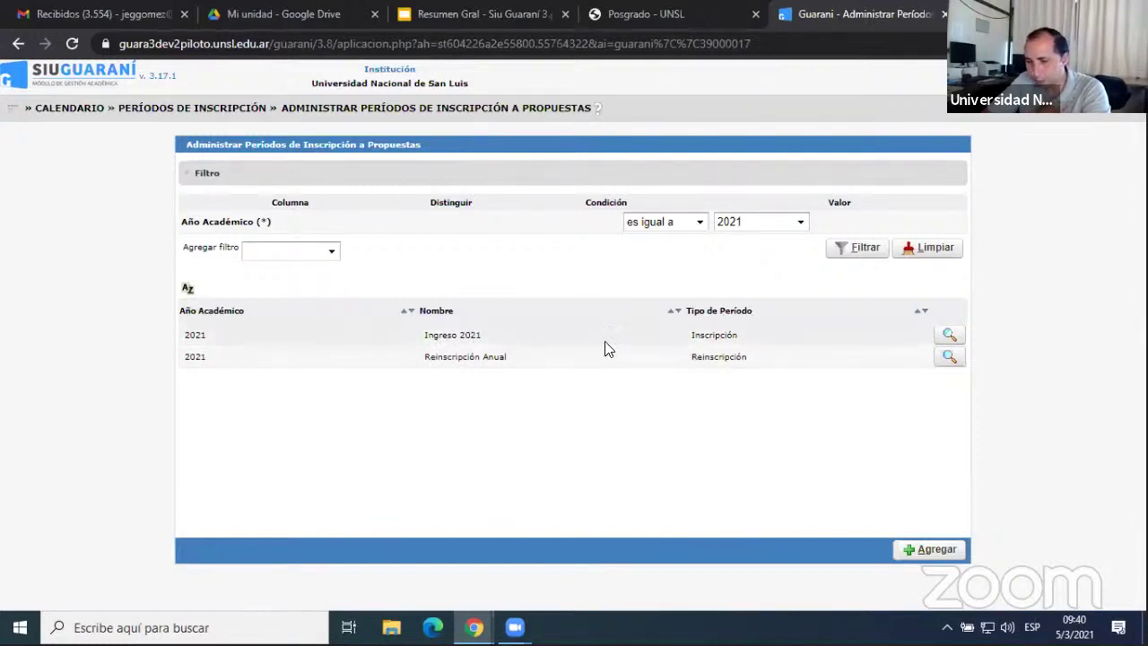
Review the main data, period type options, assigned locations and enrolment dates of the Ingreso 2021 period
click(949, 337)
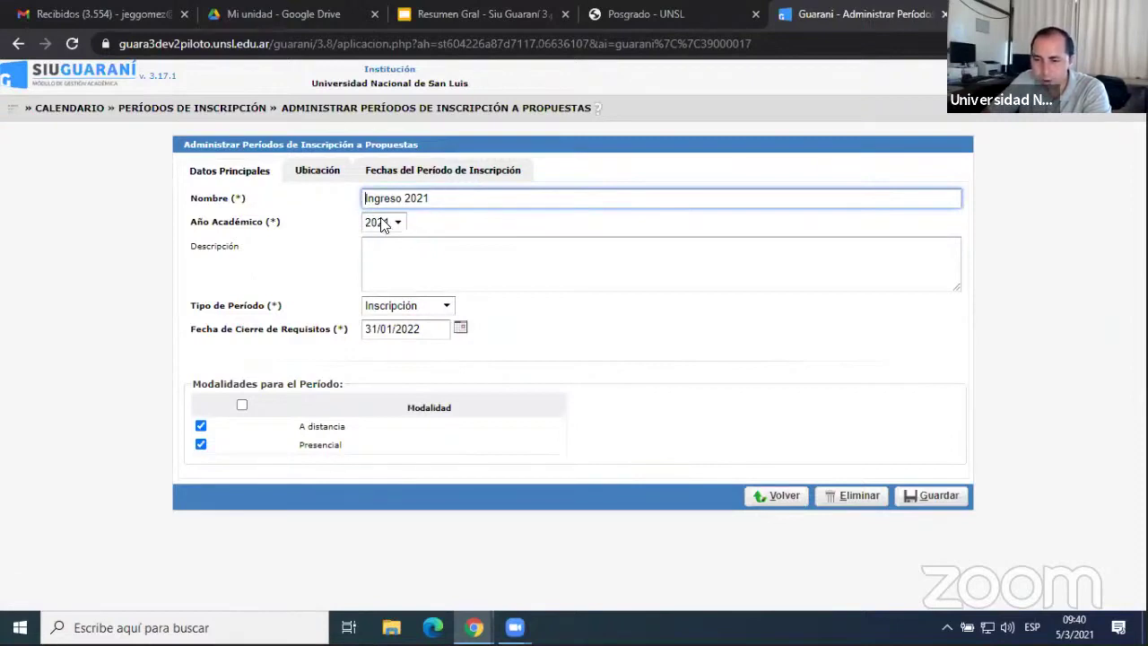
click(449, 307)
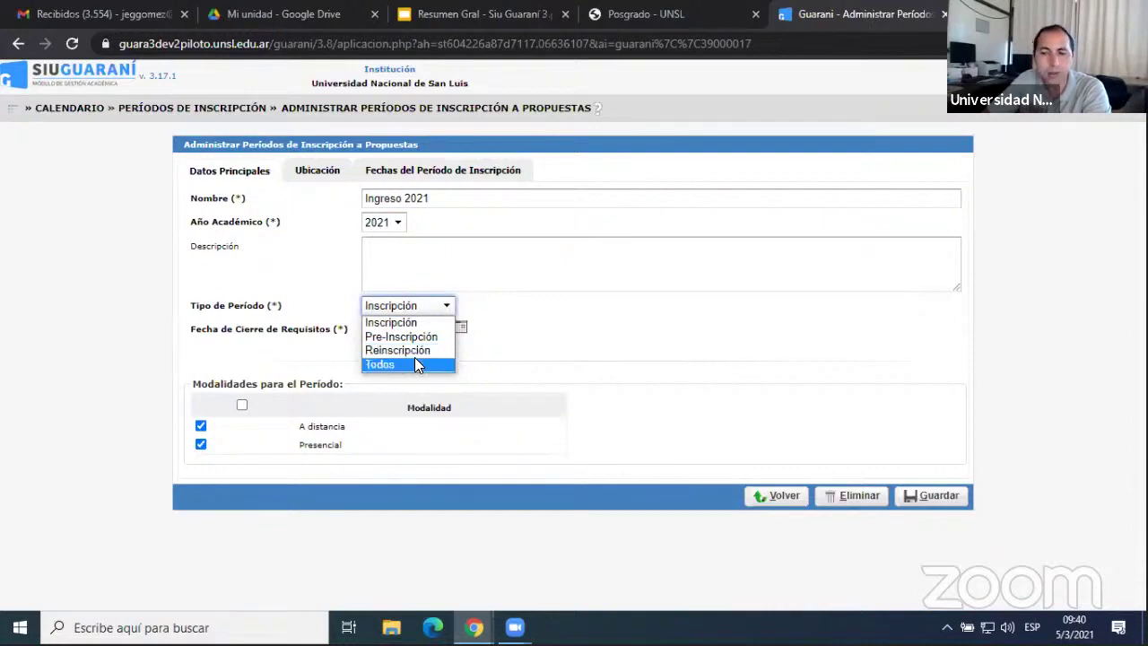
click(549, 312)
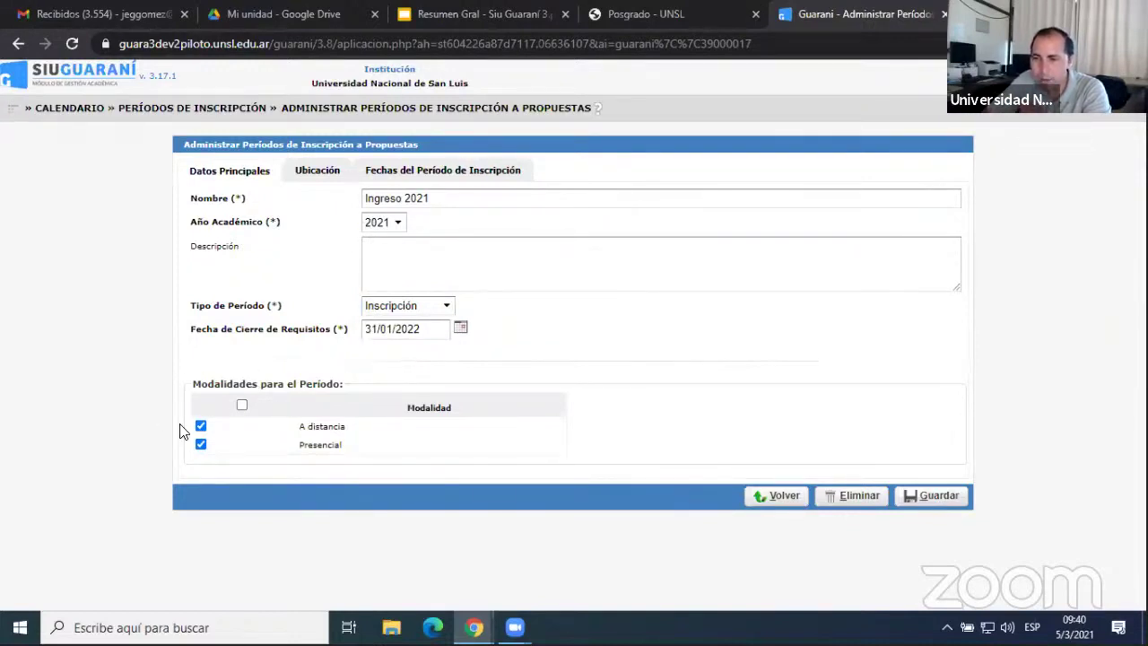
click(330, 173)
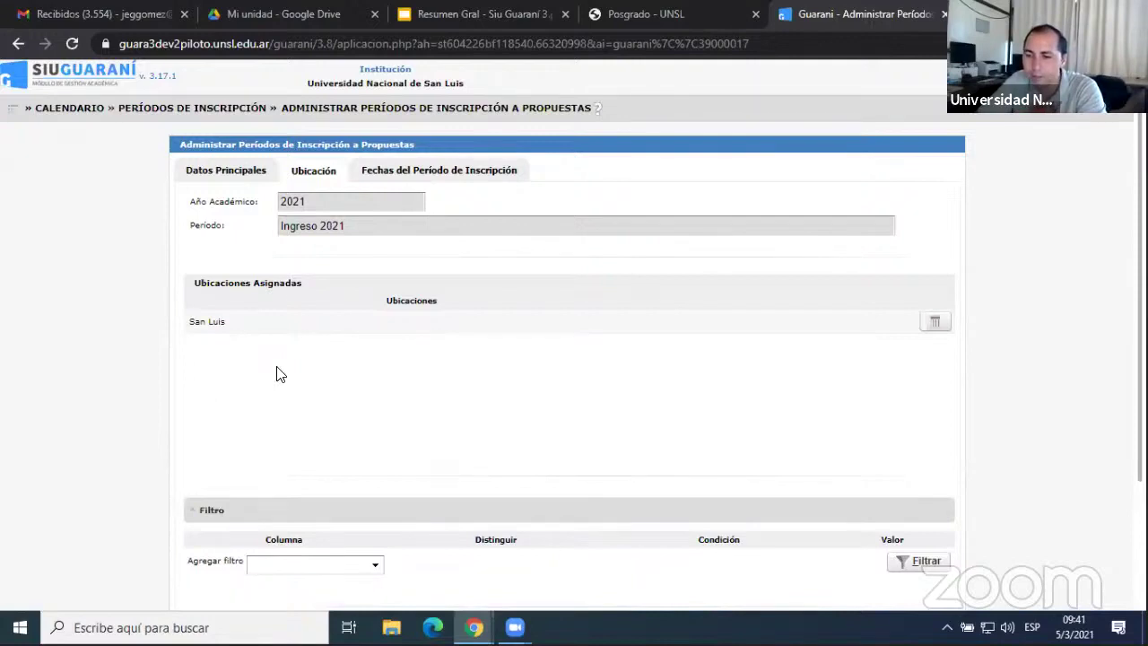
click(414, 172)
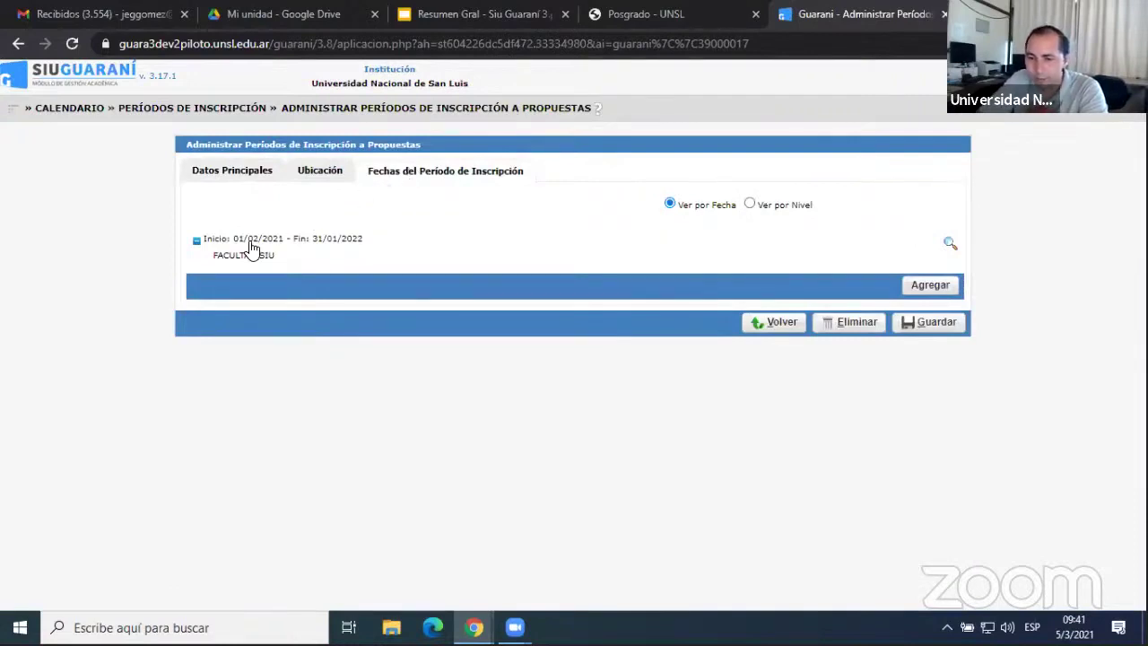
Preview the Algunas Propuestas application level for the Ingreso 2021 dates, cancel the edit, and return to the period list
click(948, 244)
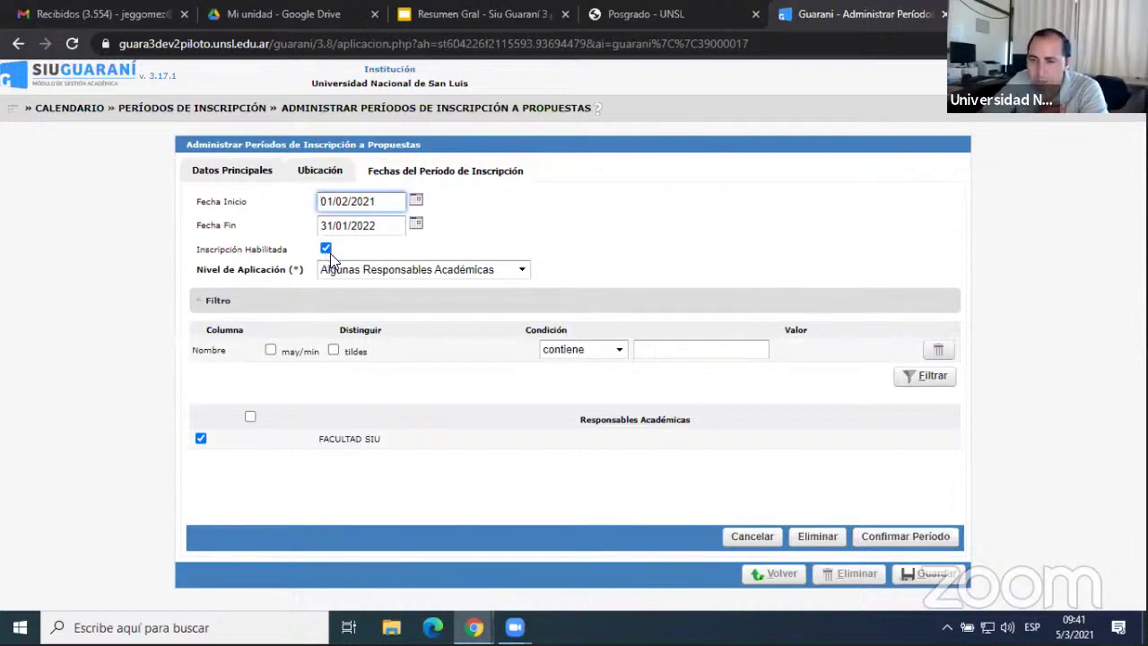
click(523, 271)
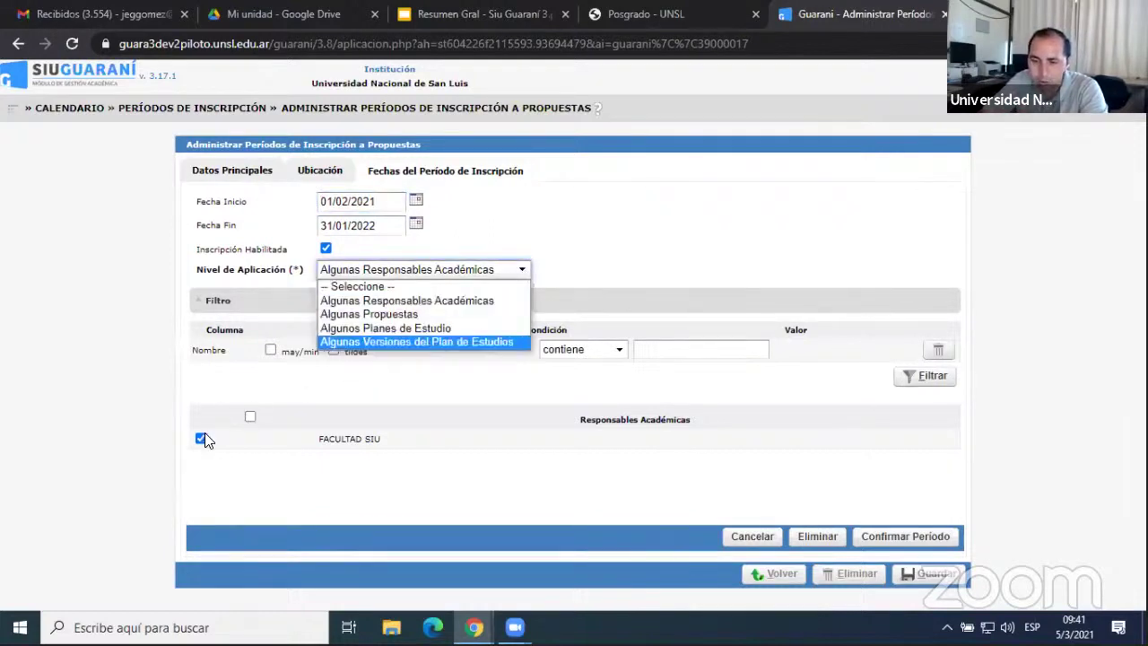
click(428, 314)
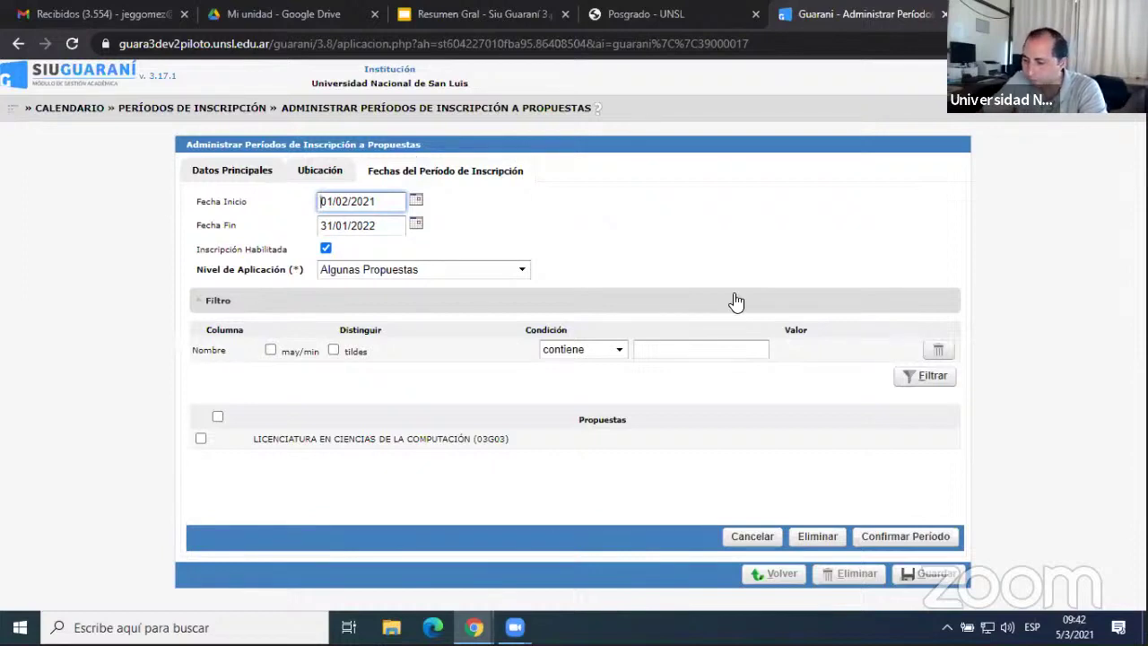
click(750, 536)
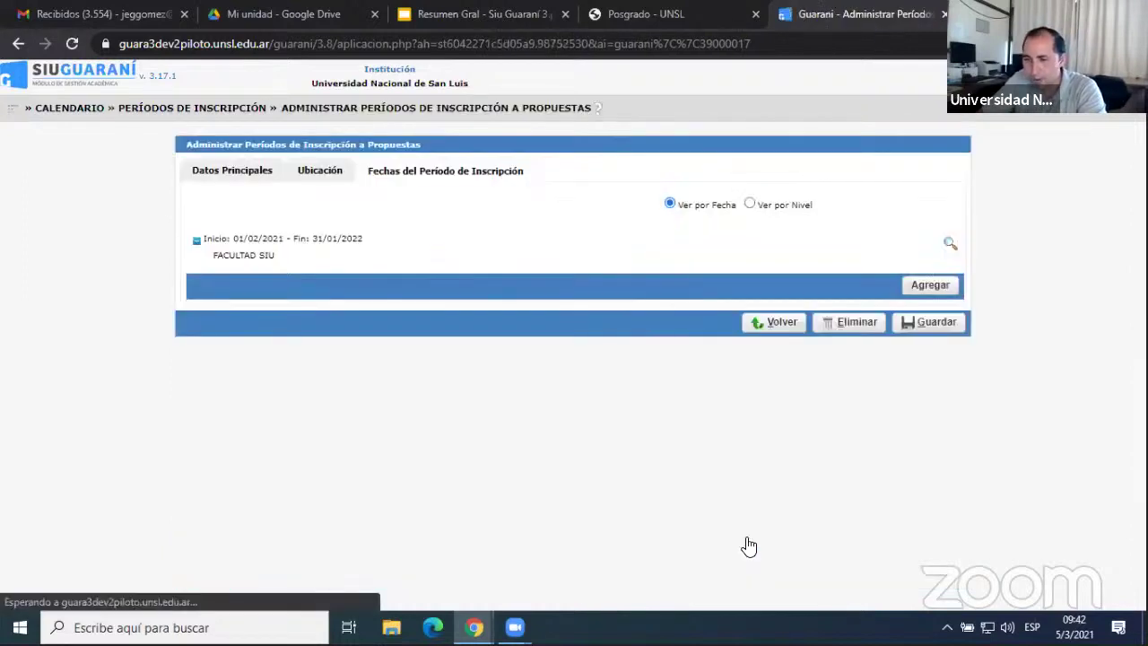
click(760, 325)
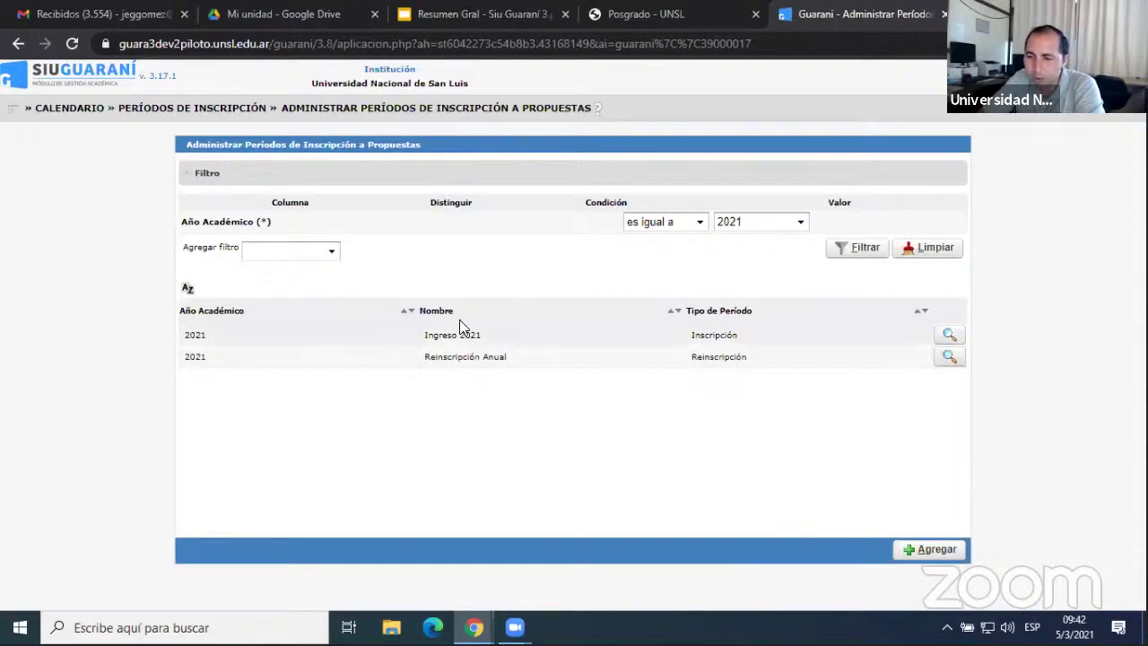
Open the Inscribir a Propuestas operation within the Inscripciones group of Matrícula
click(12, 117)
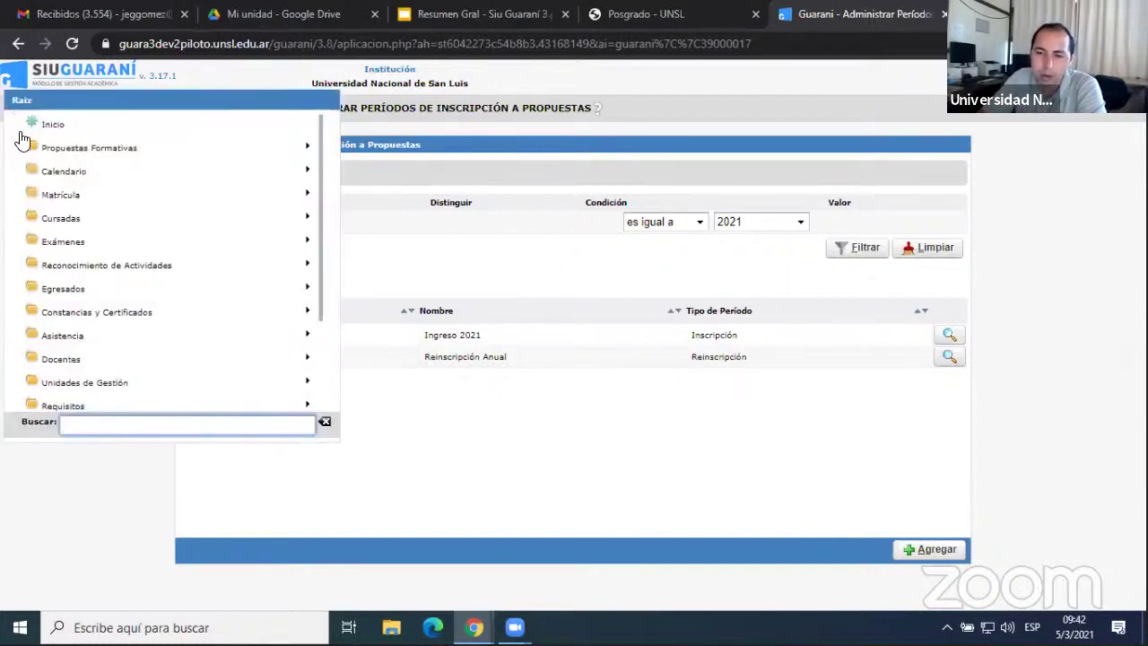
click(67, 196)
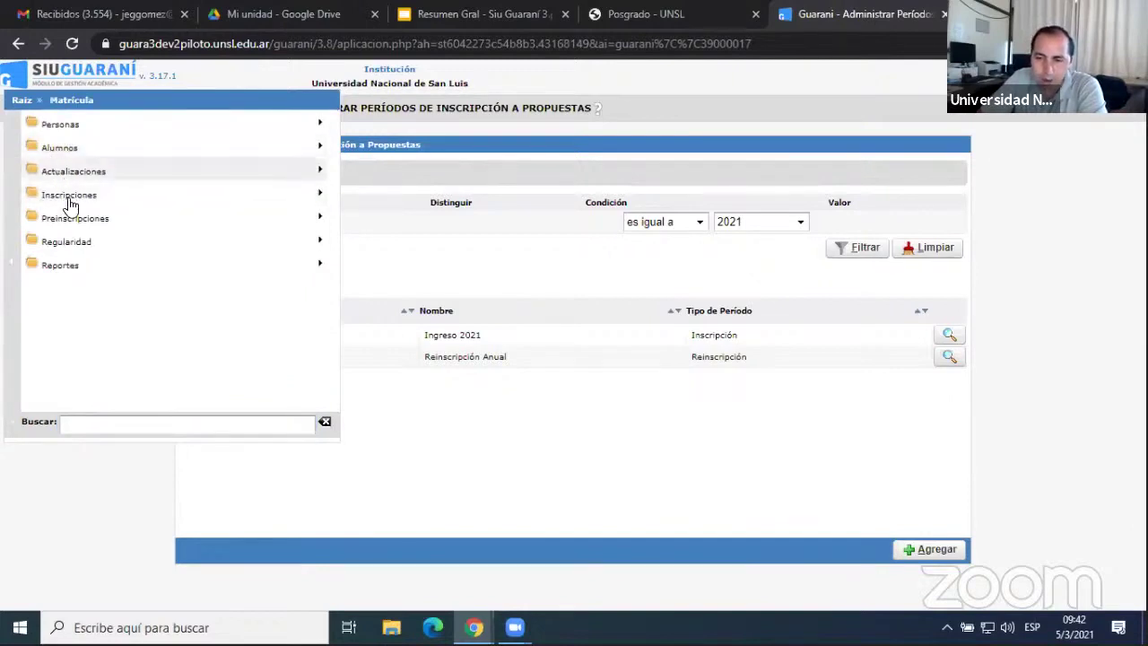
click(90, 198)
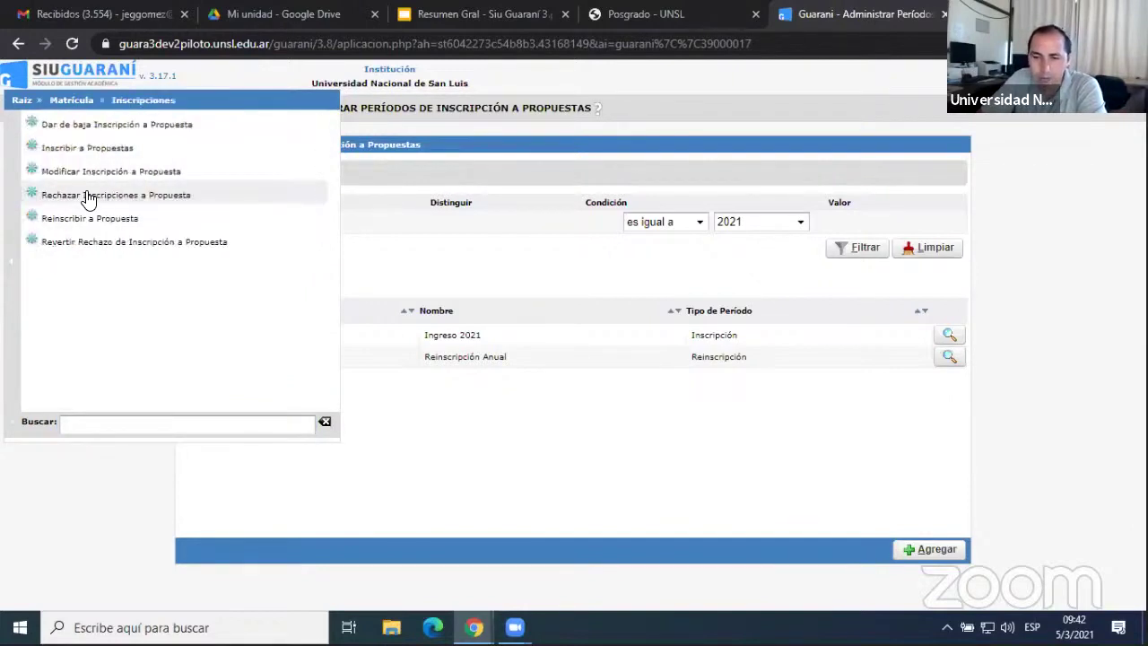
click(68, 149)
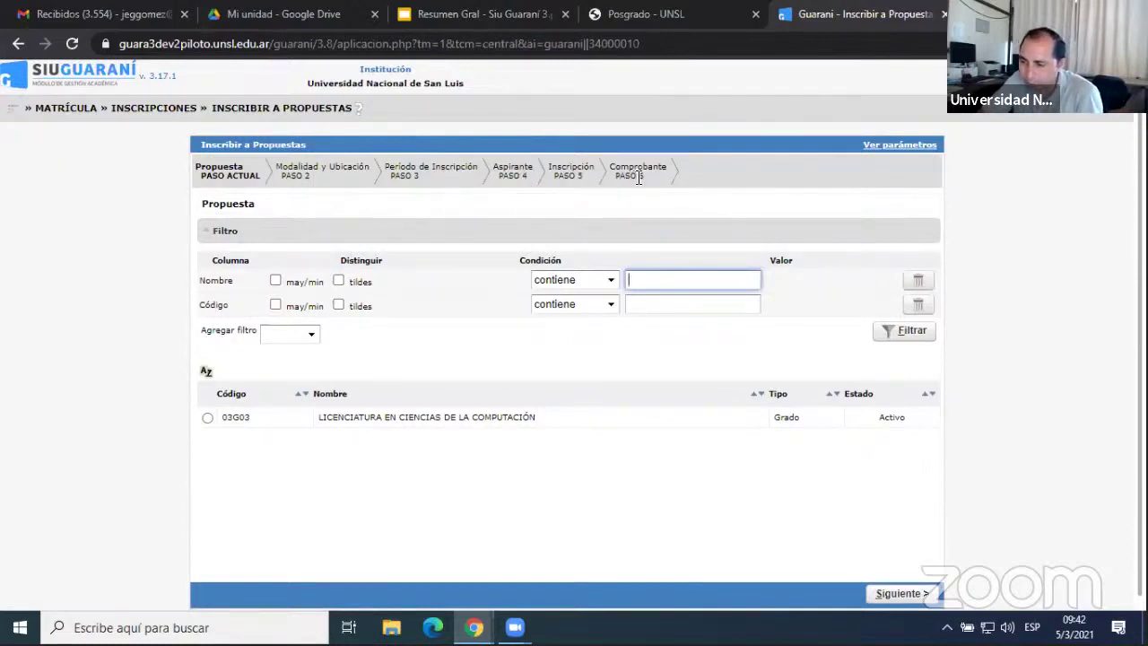
Choose the Licenciatura en Ciencias de la Computación and Plan Ord. 32/12 in San Luis, and advance to the enrolment period
click(207, 419)
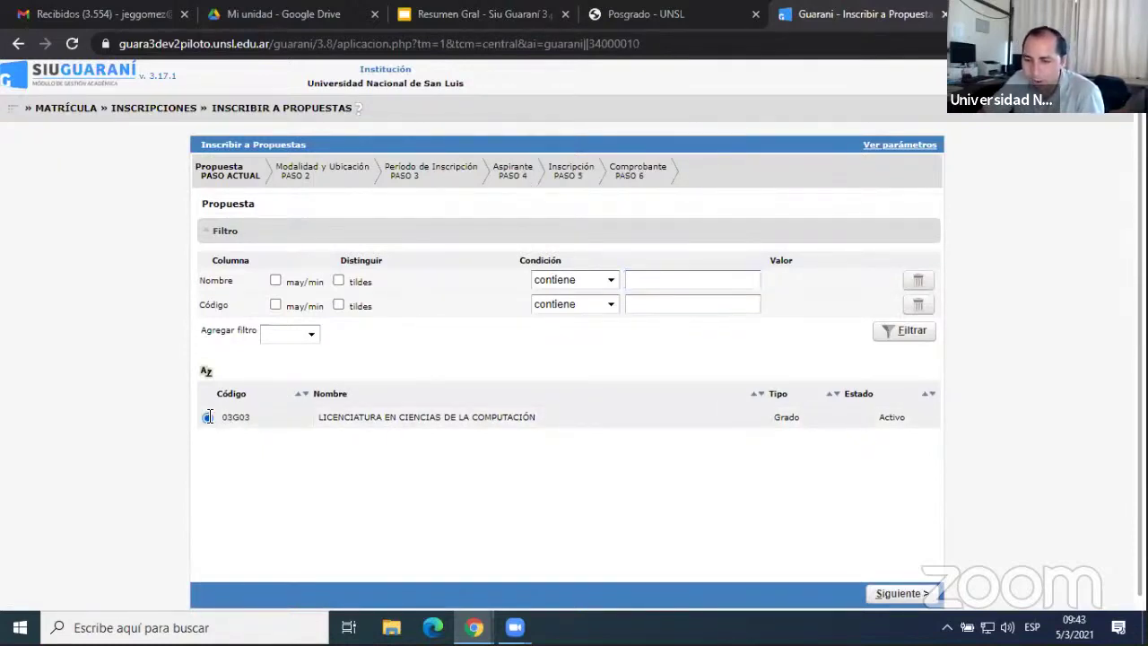
click(885, 583)
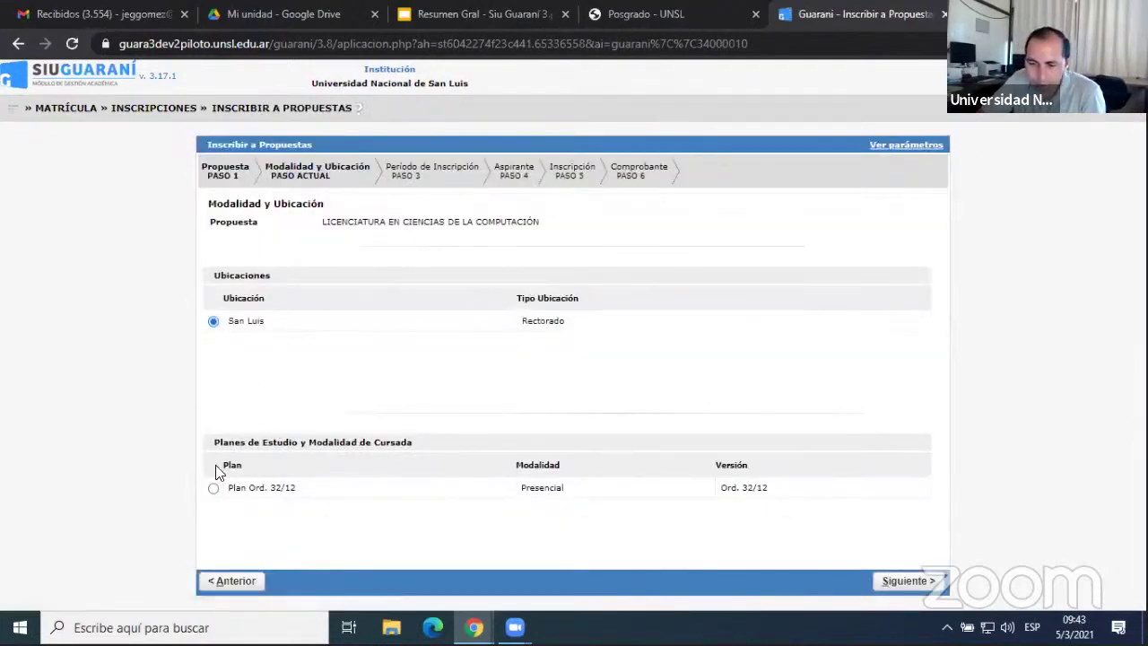
click(213, 490)
click(916, 581)
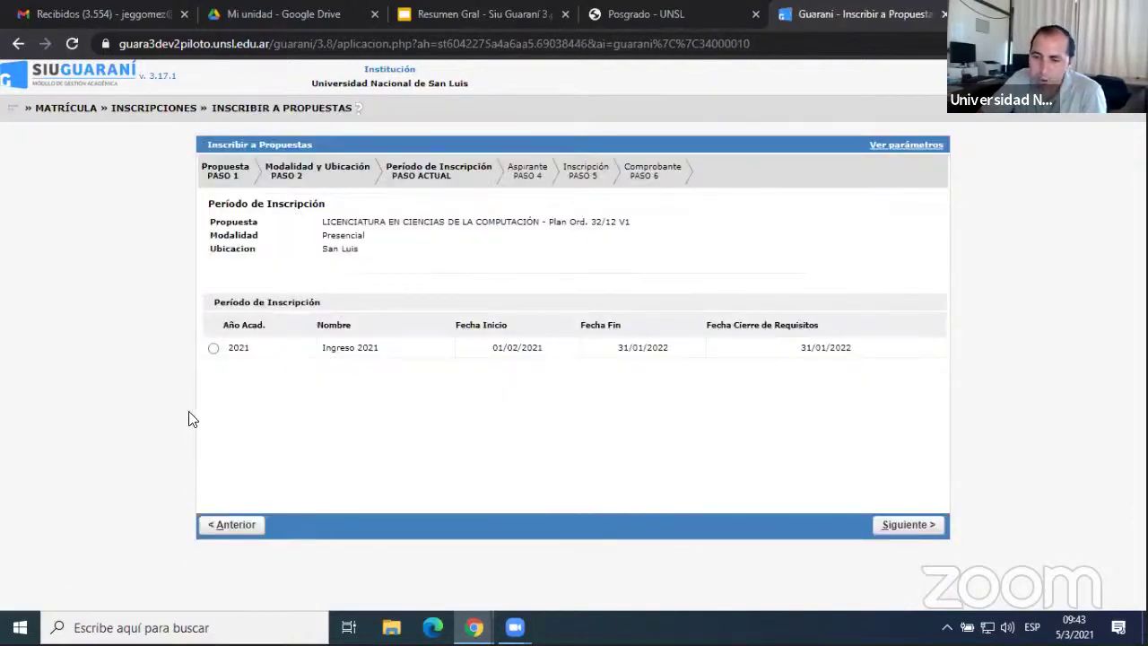
Choose the Ingreso 2021 enrolment period, advance to the applicant stage, and open a blank form for adding a new person
click(214, 350)
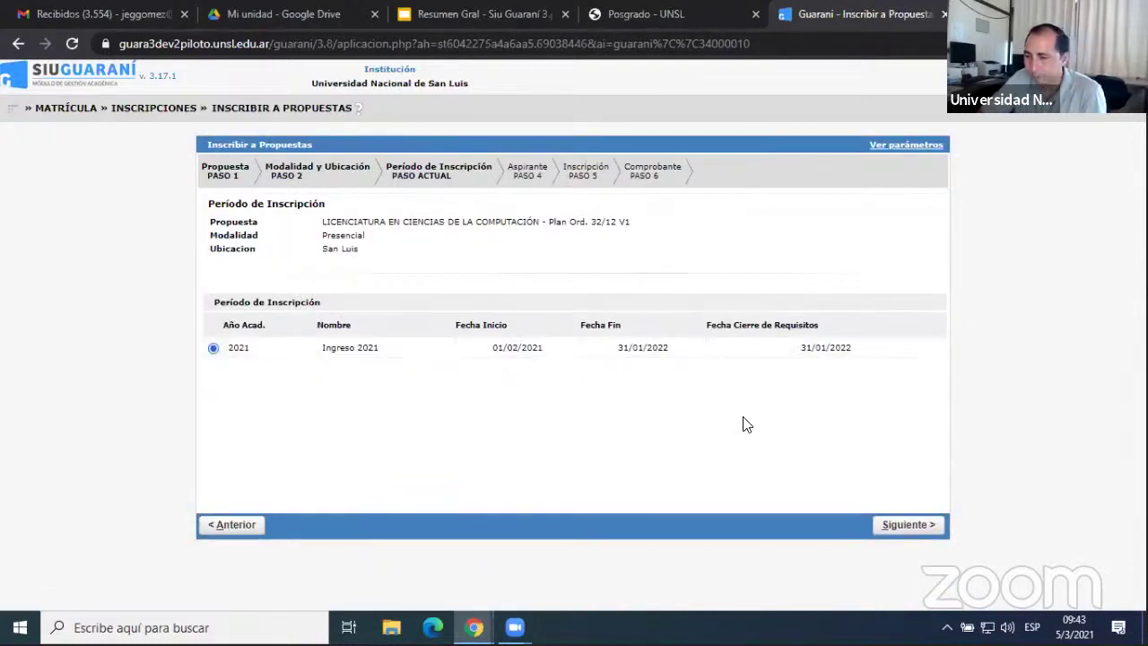
click(908, 524)
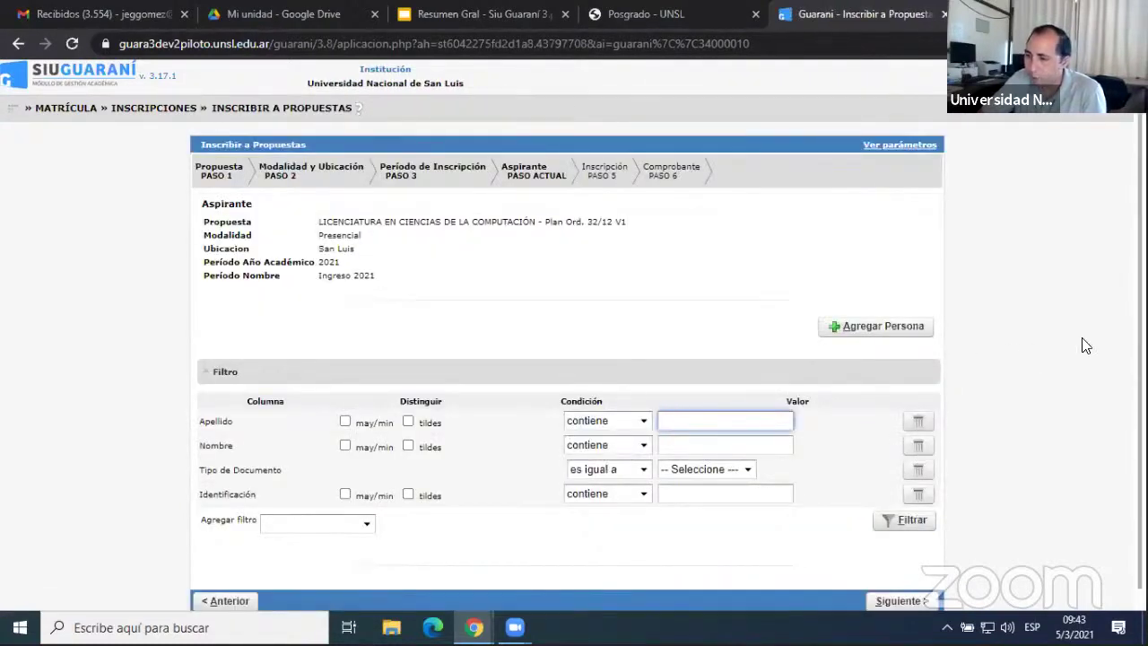
scroll(571, 335, down, 1)
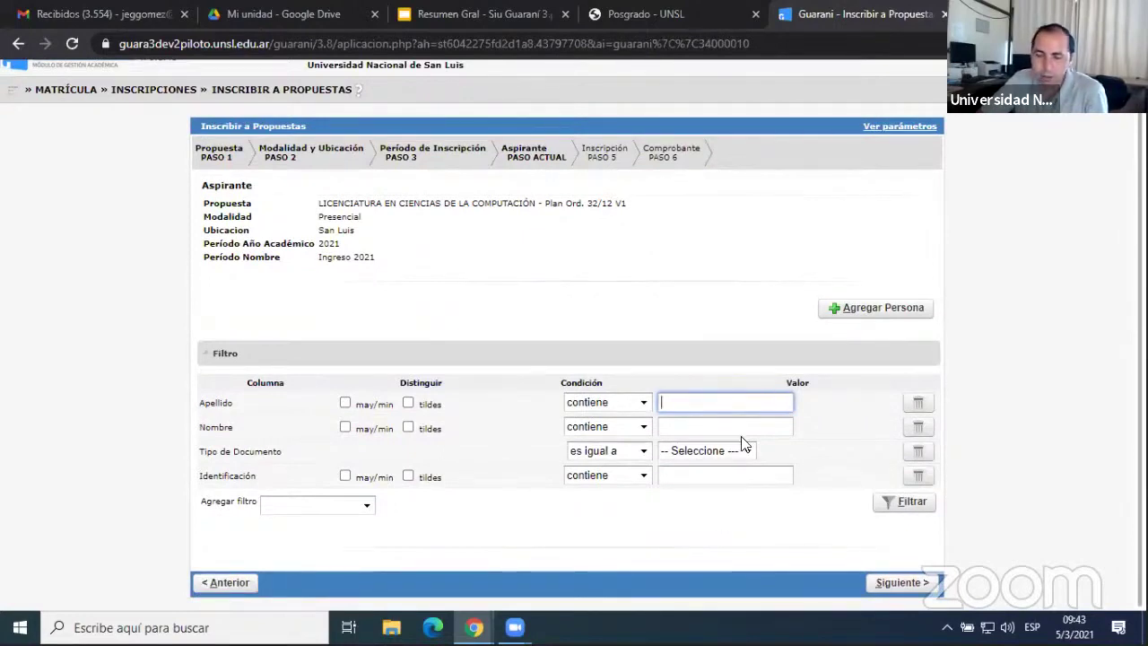
click(873, 309)
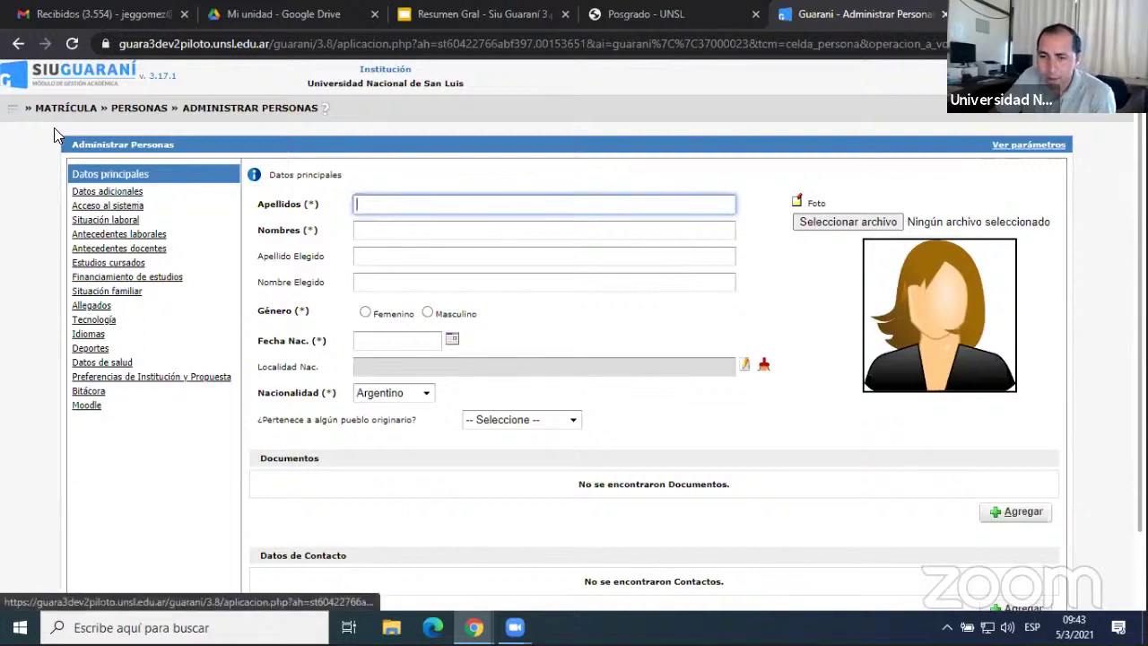
Open Inscribir a Propuesta desde Preinscripción under Matrícula and review the fields for Módulo de Preinscripción and Módulo de Autogestión
click(12, 109)
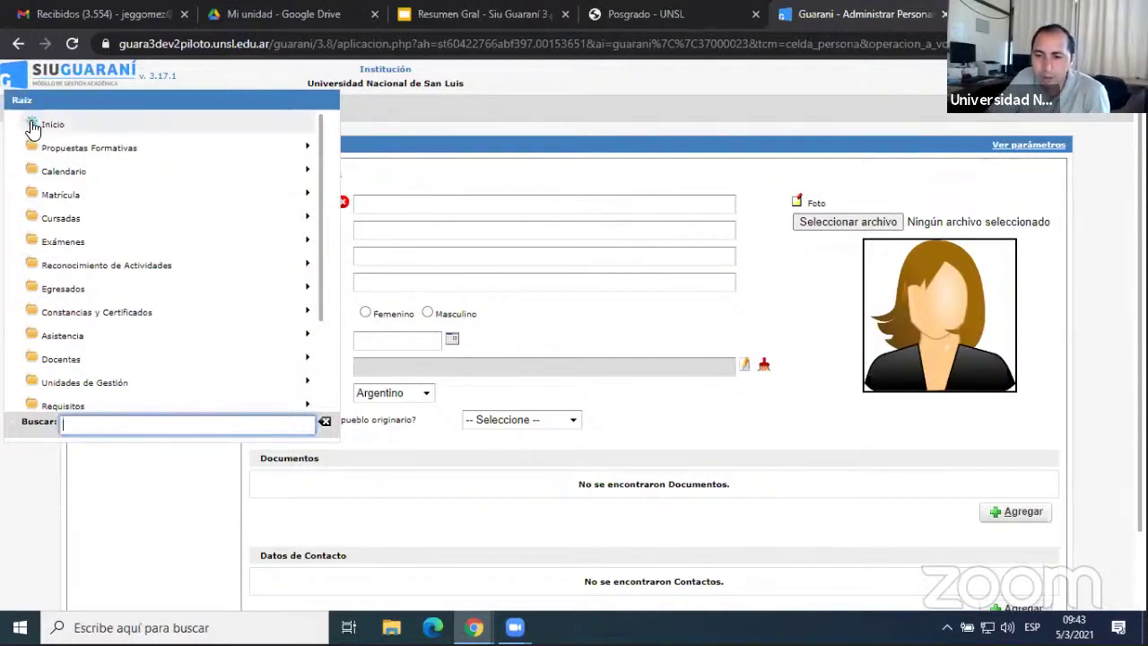
click(59, 194)
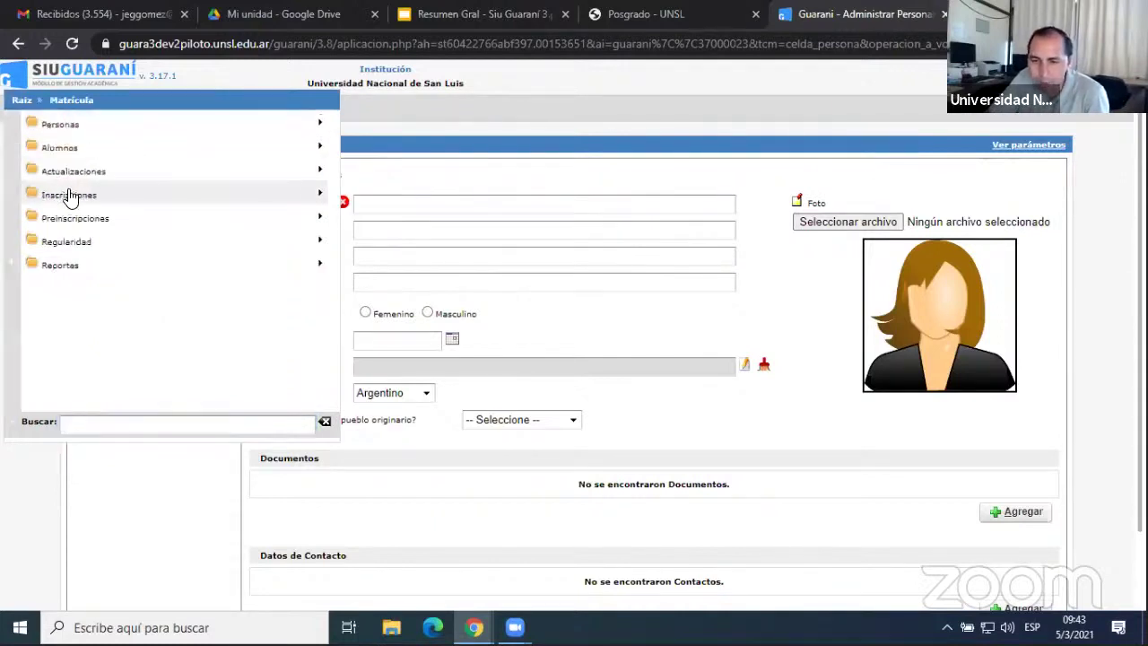
click(77, 219)
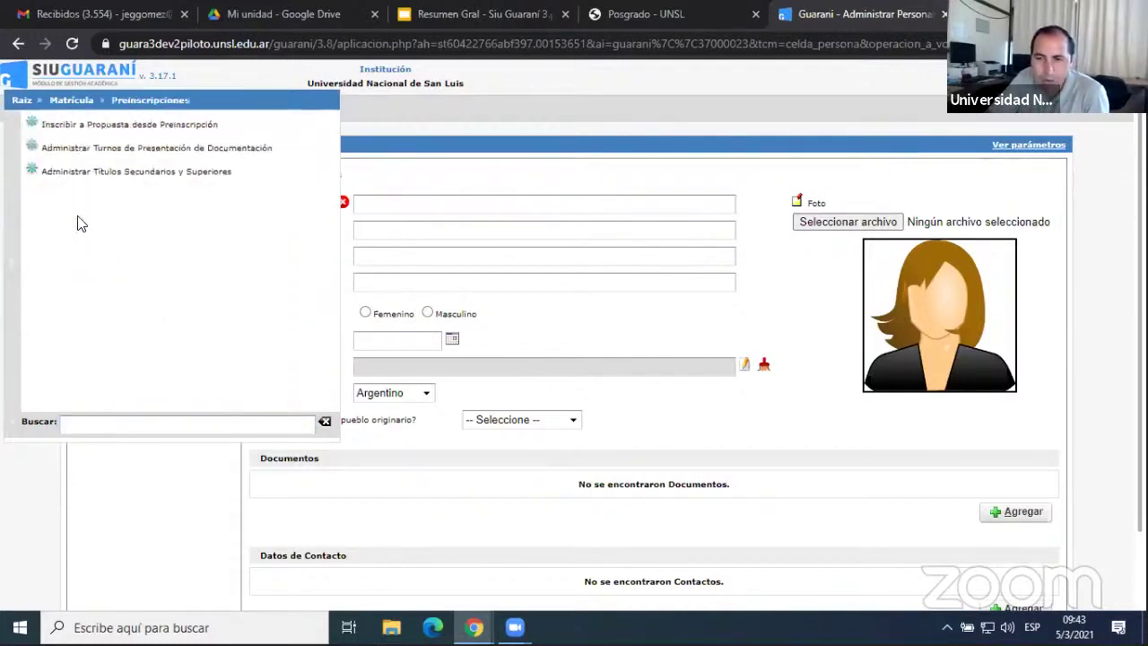
click(142, 127)
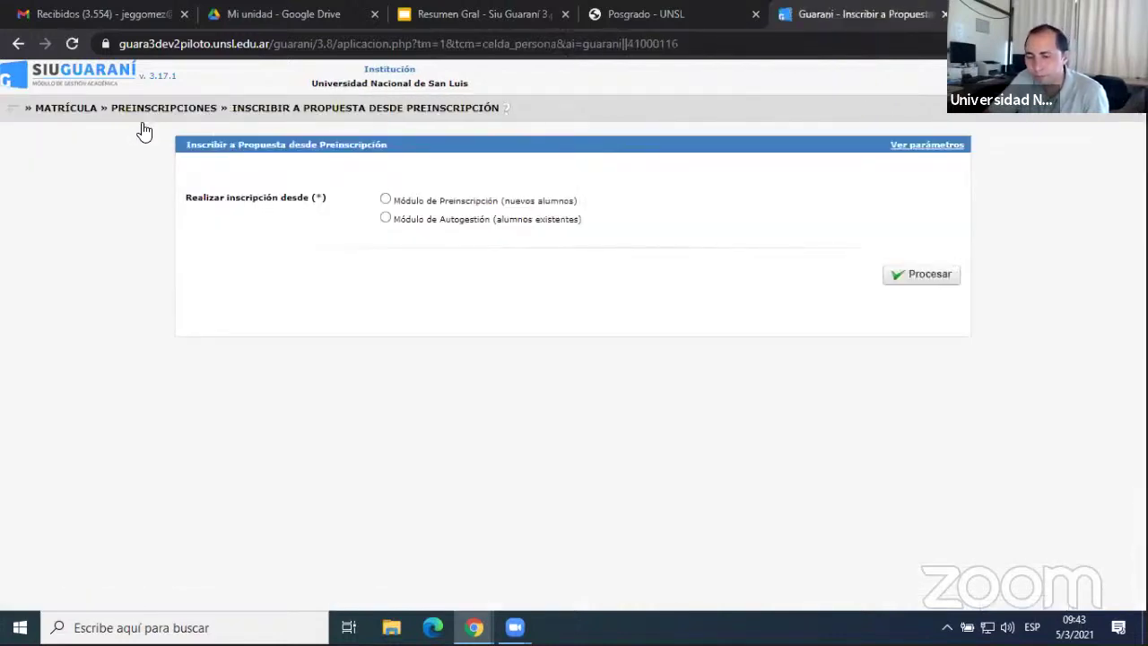
click(385, 200)
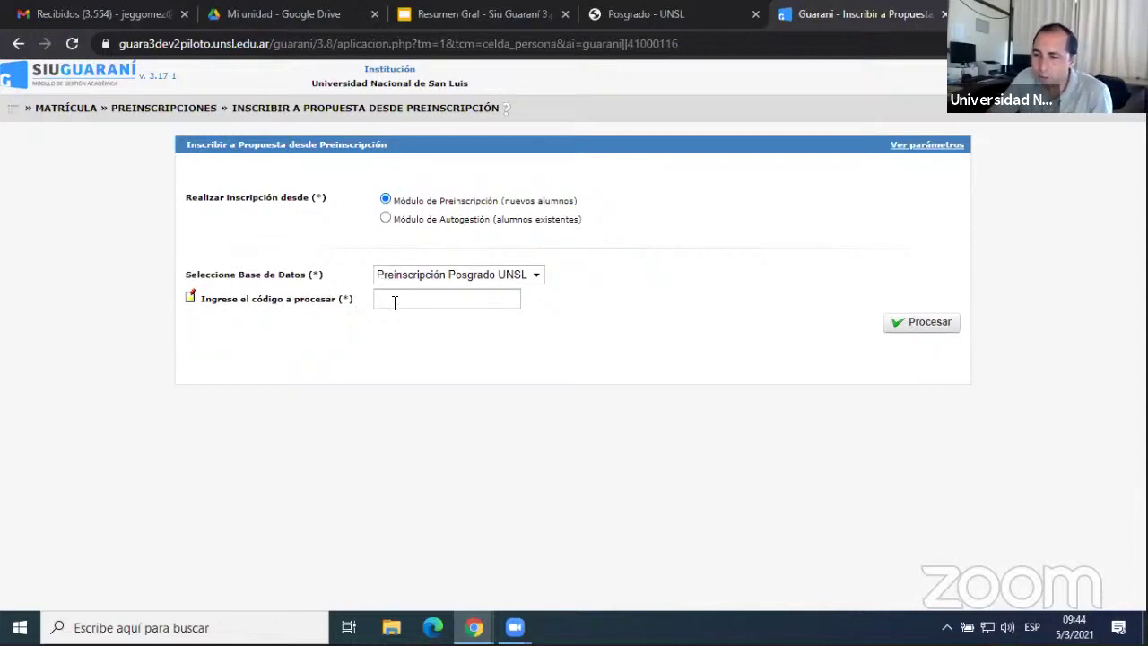
click(385, 221)
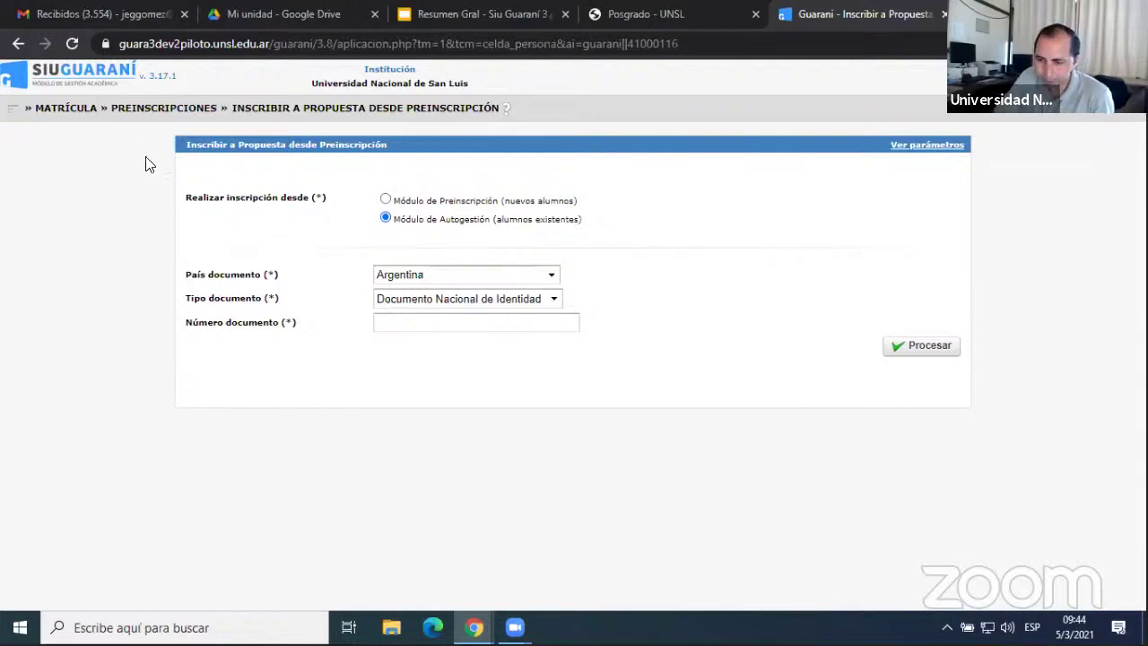
Open a blank new-person form in Administrar Personas and try to view its Acceso al sistema section
click(12, 115)
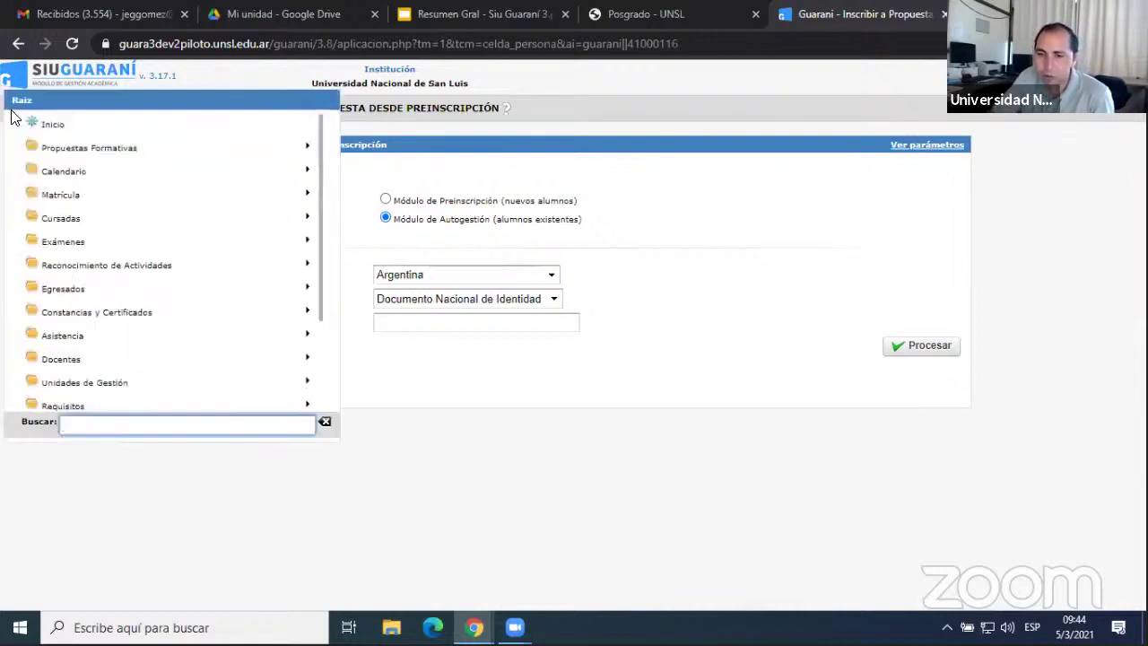
click(64, 195)
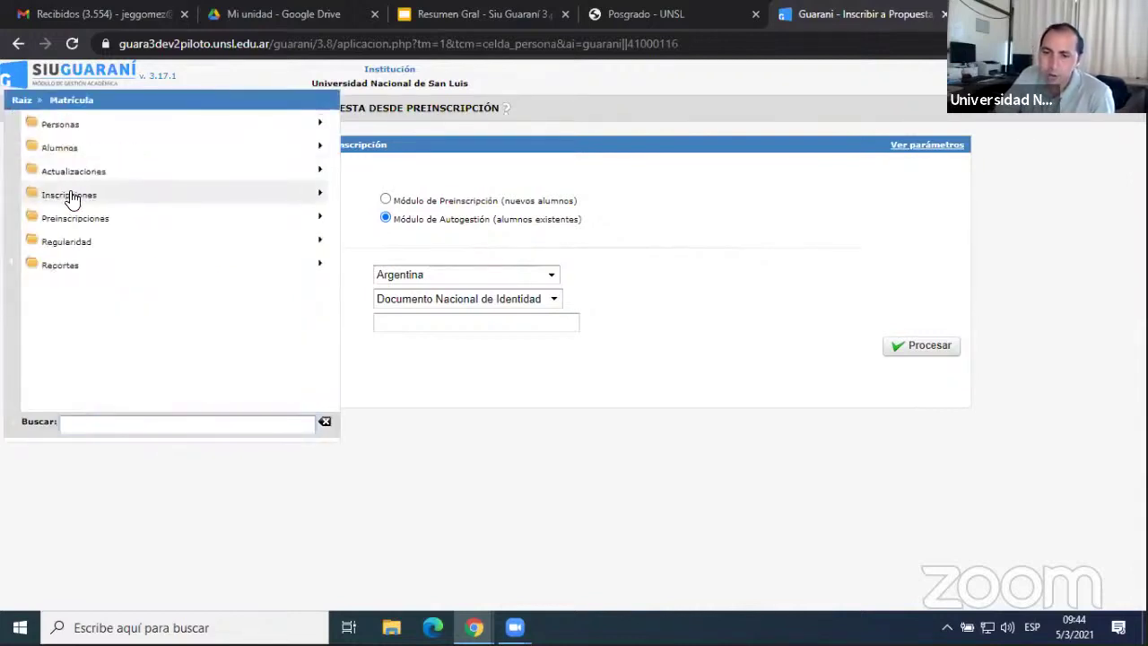
click(72, 127)
click(73, 127)
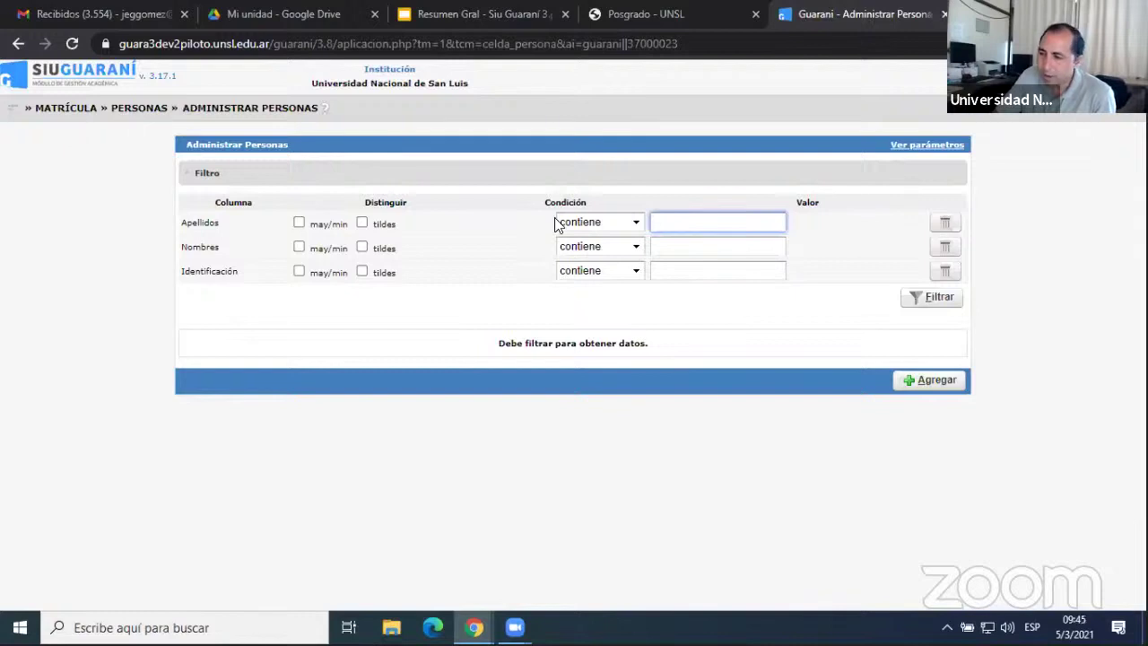
click(932, 384)
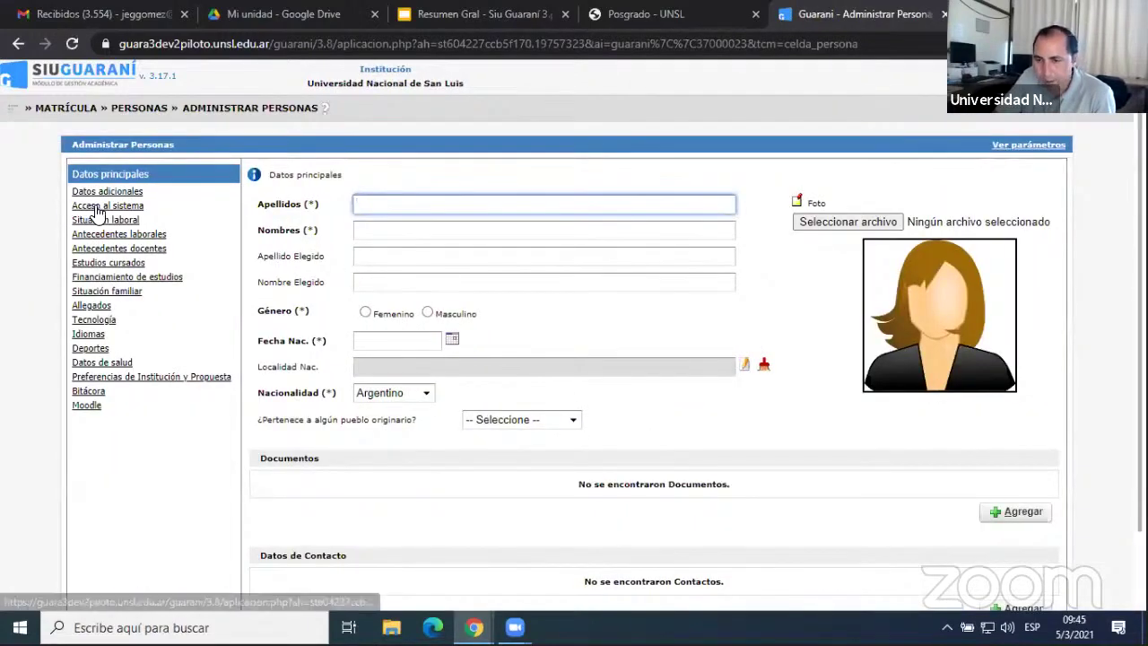
click(97, 206)
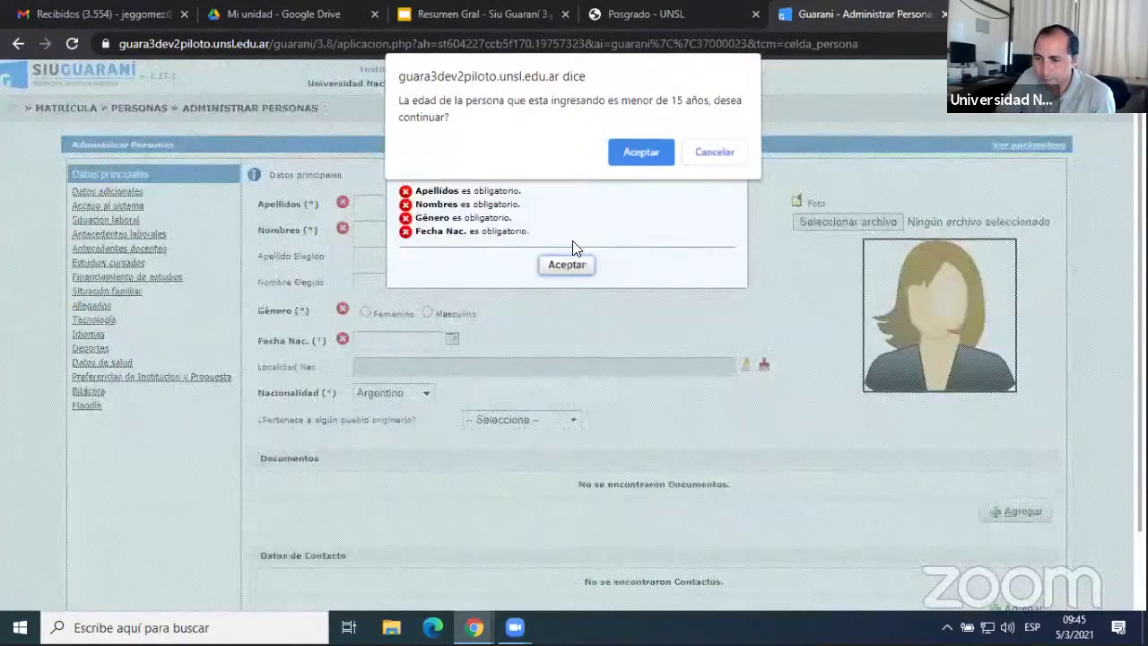
click(574, 267)
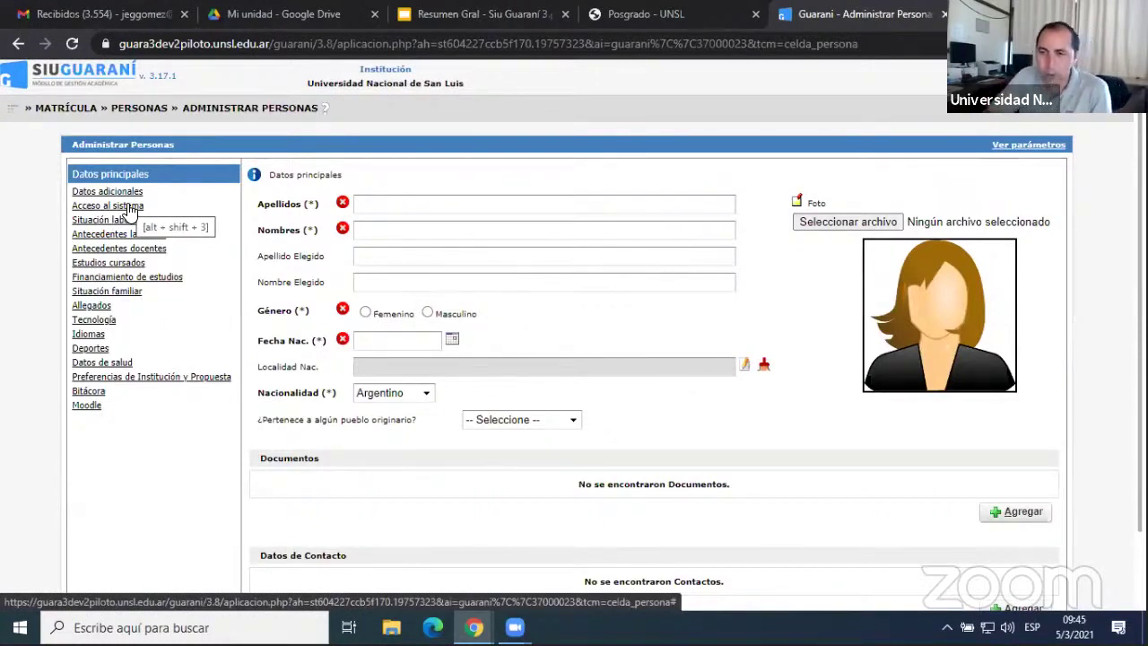
Open Administrar Docentes within the Actualizaciones group of Docentes and bring up a blank new-teacher form
click(13, 110)
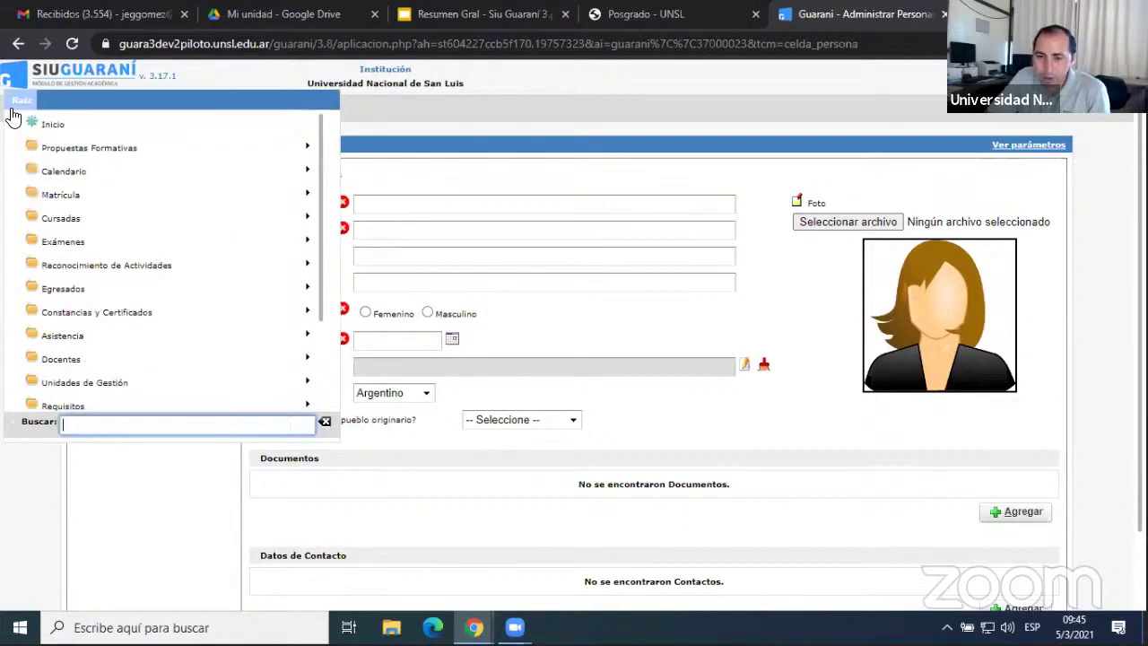
click(57, 361)
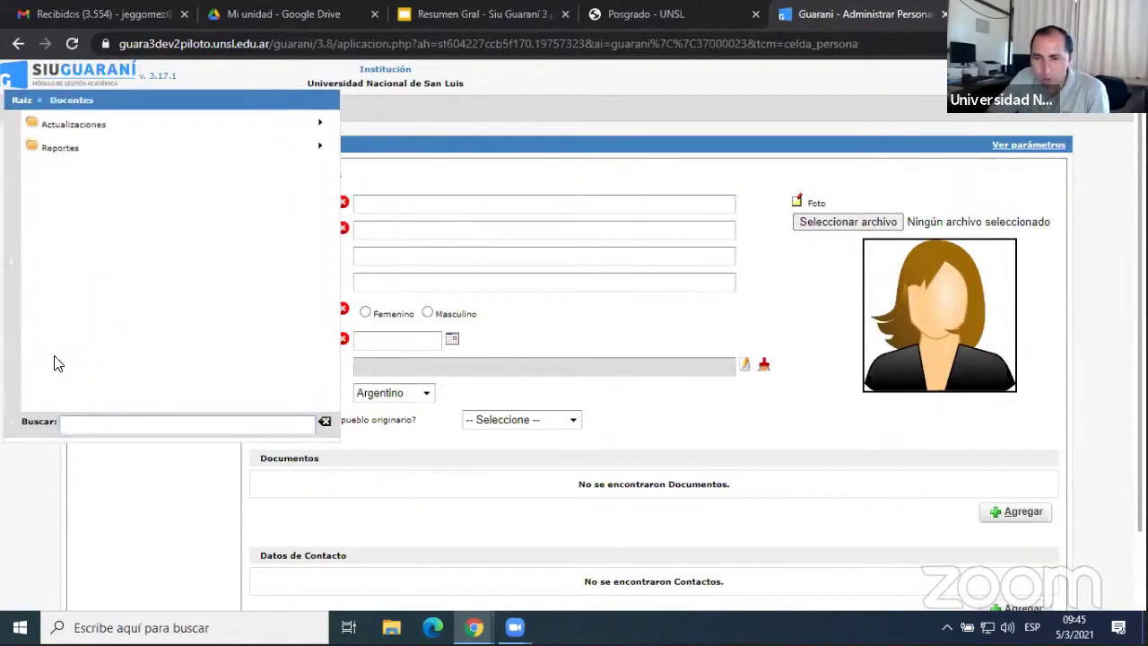
click(56, 130)
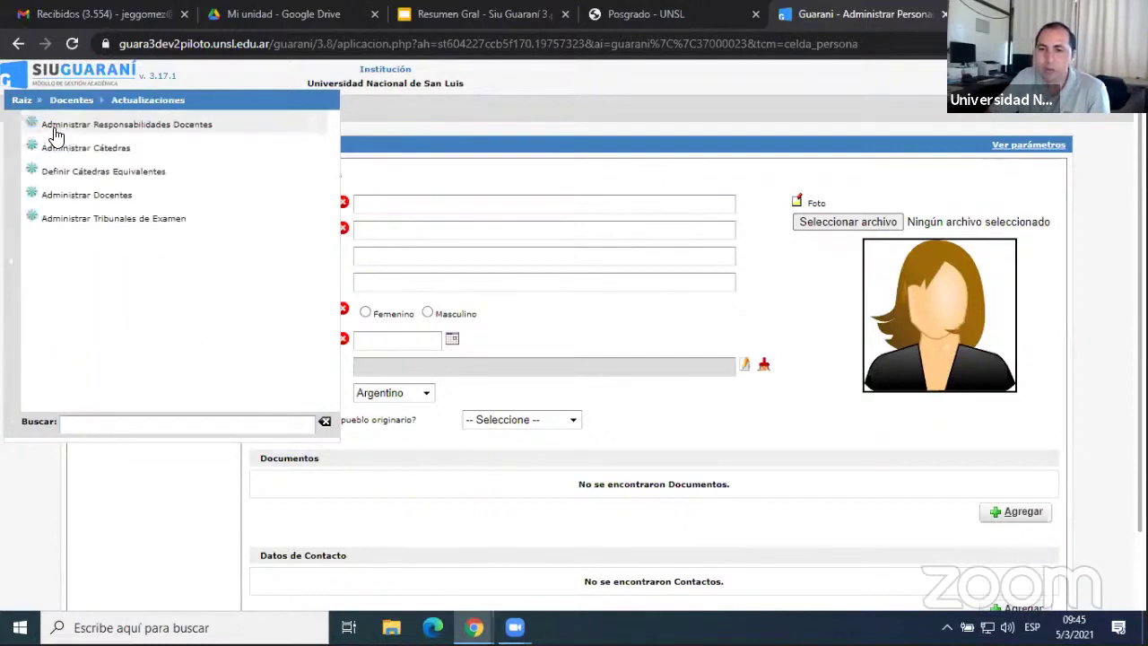
click(73, 195)
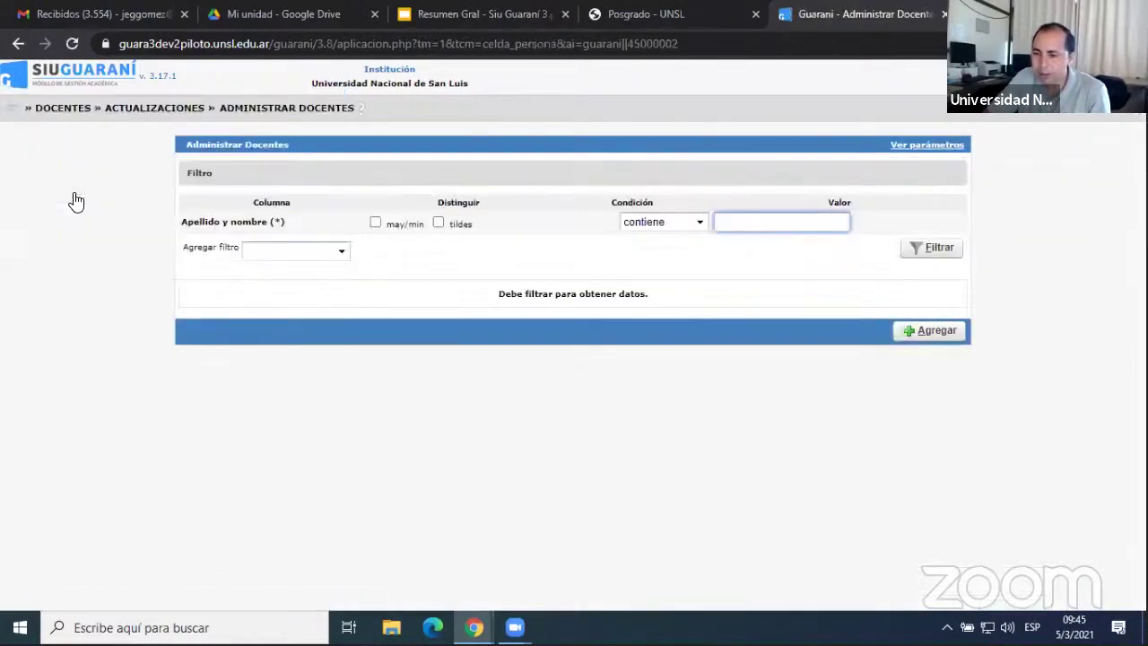
click(933, 337)
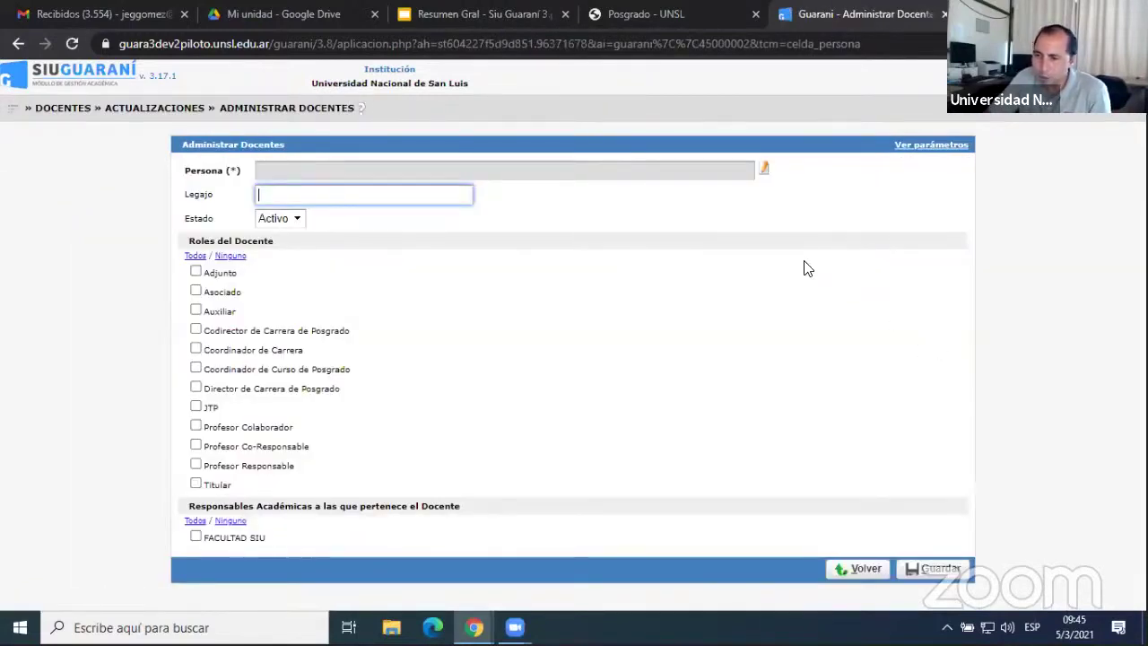
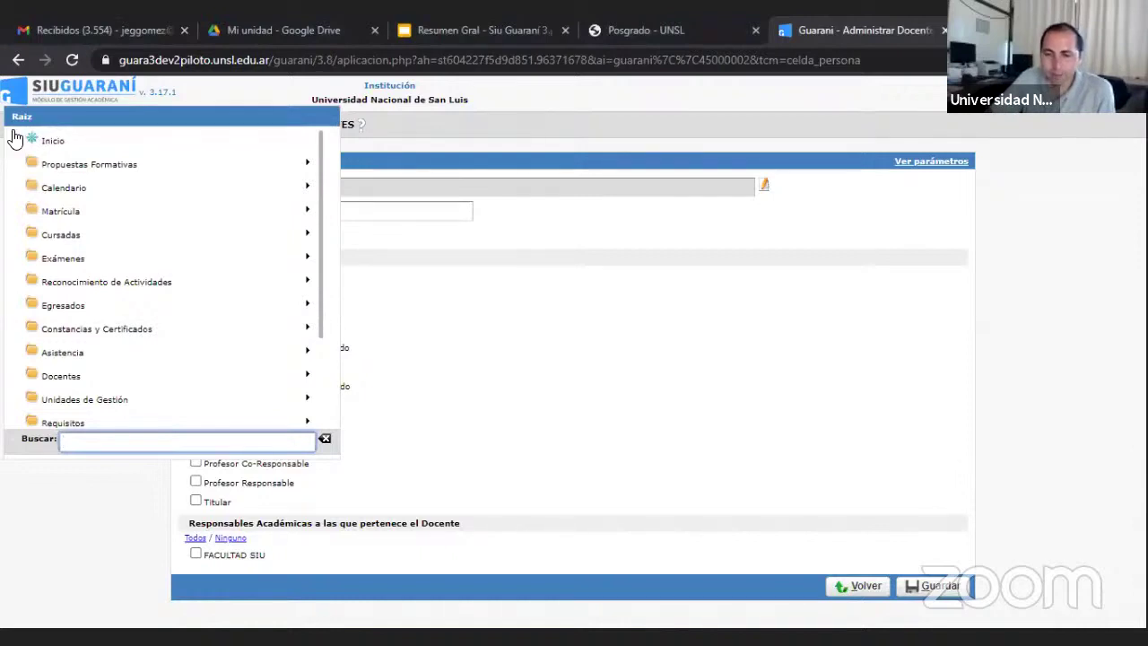
Open Administrar Comisiones within Cursadas and set the filter to academic year 2021 and the Primer Semestre period
click(68, 235)
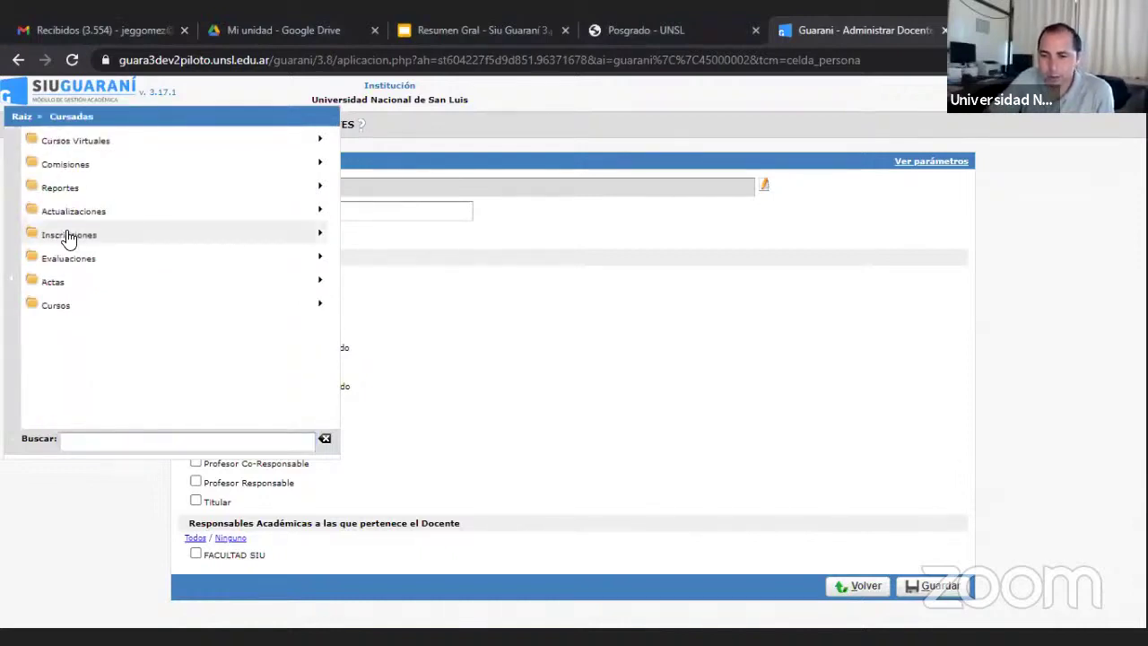
click(74, 169)
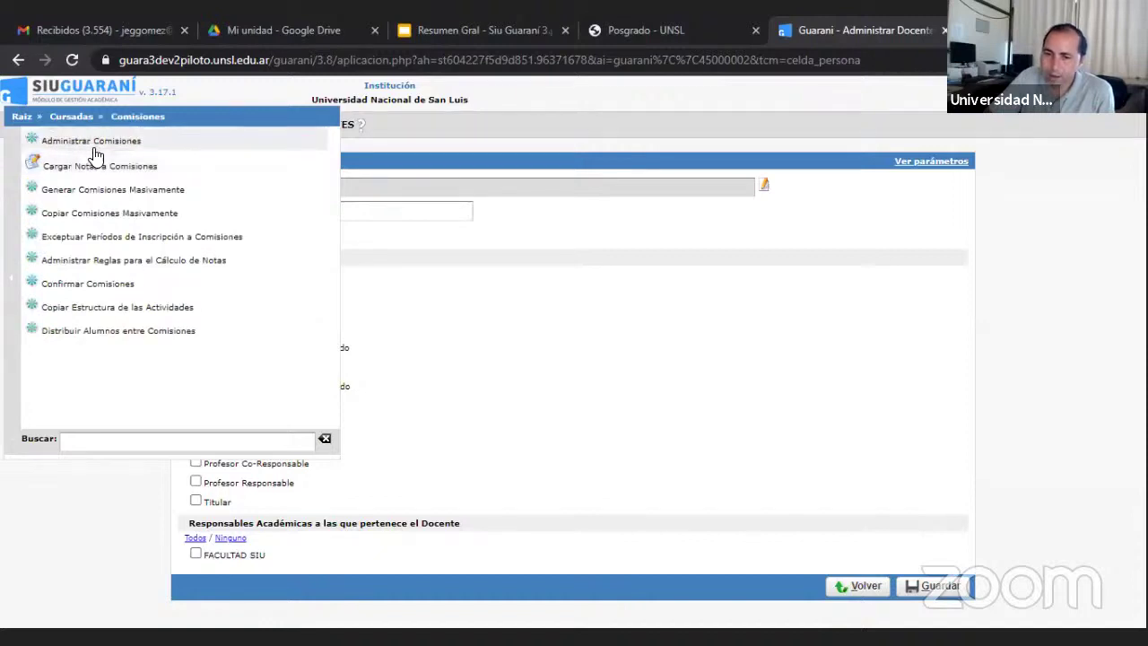
click(111, 146)
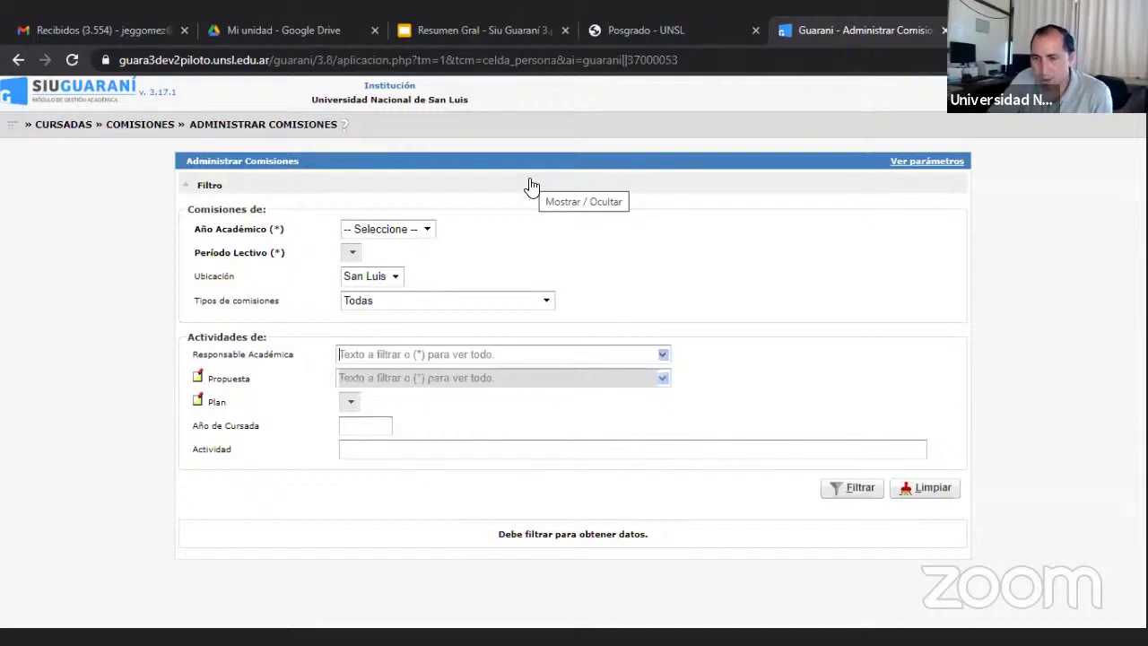
click(428, 231)
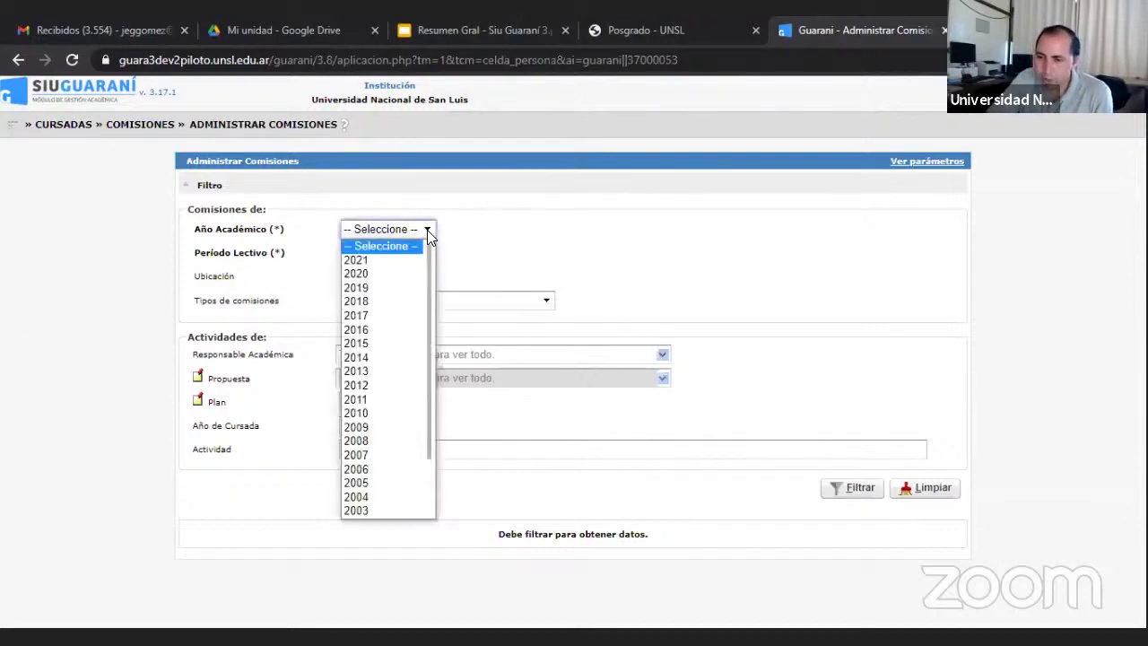
click(371, 262)
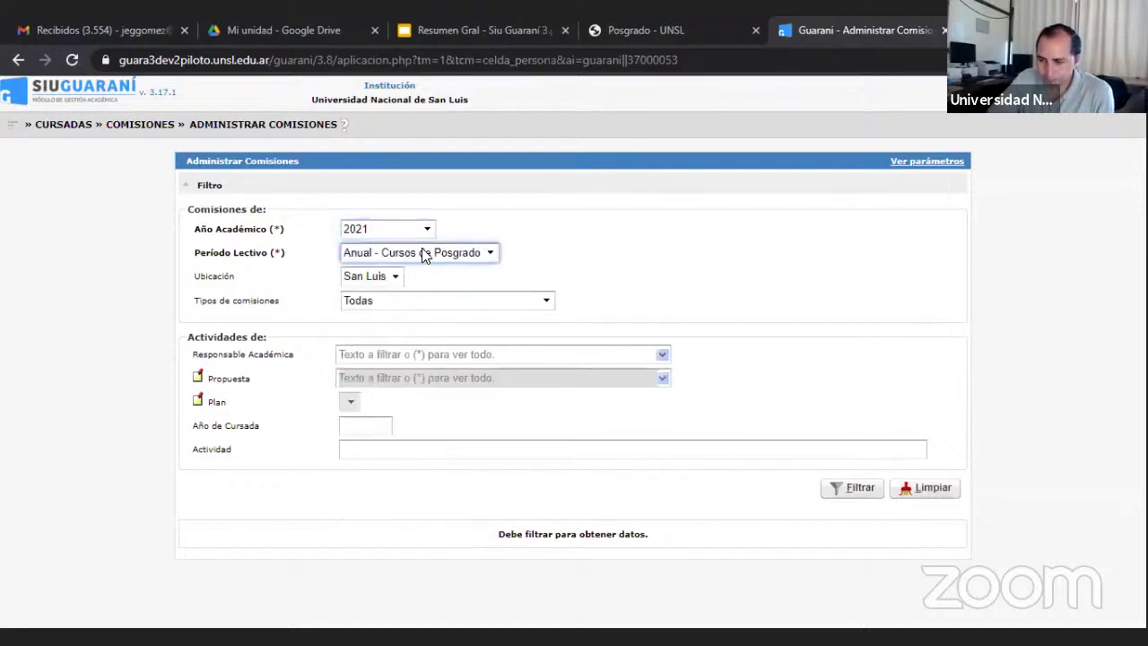
click(489, 254)
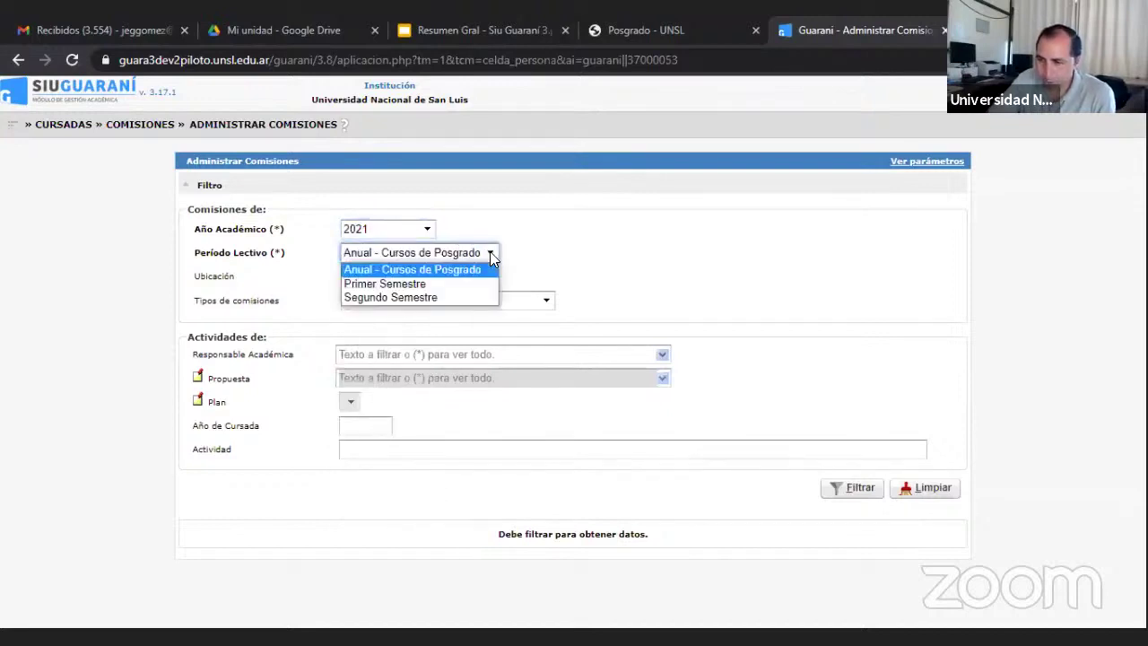
click(413, 284)
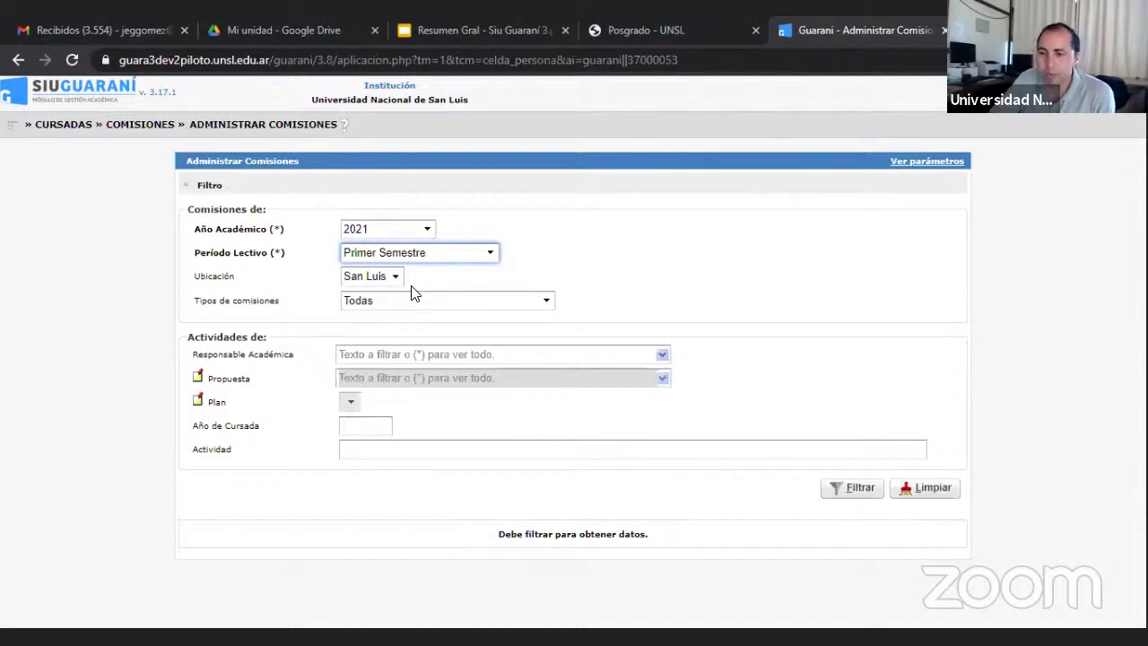
Set the activities filter to FACULTAD SIU, Licenciatura en Ciencias de la Computación and Plan Ord. 32/12
click(407, 354)
text(siu)
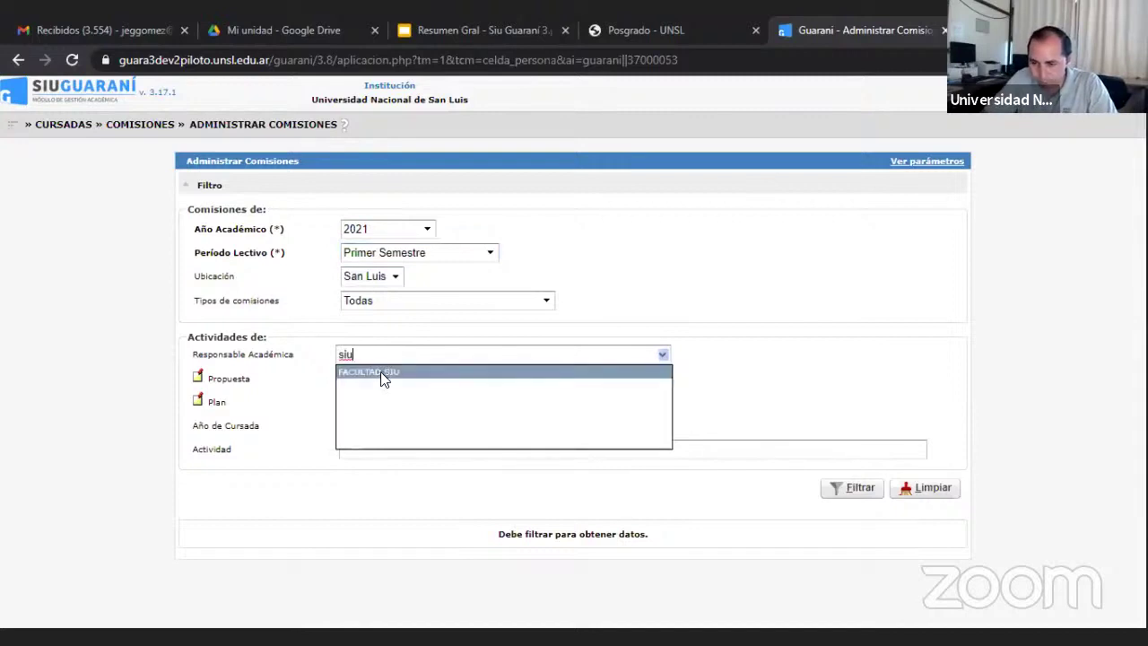
click(383, 373)
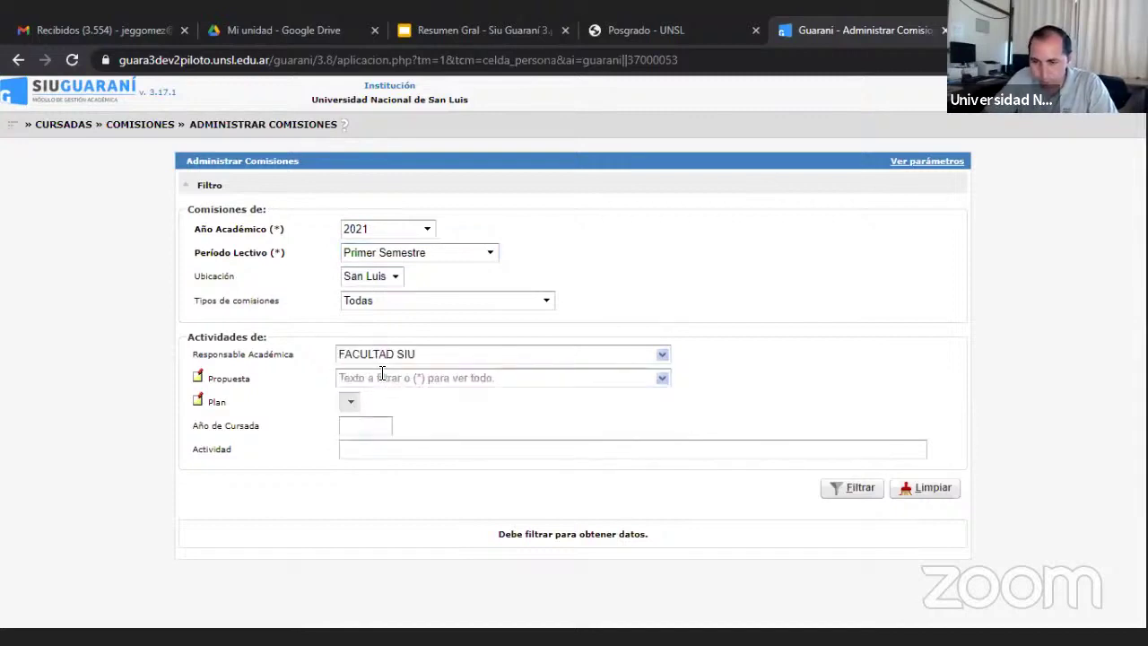
click(384, 377)
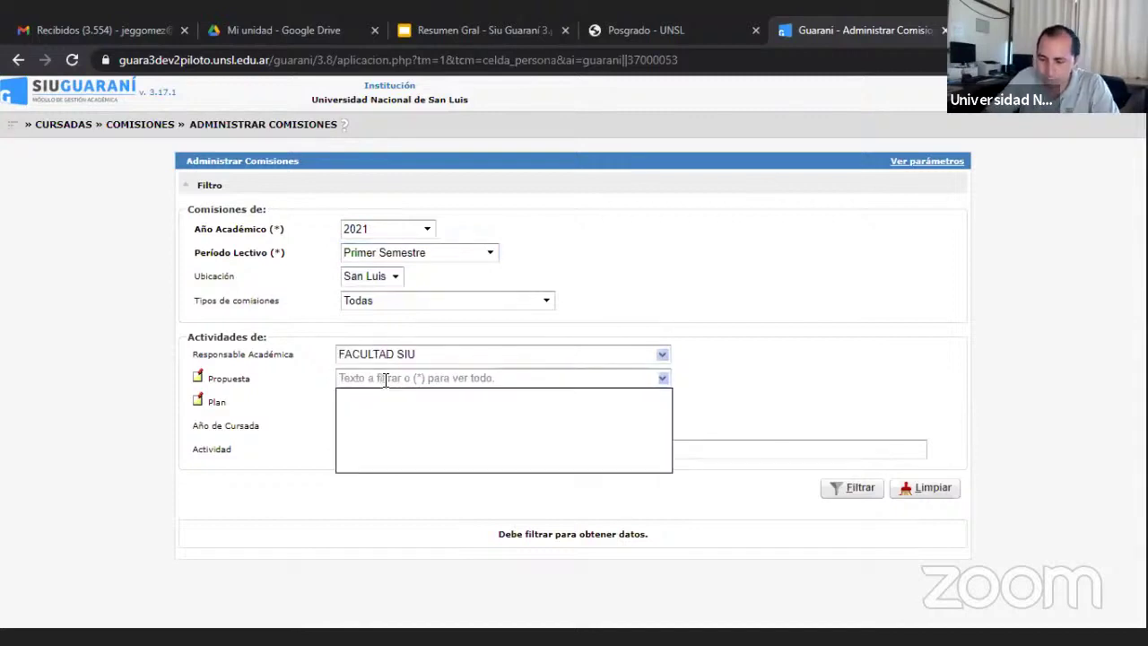
text(com)
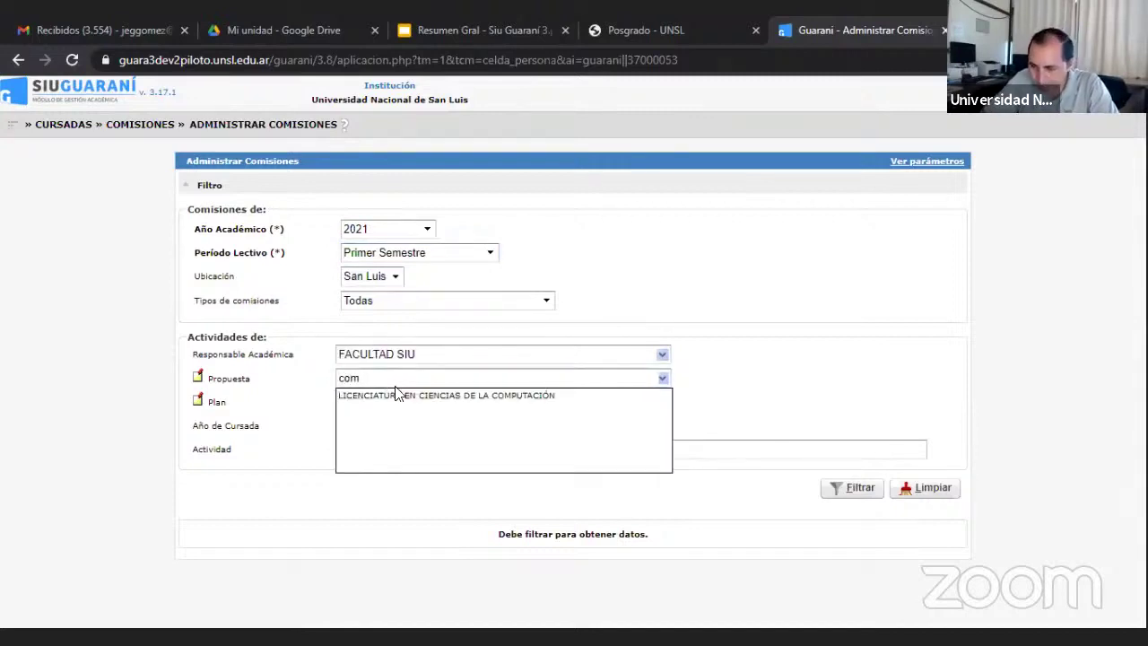
click(400, 391)
click(435, 401)
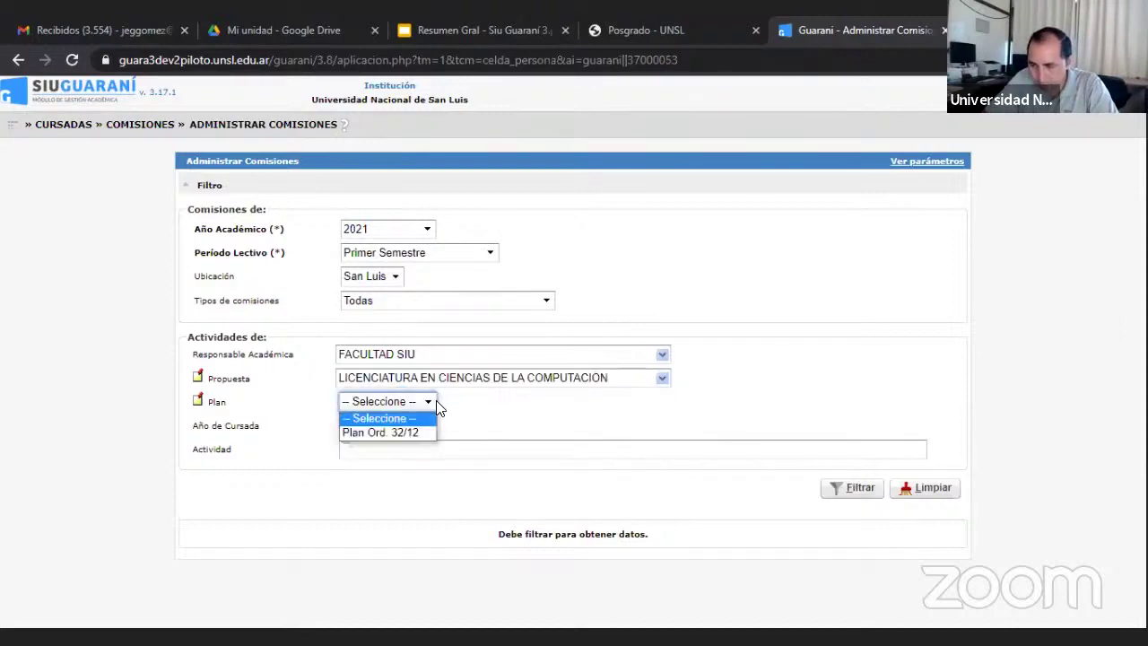
click(398, 432)
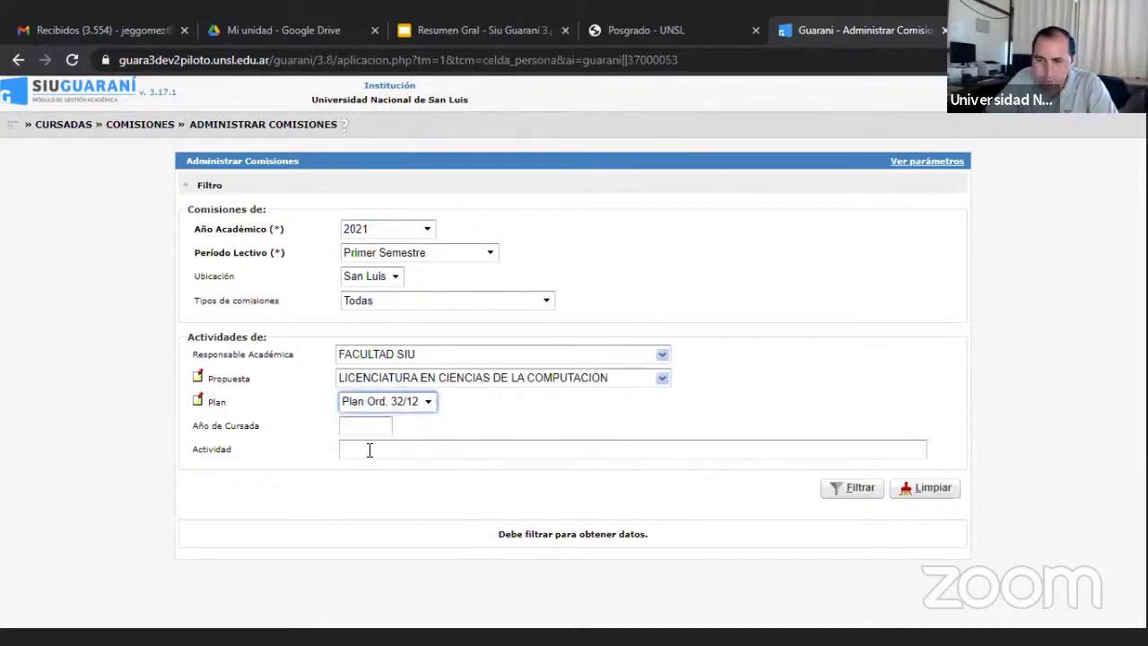
Apply the filter to list the activities and open the CALCULO I section Lic.Cs Computación - A
click(369, 450)
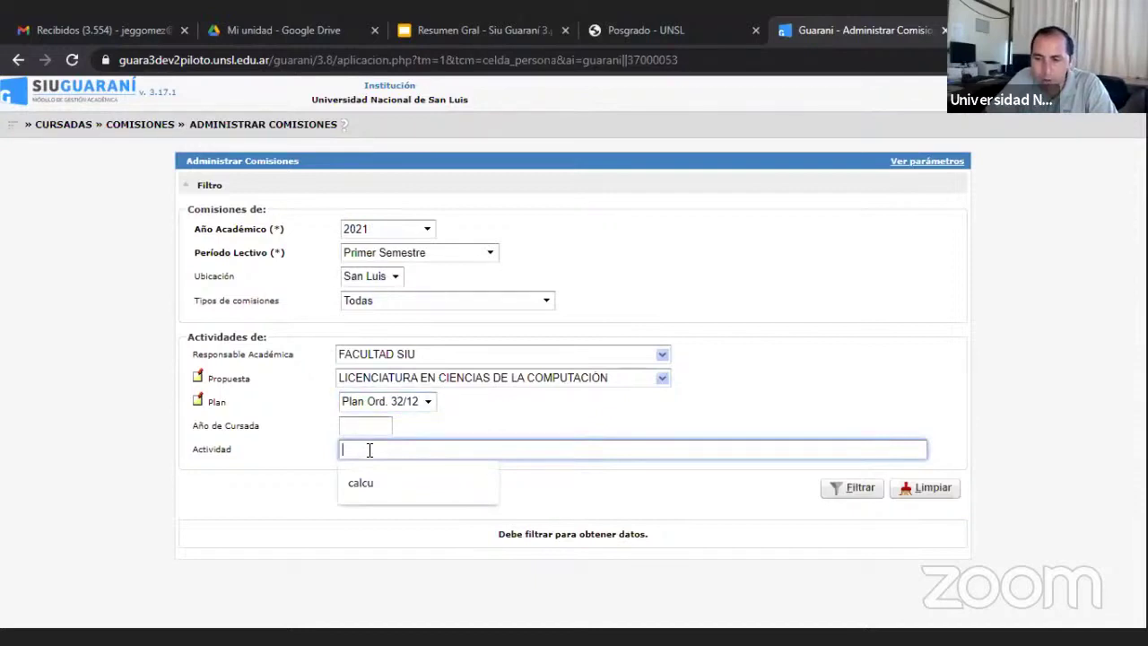
click(848, 491)
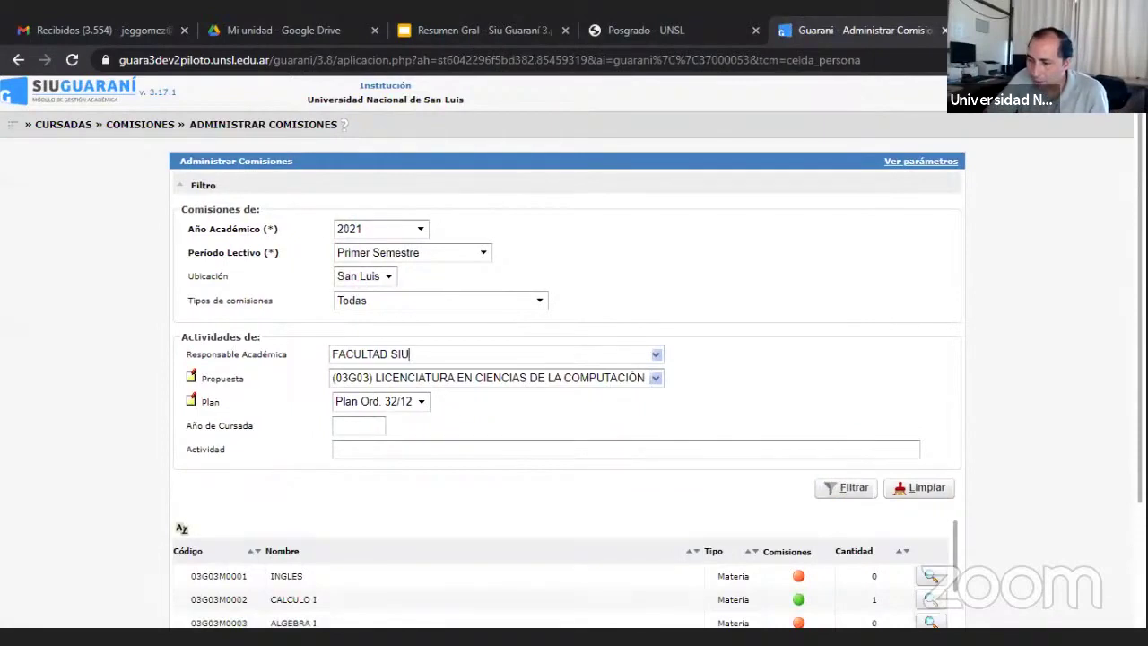
scroll(574, 358, down, 2)
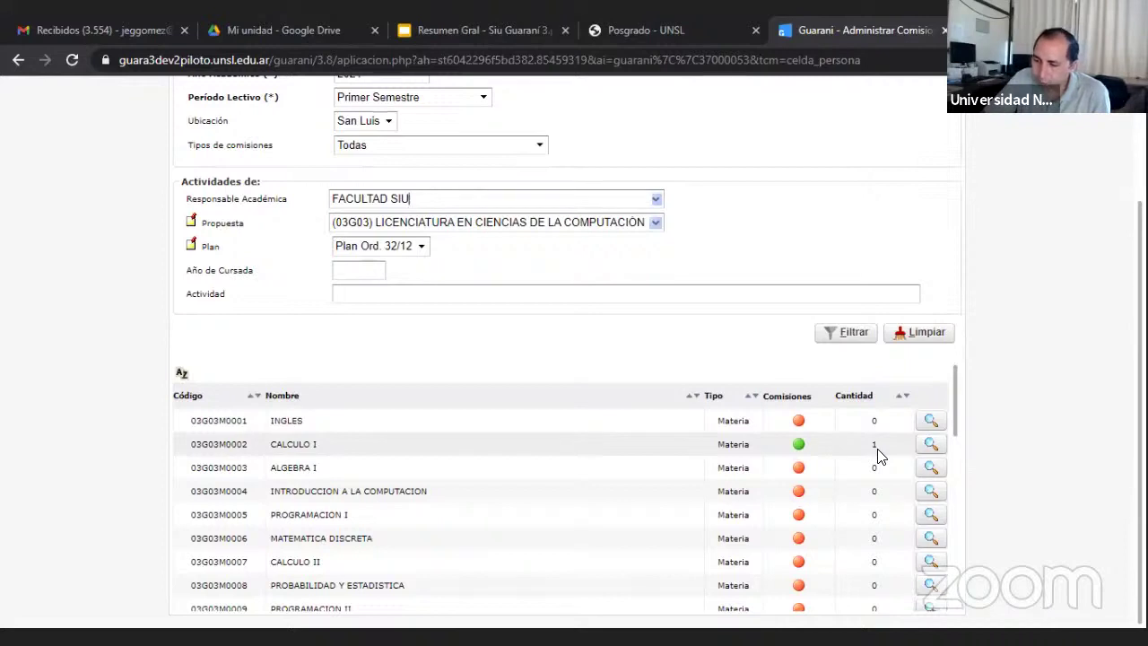
click(931, 445)
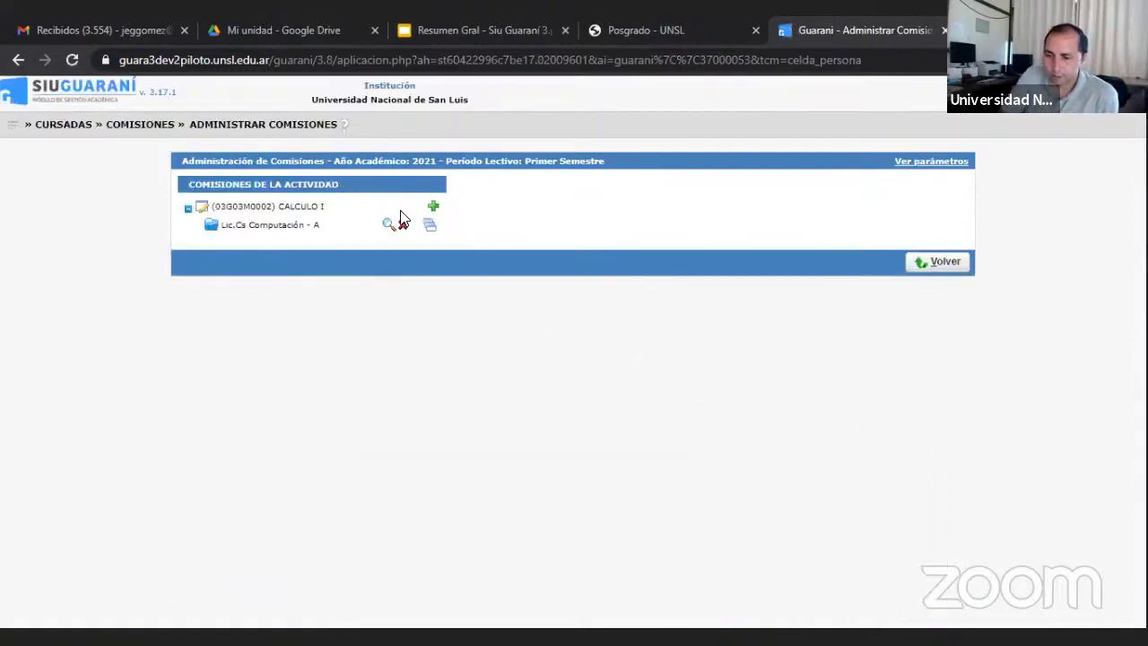
click(387, 228)
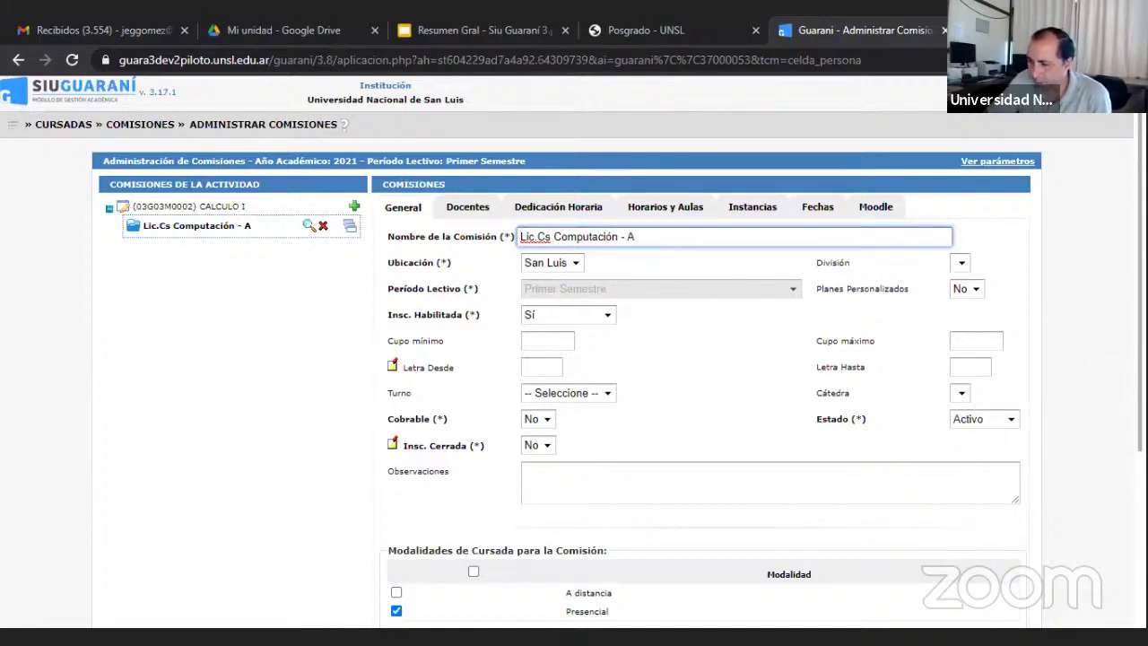
Review the section's general data, including its Estado options, Modalidades de Cursada and the proposals it is enabled for
scroll(1064, 415, down, 2)
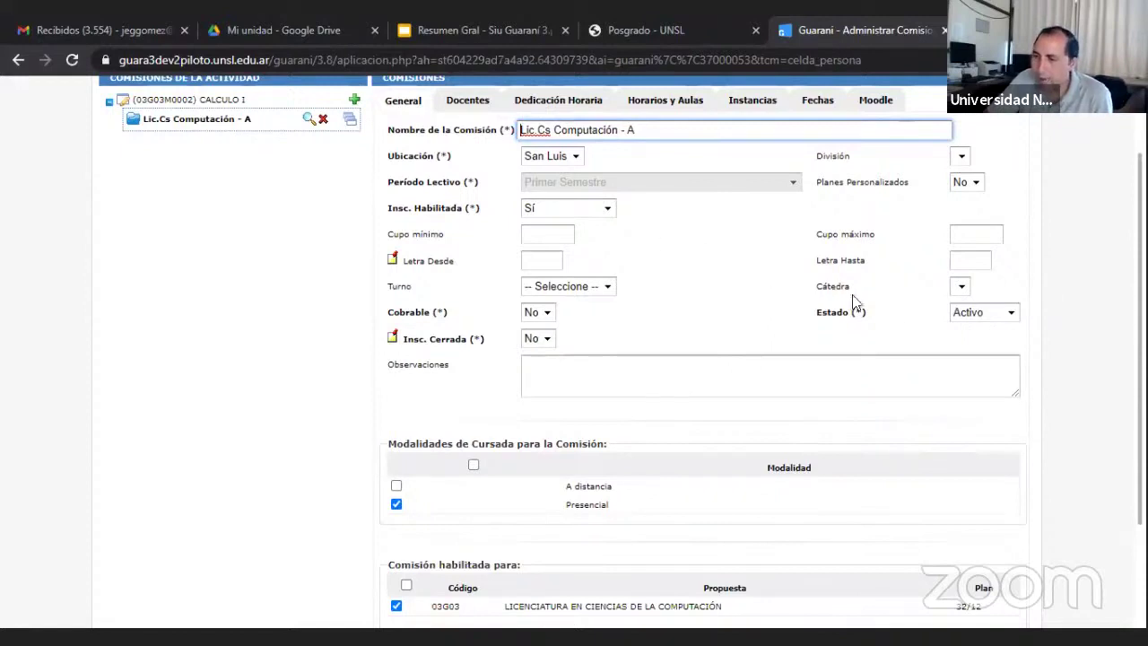
click(1013, 314)
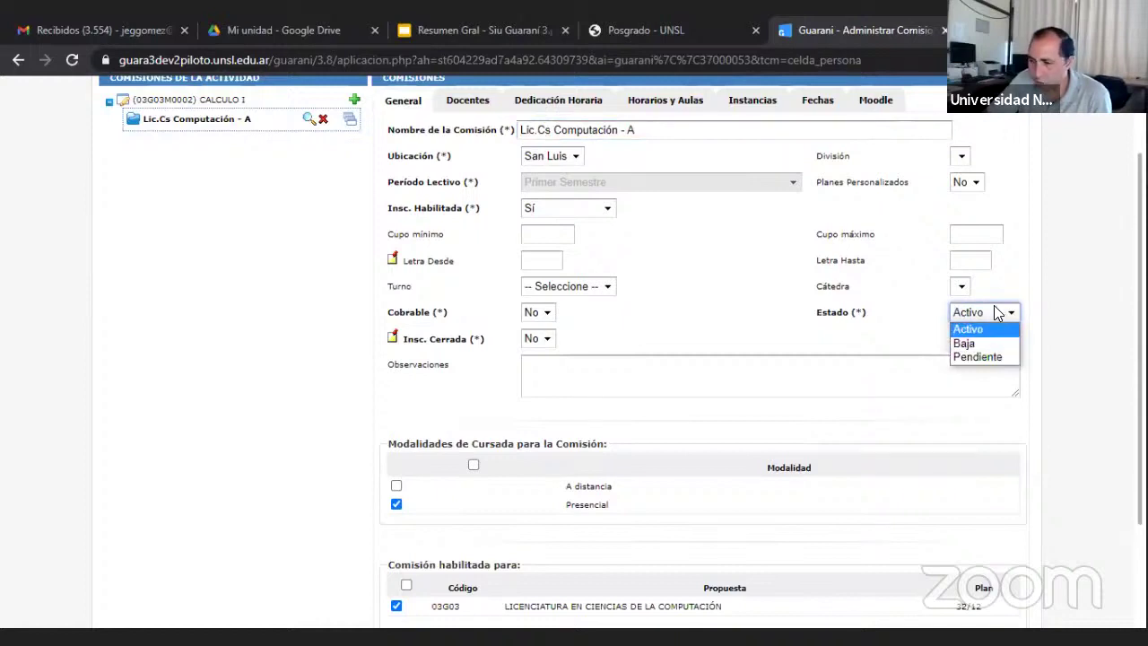
click(998, 311)
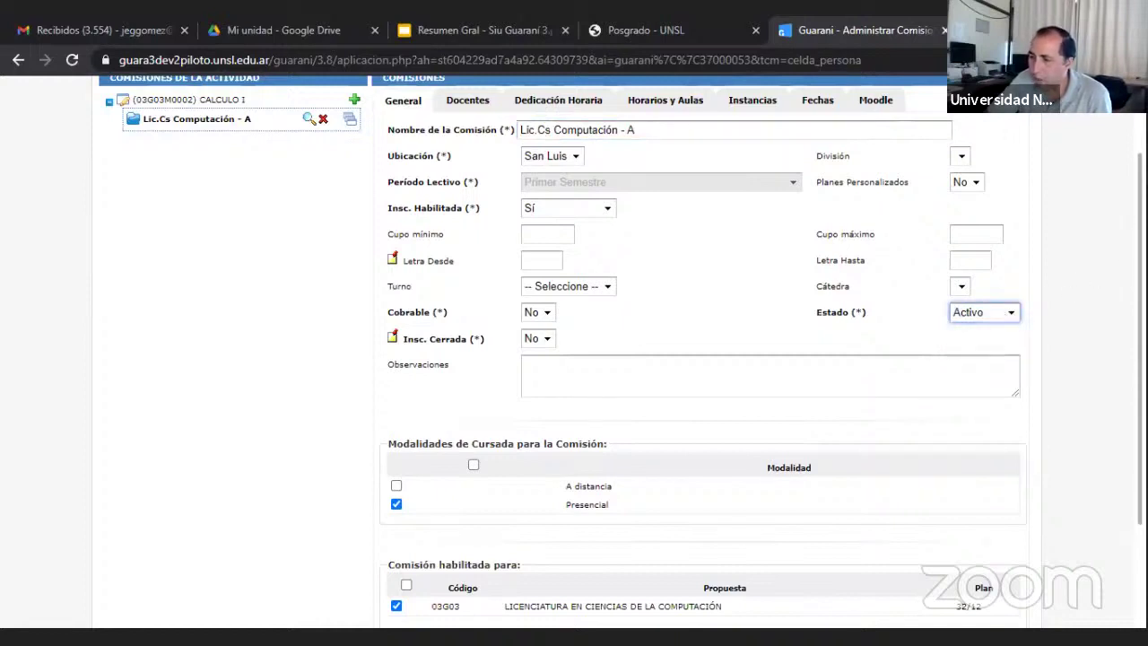
scroll(742, 408, down, 3)
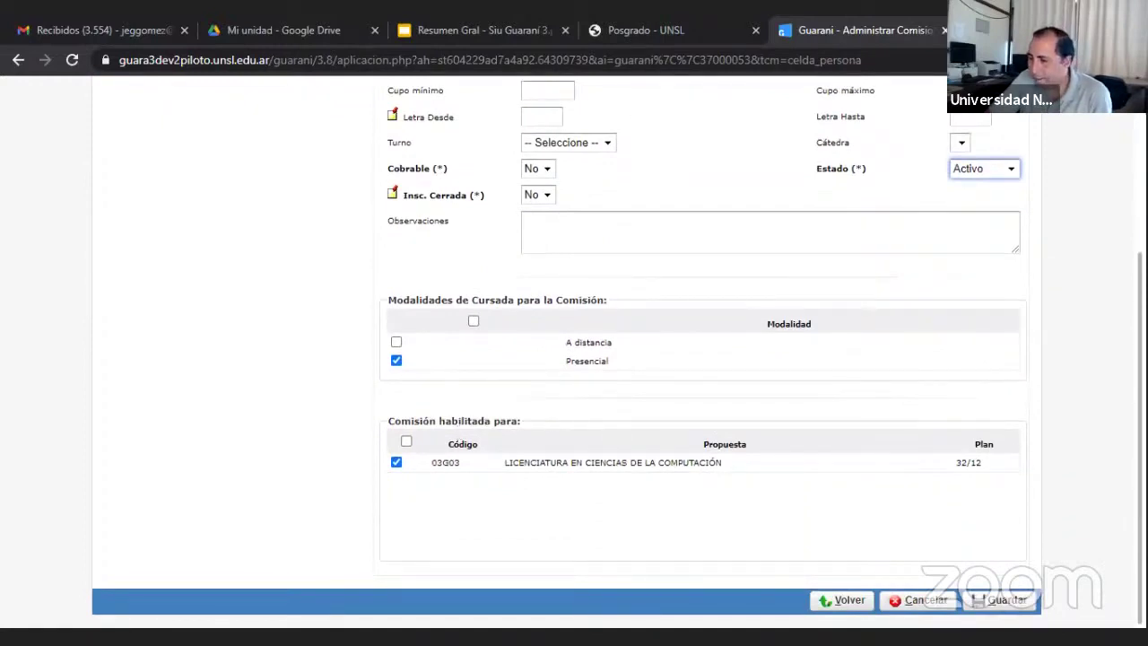
scroll(594, 242, up, 5)
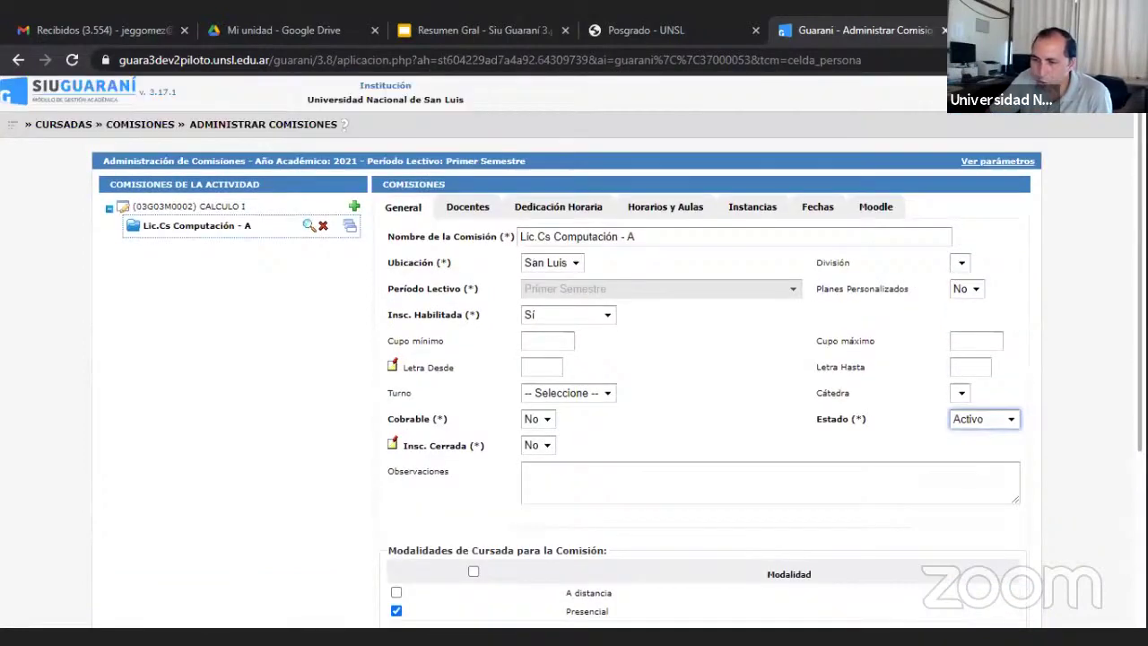
Review the section's Docentes, Instancias and Fechas details, trying the instance selection by switching Regularidad off and back on
click(455, 207)
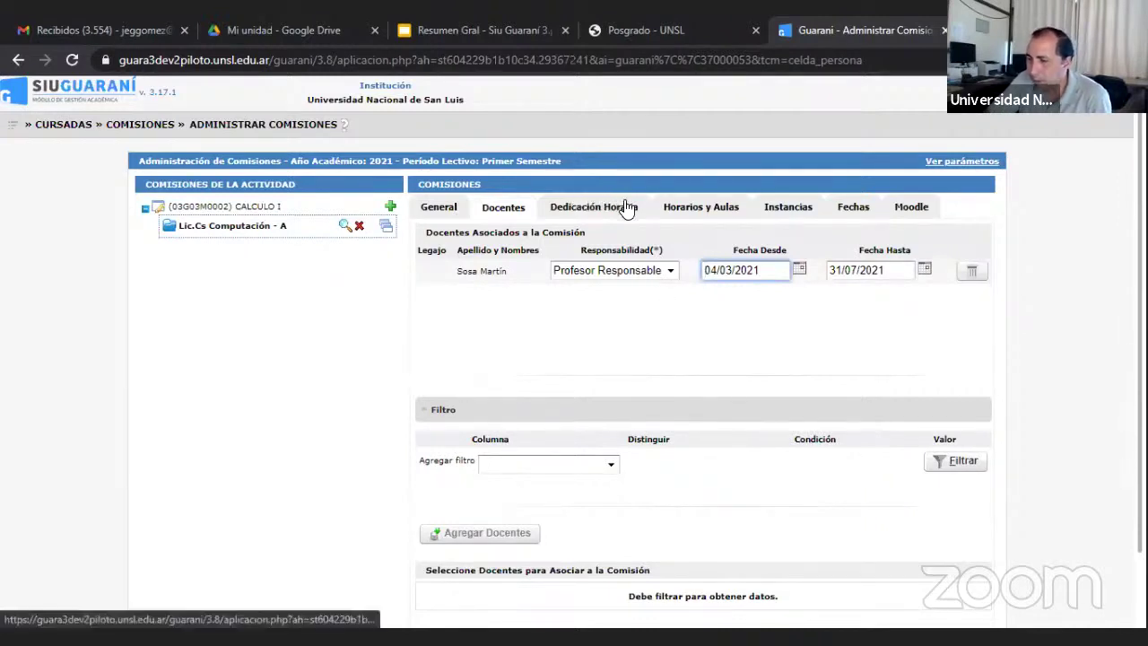
click(796, 208)
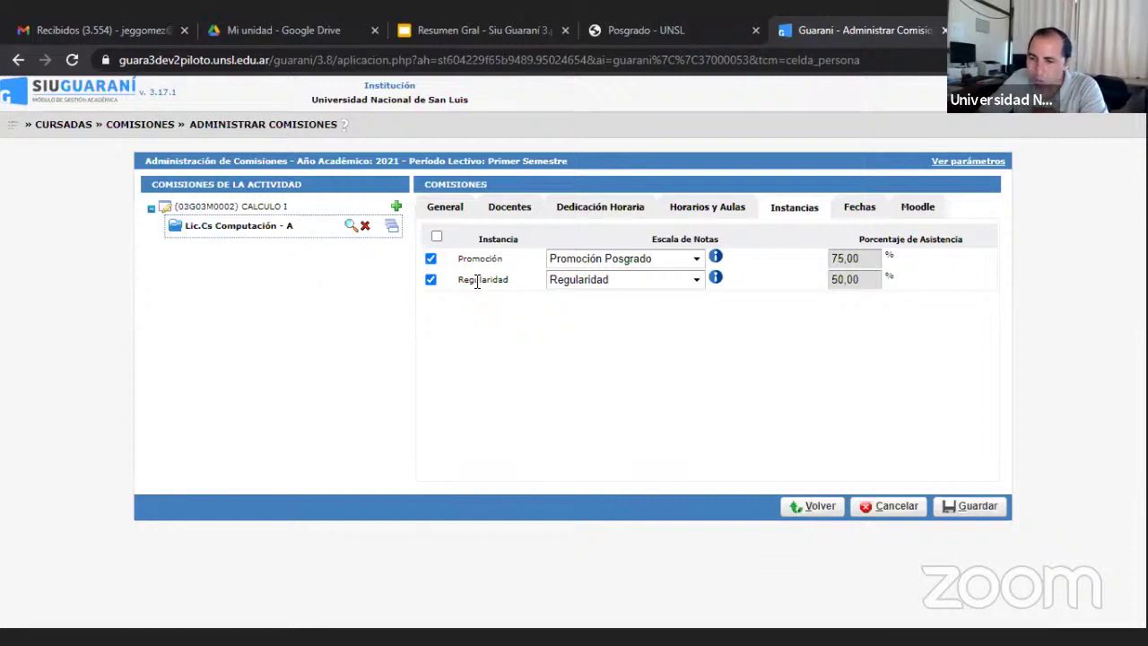
click(430, 279)
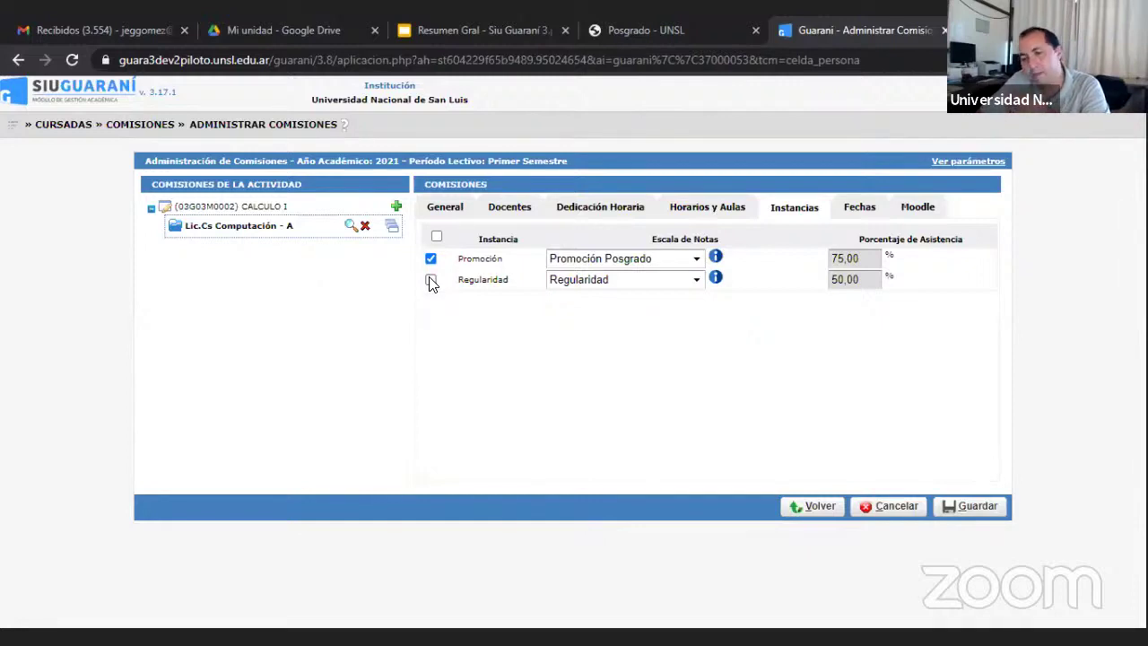
click(430, 279)
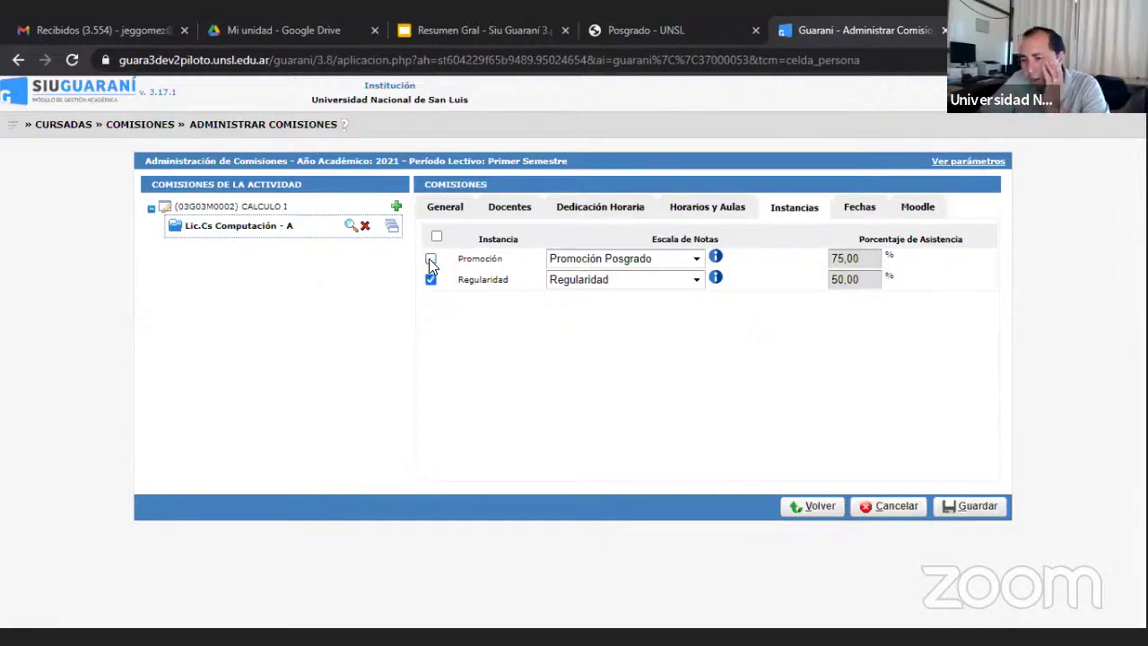
click(858, 208)
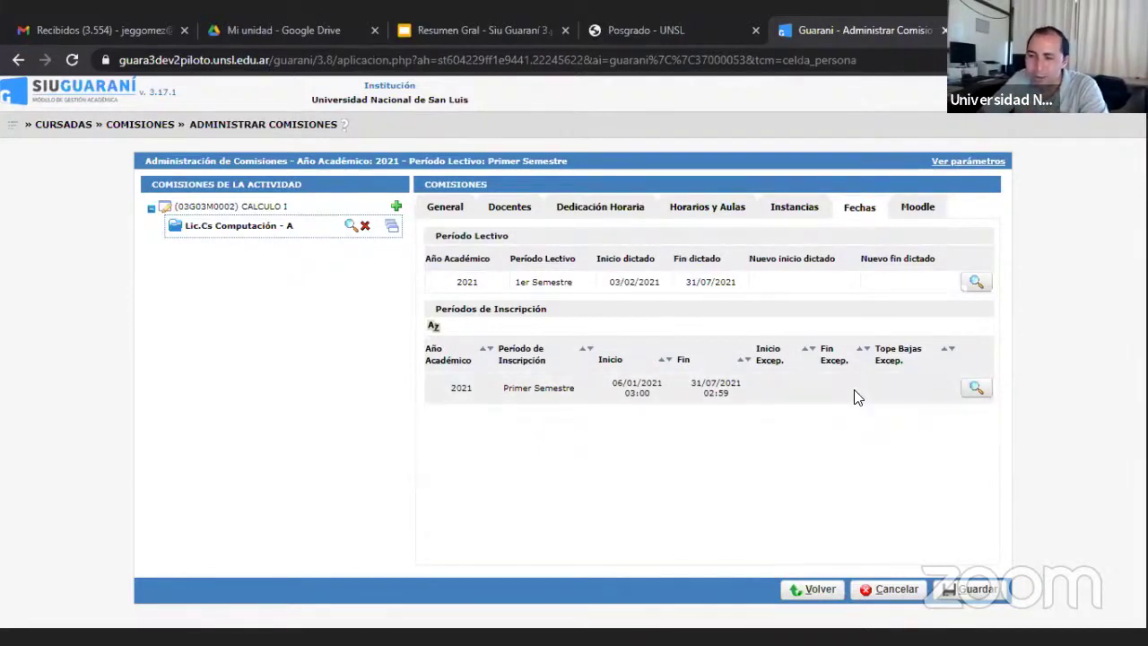
Look through the Comisiones operations within Cursadas and open Inscribir a Cursadas from its Inscripciones group
click(13, 127)
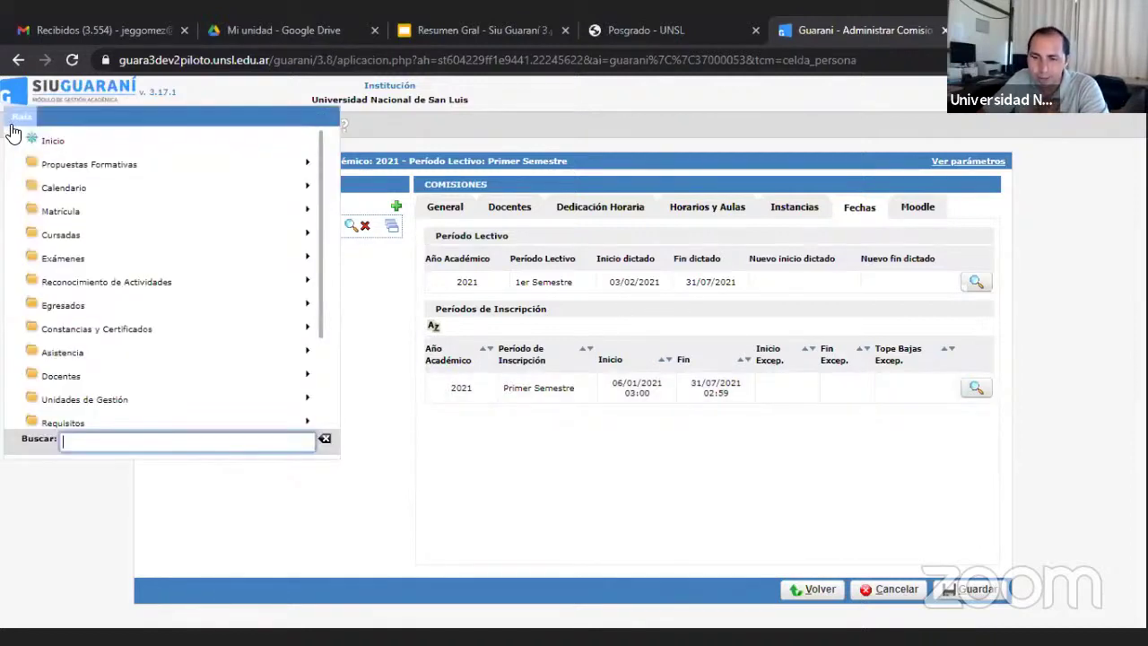
click(56, 234)
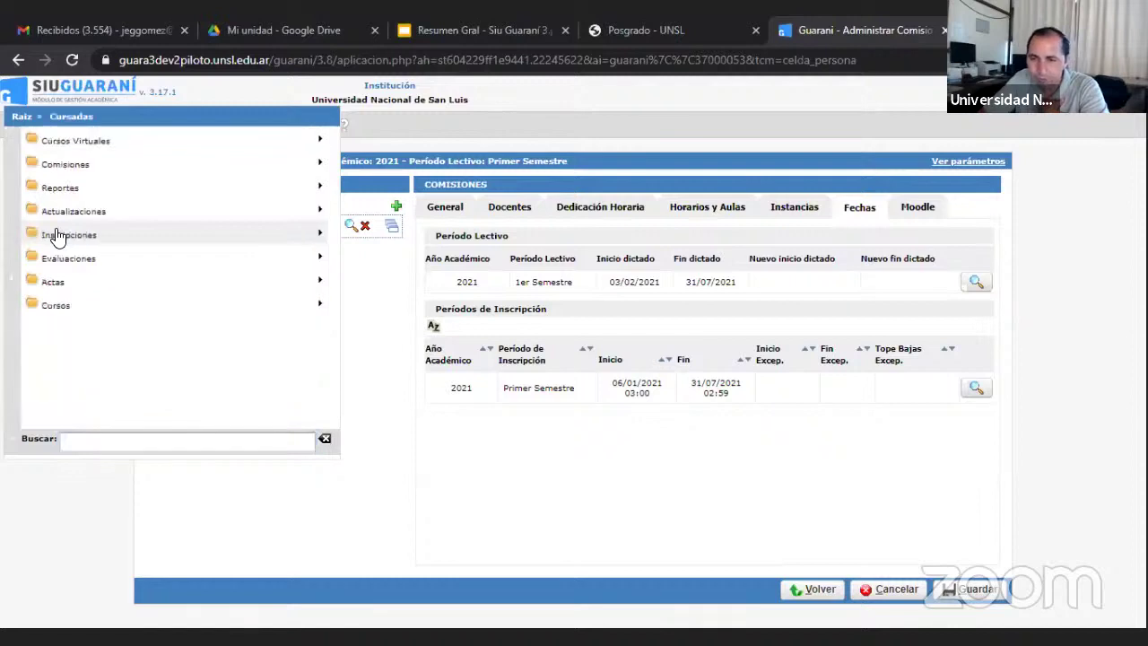
click(102, 171)
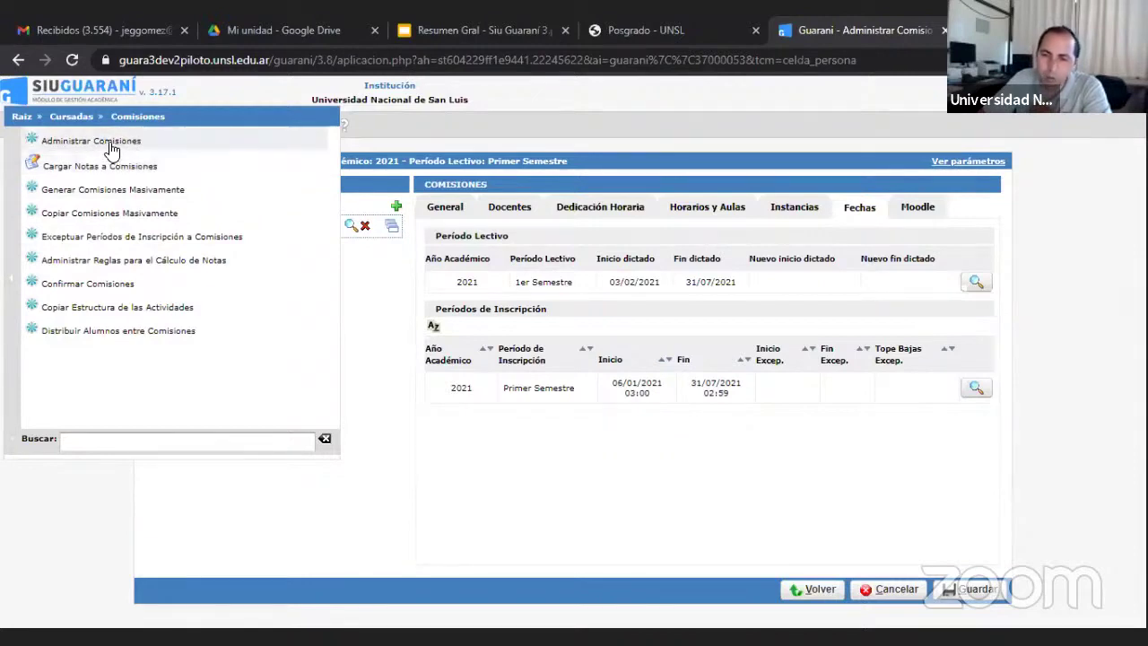
click(67, 119)
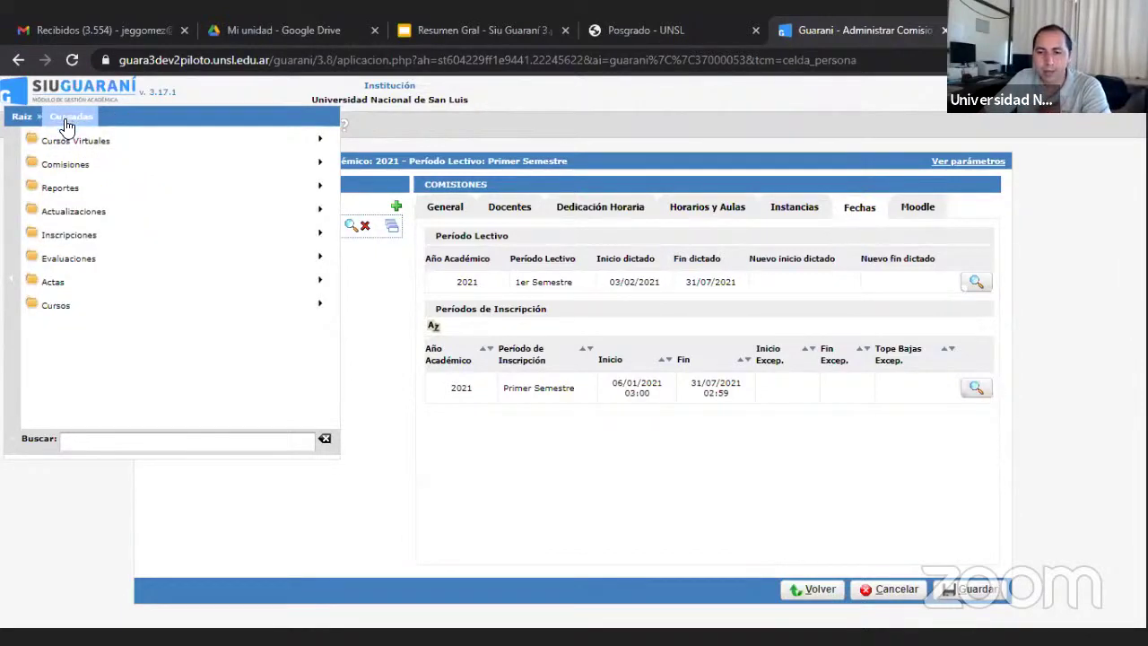
click(54, 237)
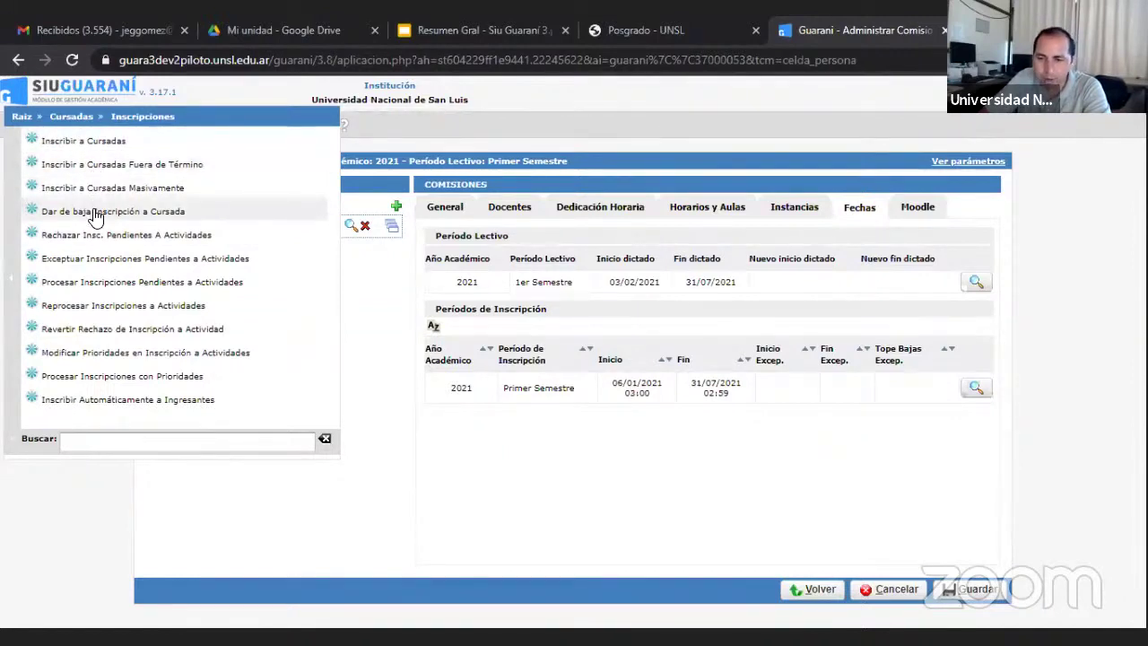
click(81, 143)
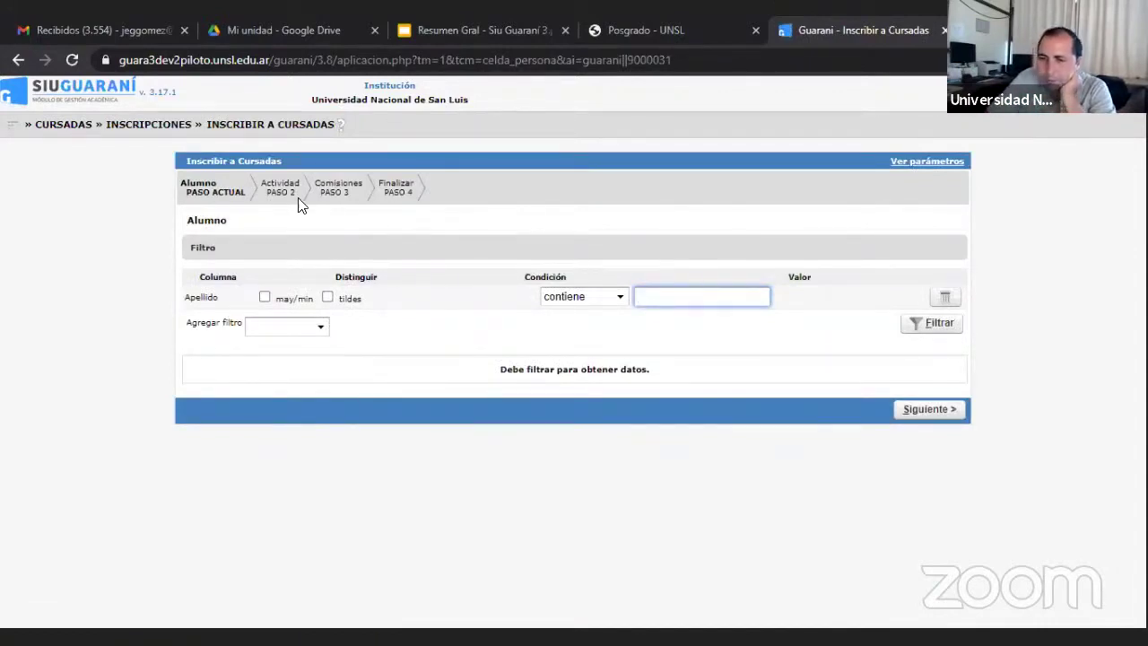
Open the Actas group within Cursadas
click(9, 128)
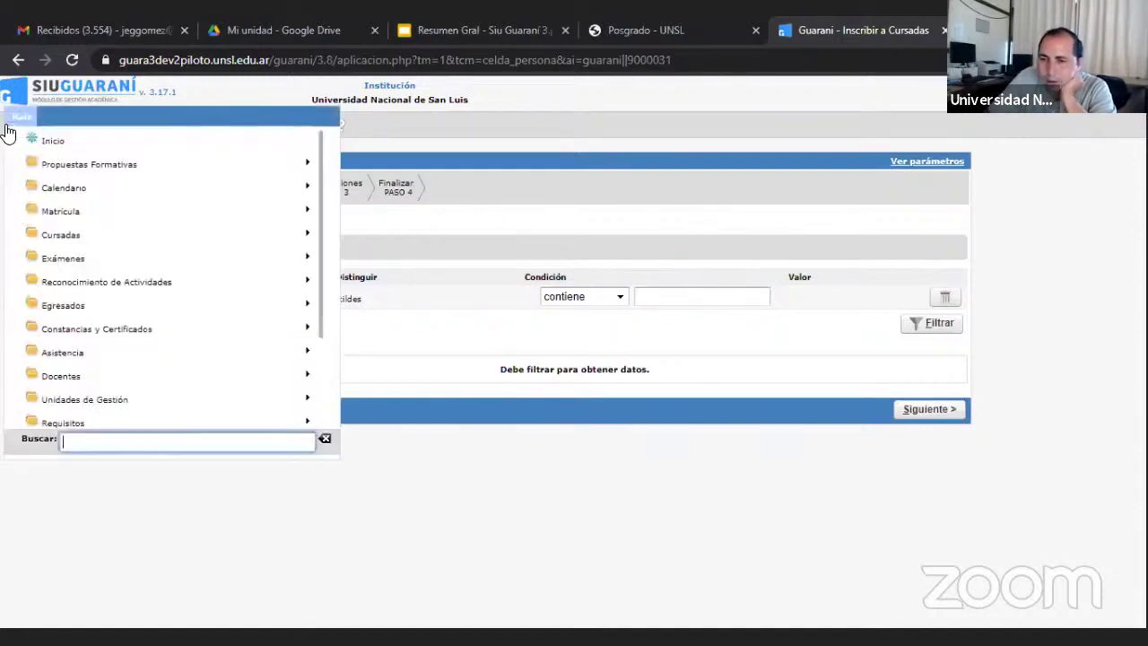
click(65, 231)
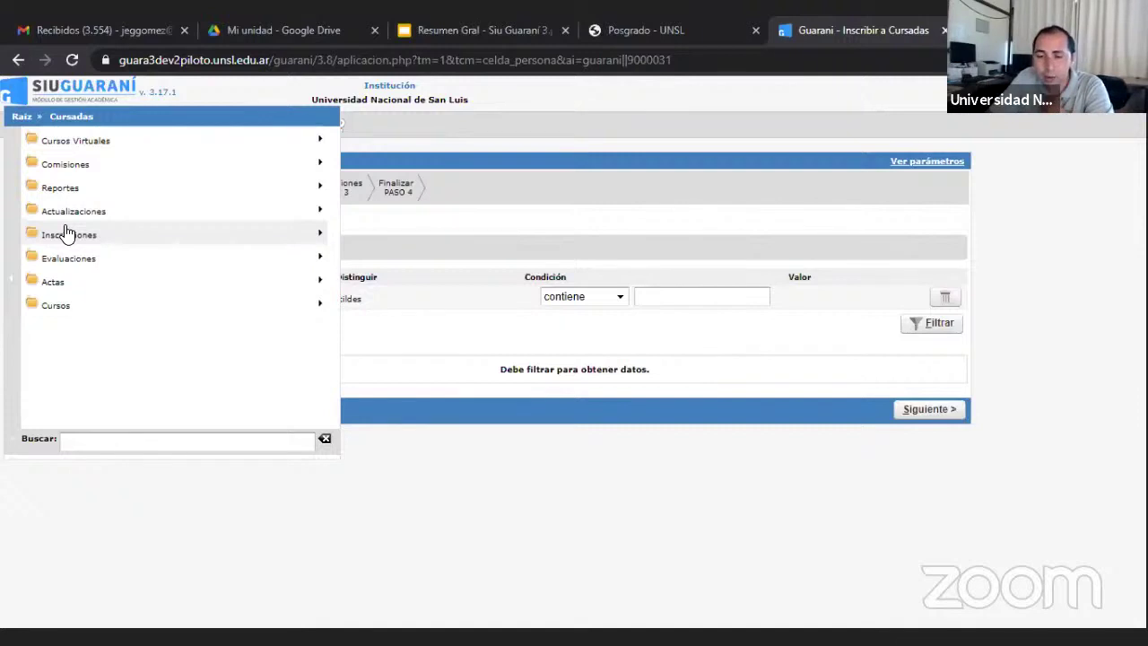
click(54, 282)
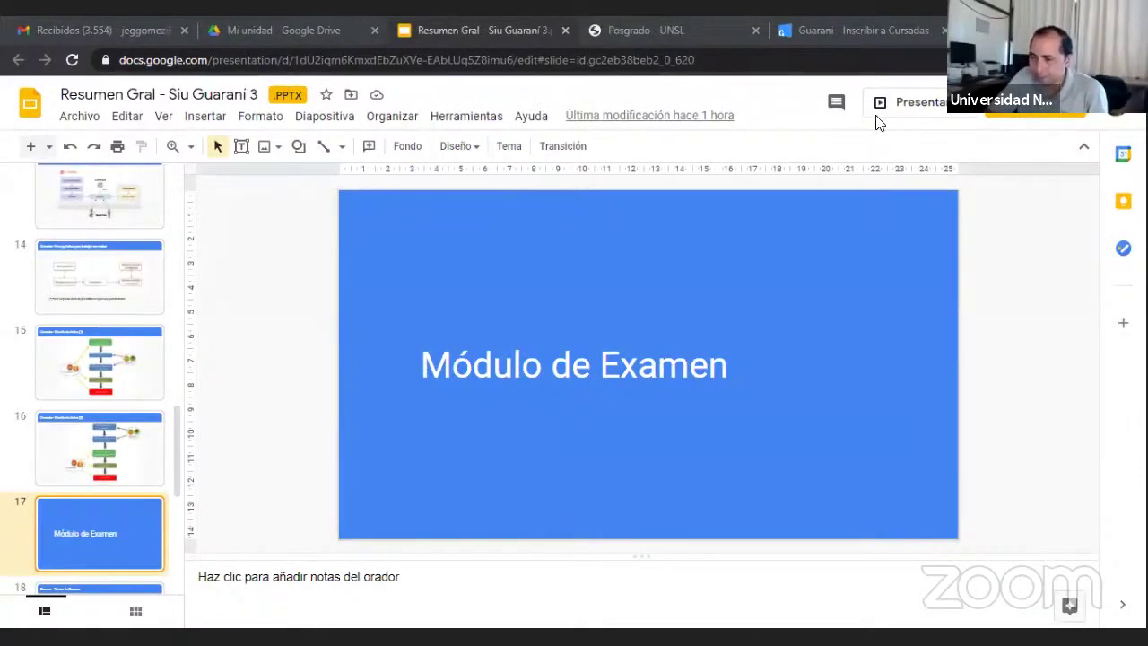
Switch to the Google Slides deck, present it from Módulo de Examen and enable the laser pointer on the Turnos de Examen slide
key(ctrl+F5)
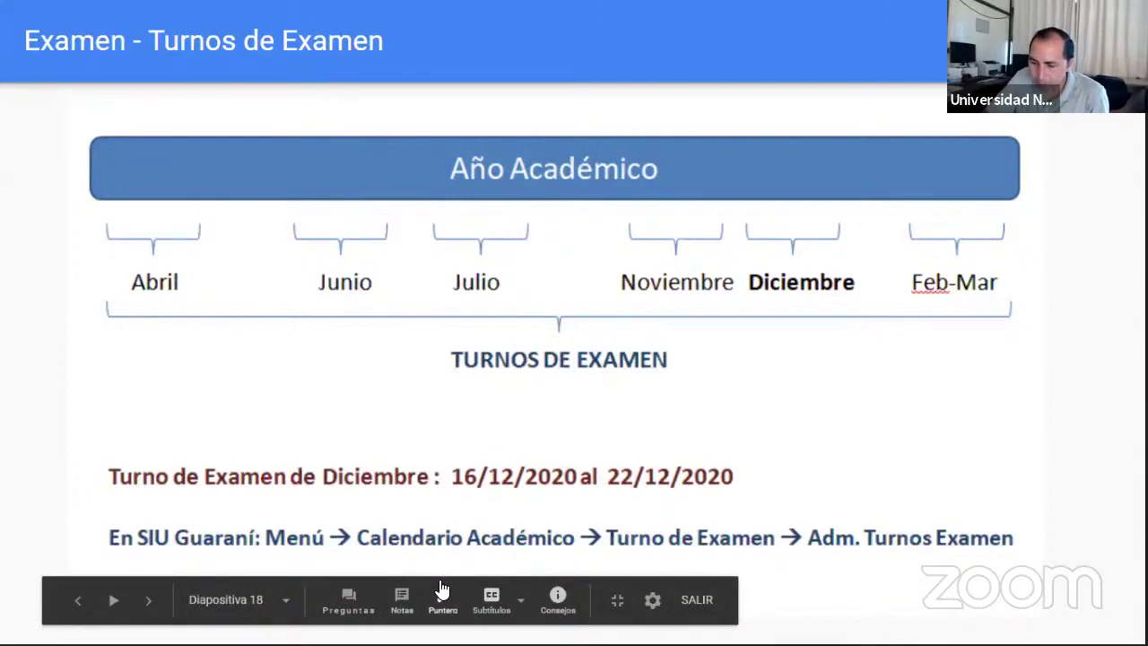
click(442, 589)
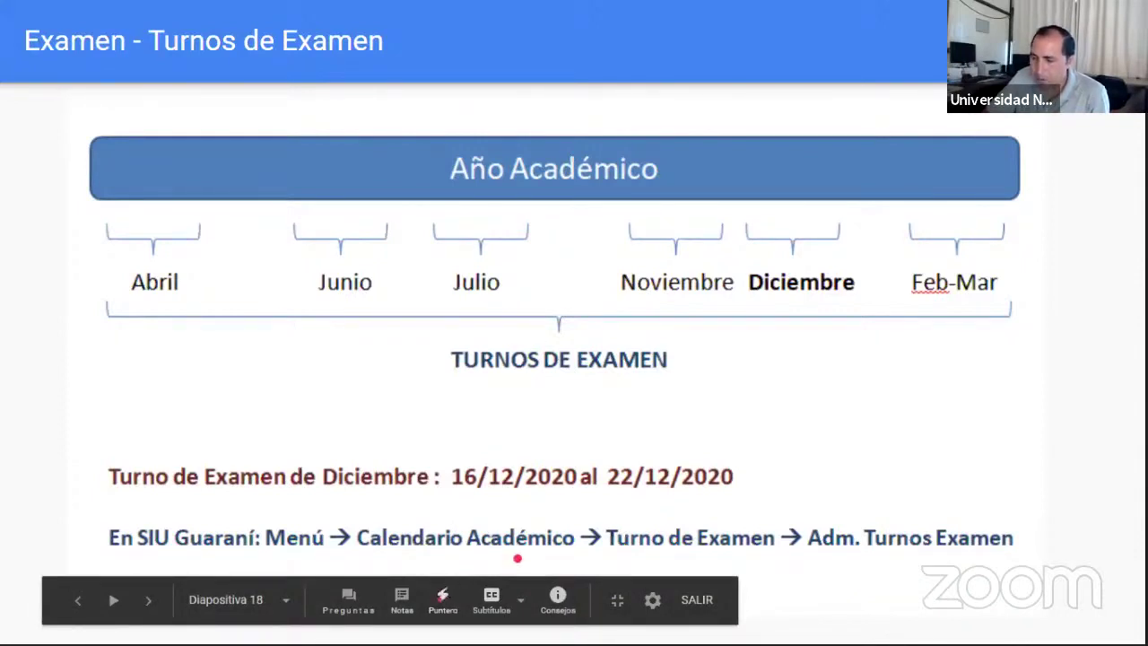
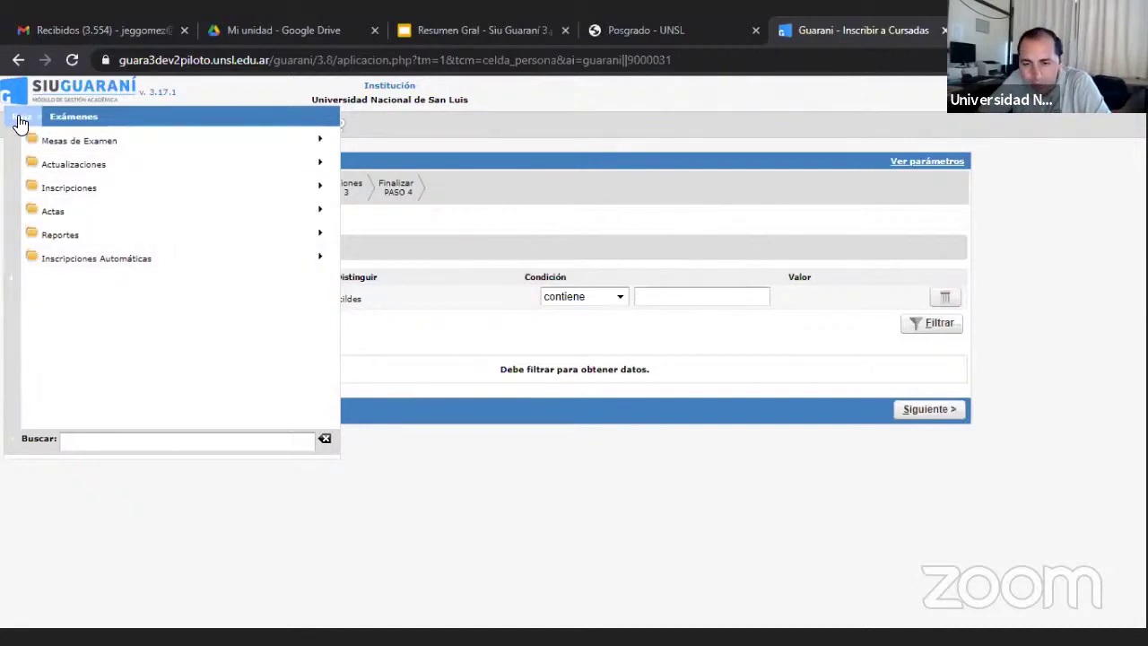
Switch back to SIU Guaraní, open Administrar Turnos de Examen within Calendario and filter by academic year 2021
click(20, 121)
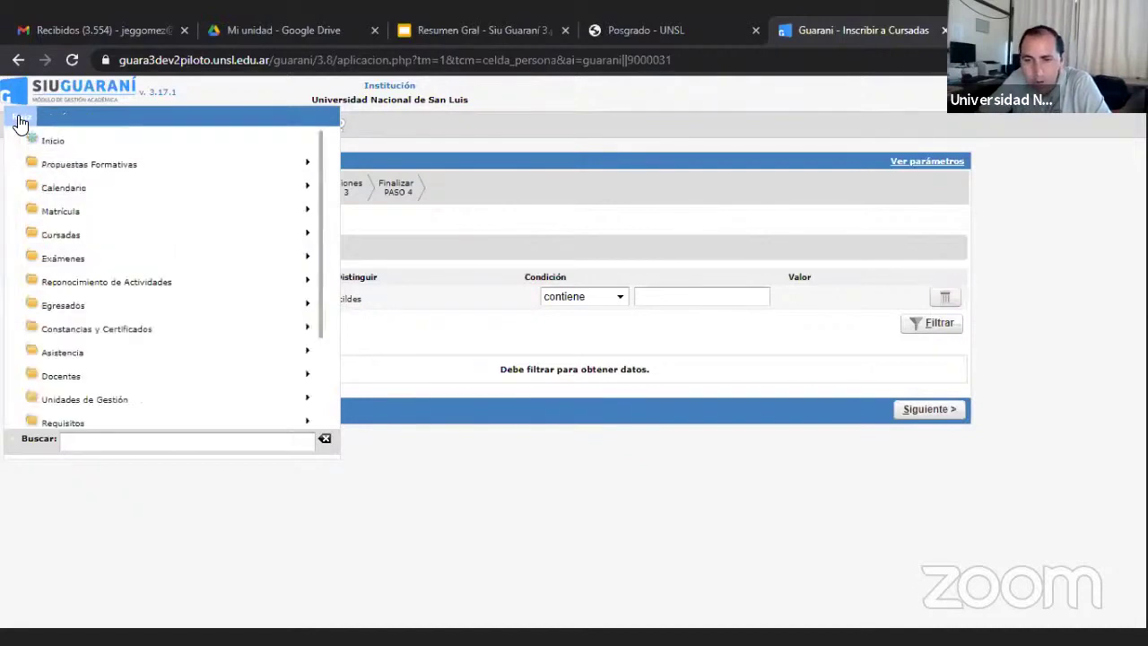
click(57, 188)
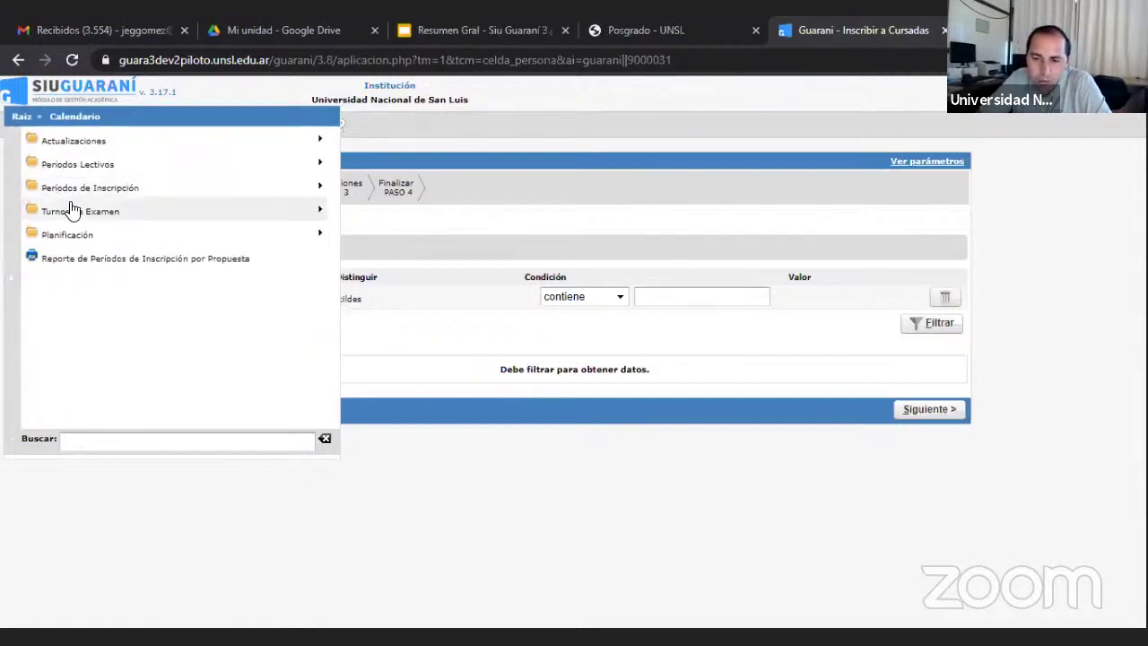
click(72, 210)
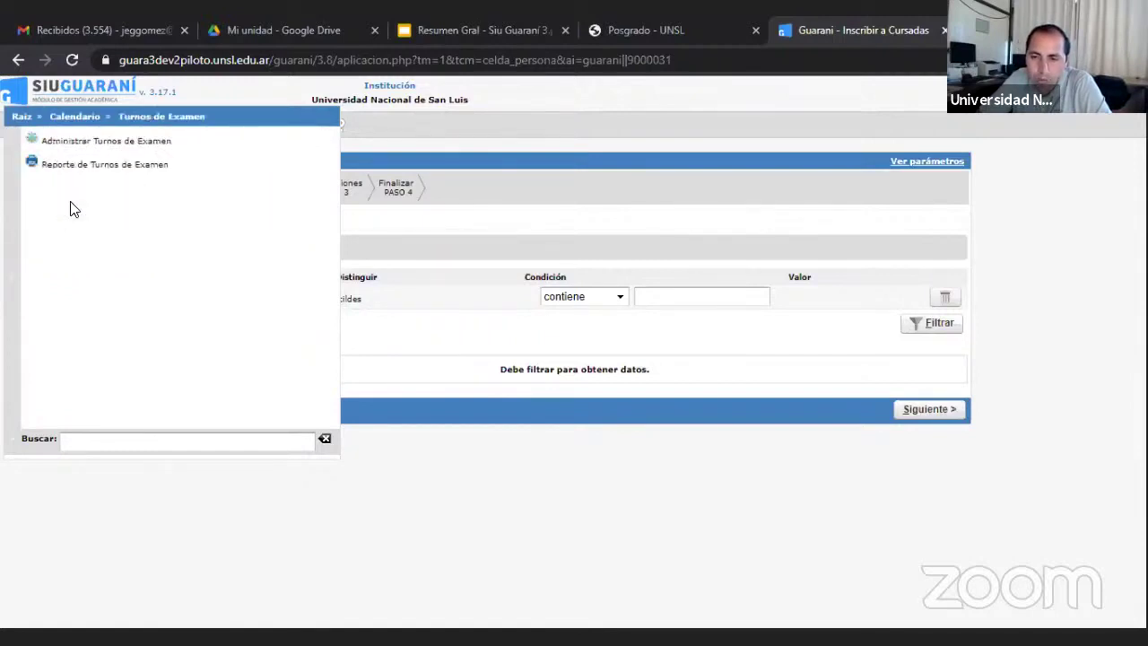
click(105, 143)
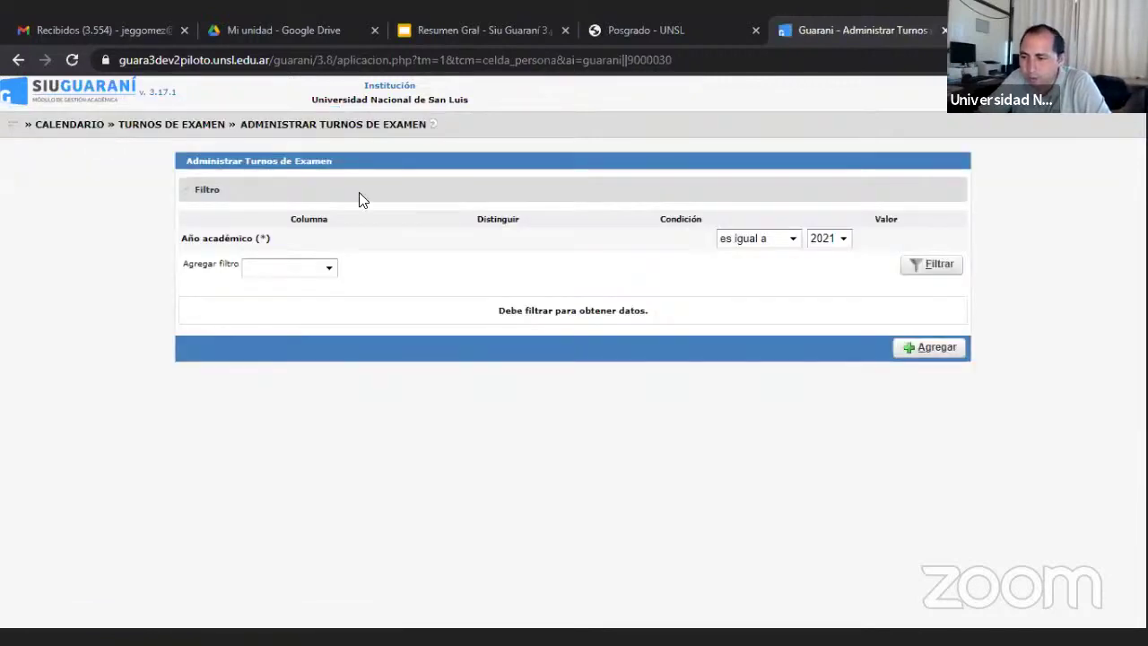
click(937, 266)
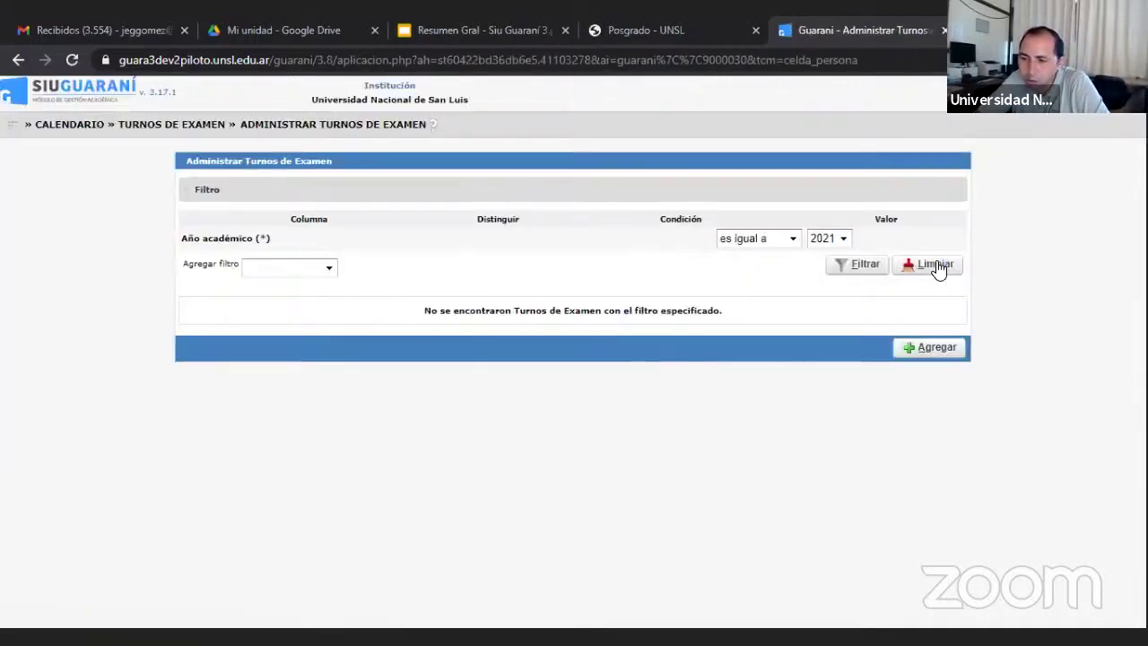
Filter the exam periods by academic year 2020 and open the data of the Marzo 2021 turno
click(843, 241)
click(823, 270)
click(847, 267)
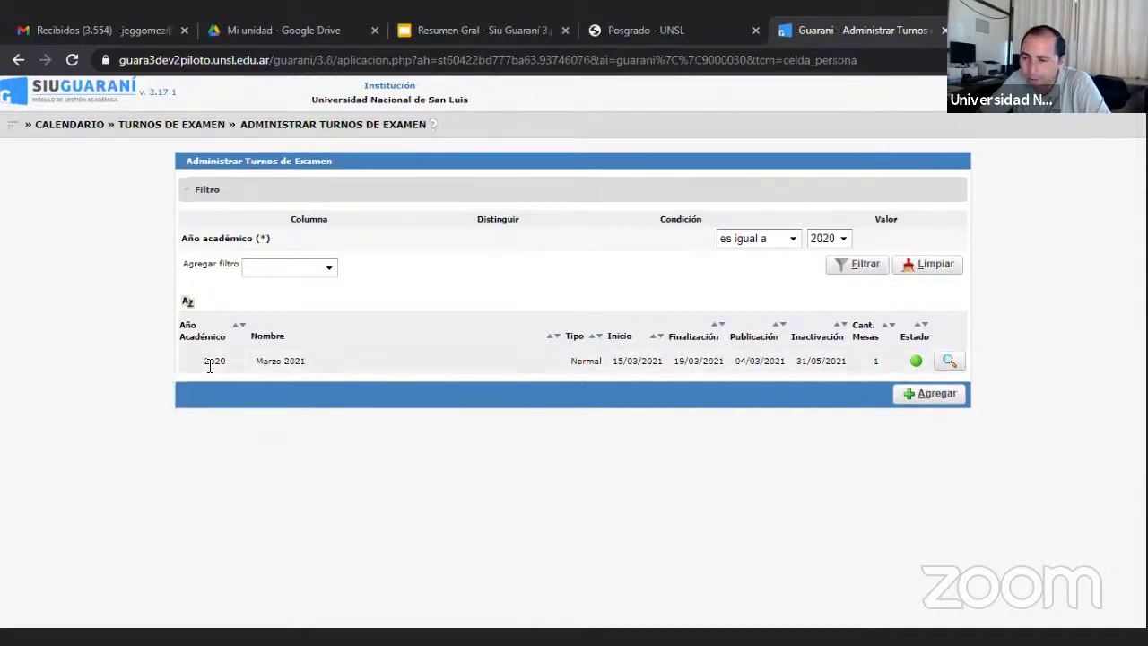
click(949, 361)
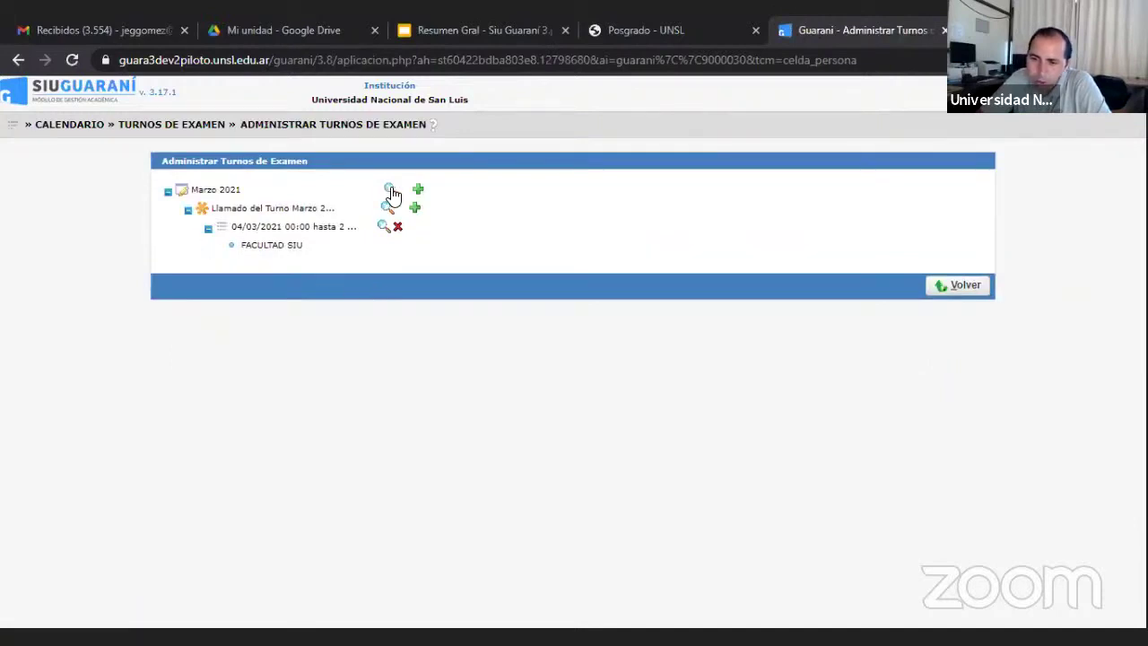
click(390, 191)
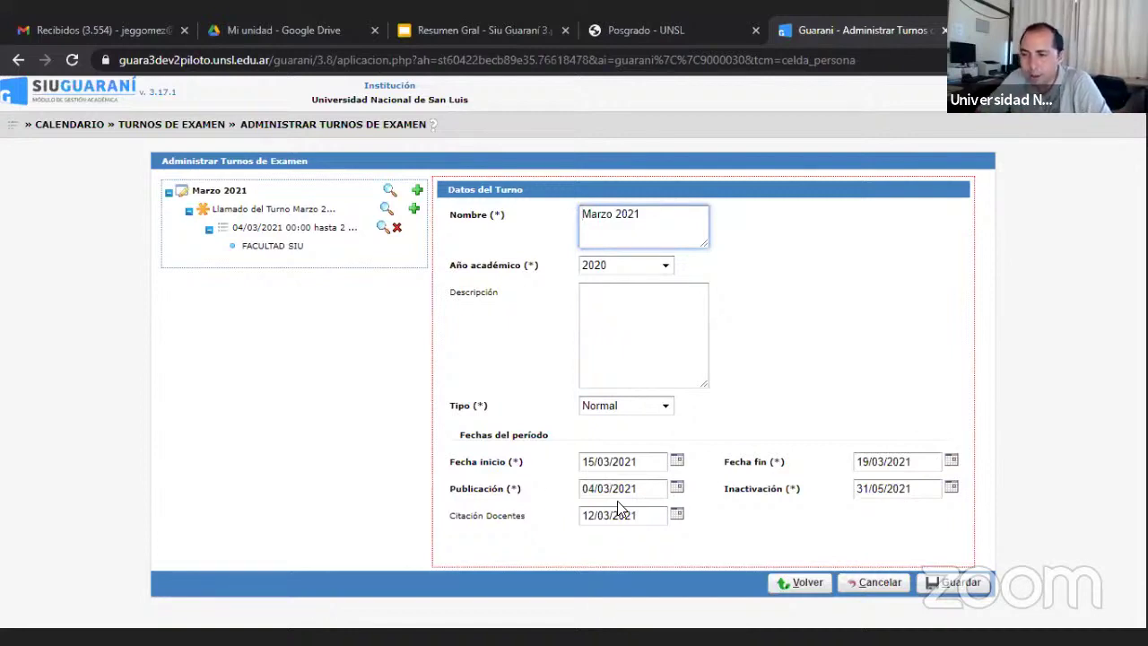
click(859, 486)
key(BackSpace)
text(3)
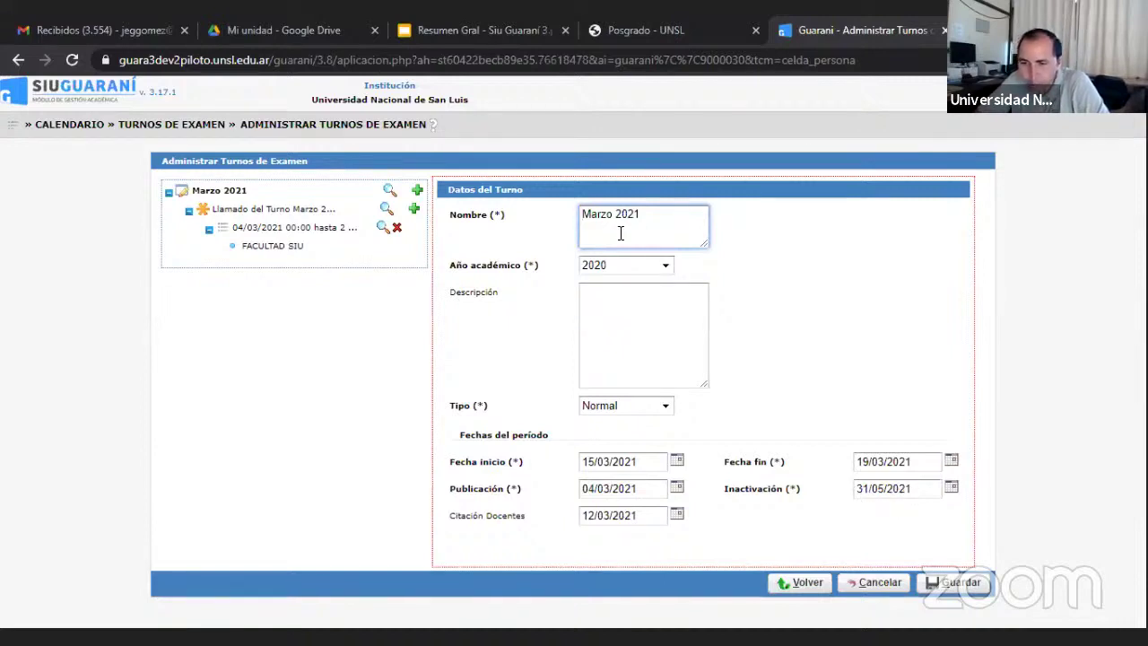
Open the data of the Llamado del Turno Marzo 2021, followed by its enrolment period starting 04/03/2021
click(387, 209)
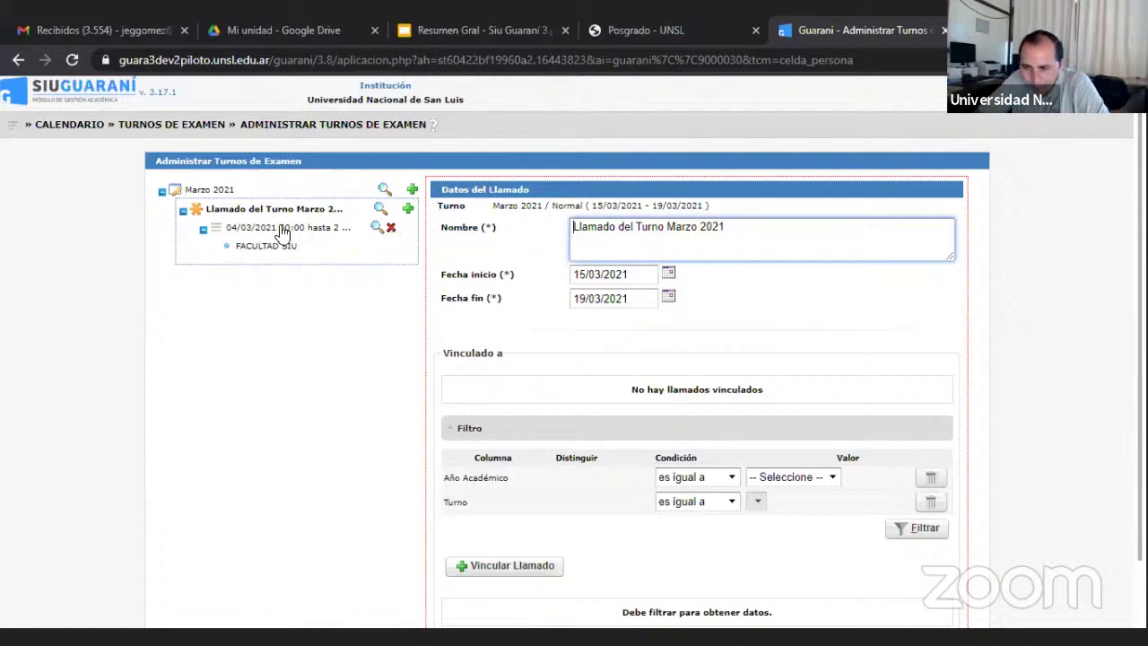
click(375, 228)
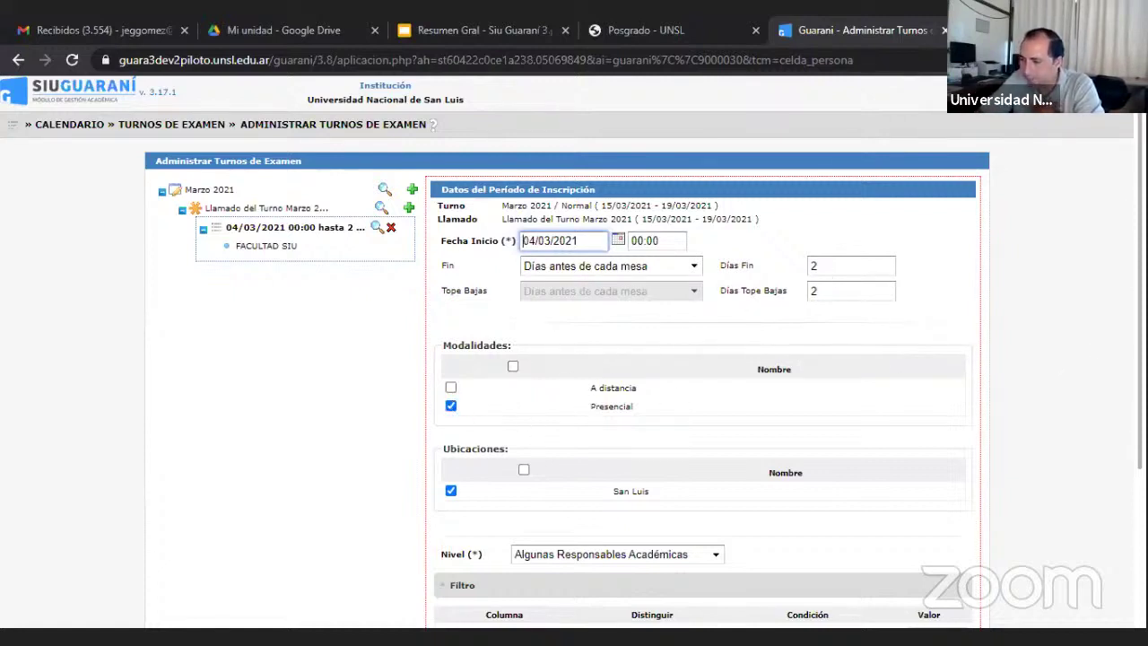
scroll(574, 359, down, 3)
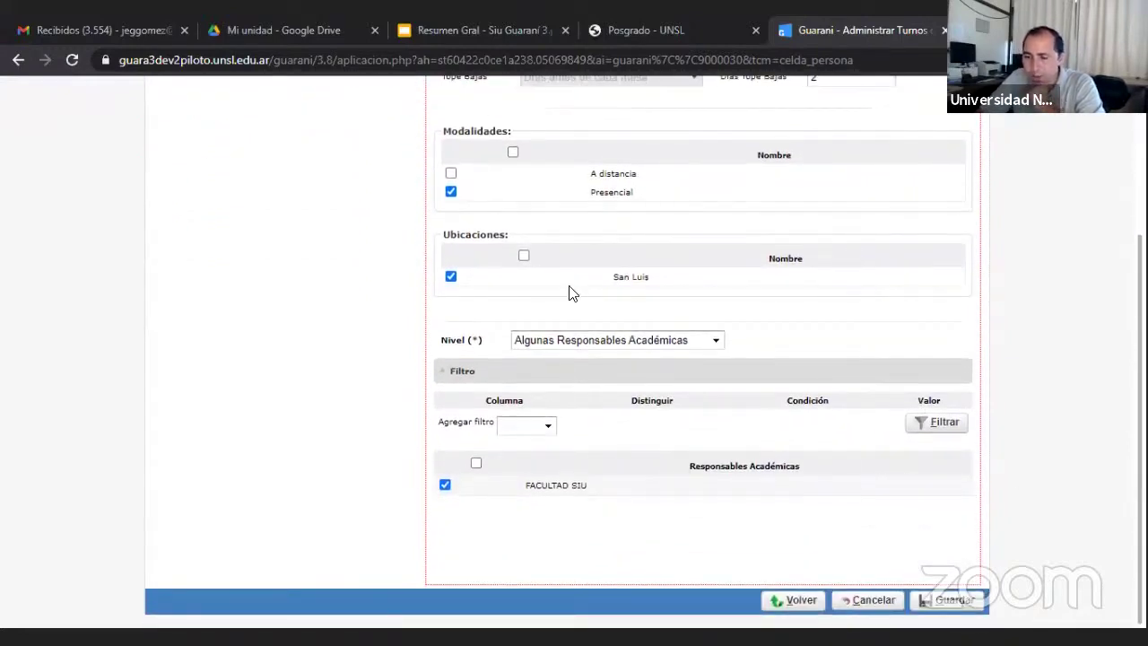
Check the Nivel options and the remaining settings of the enrolment period, and return to the list of exam periods
click(717, 343)
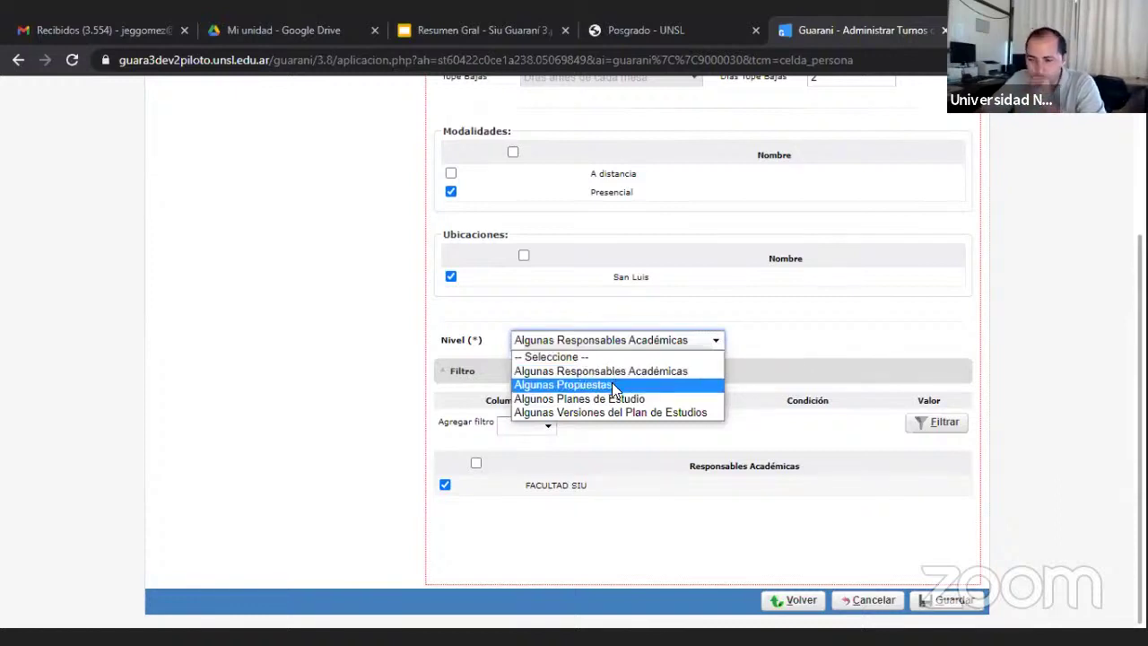
click(817, 321)
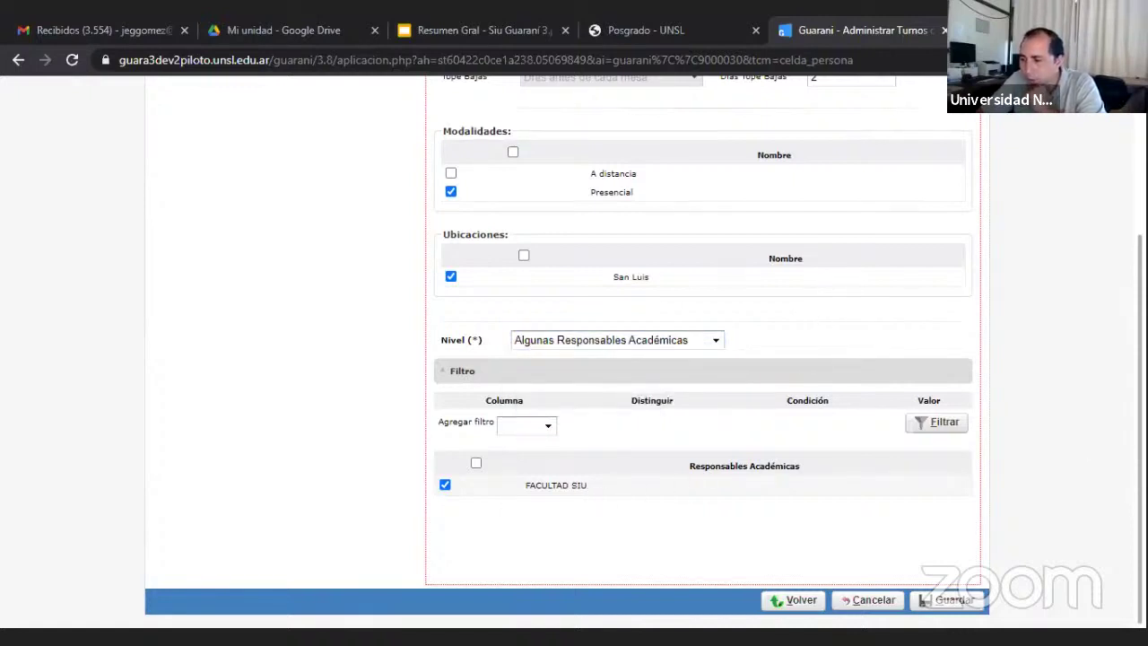
scroll(1106, 323, up, 3)
scroll(1104, 400, down, 3)
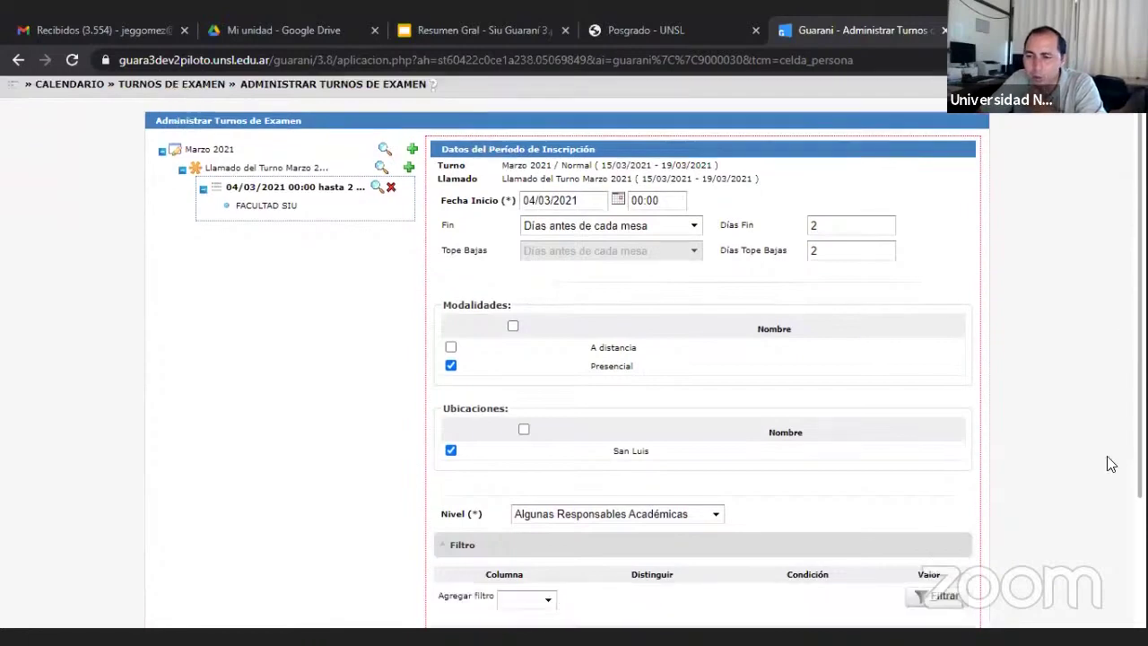
scroll(1115, 576, down, 1)
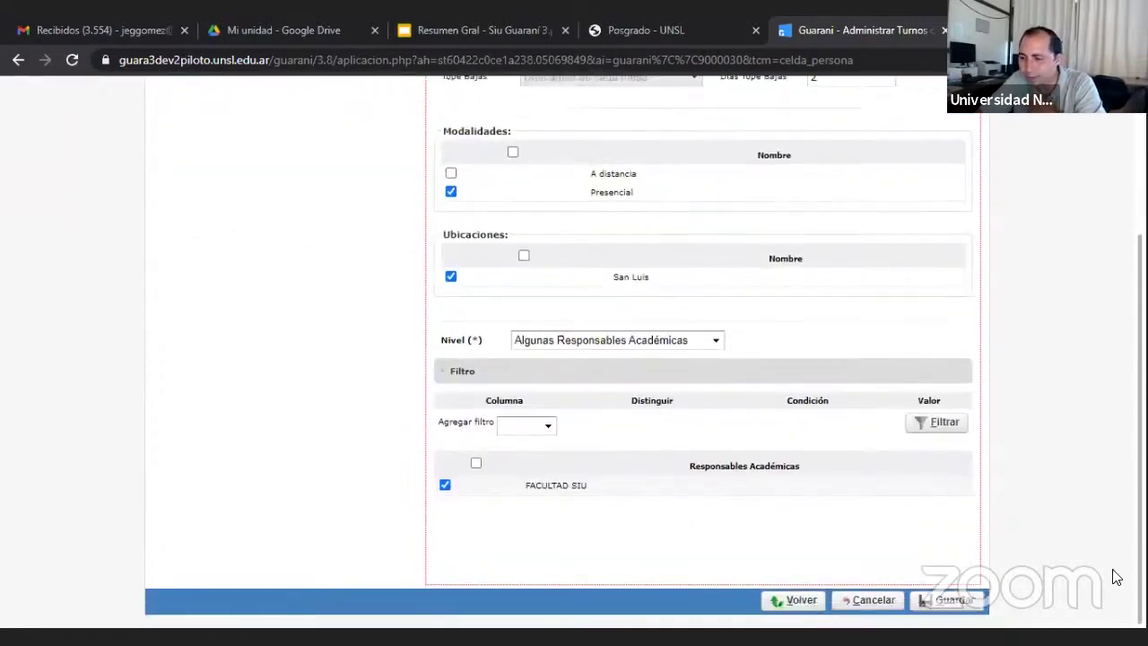
click(793, 600)
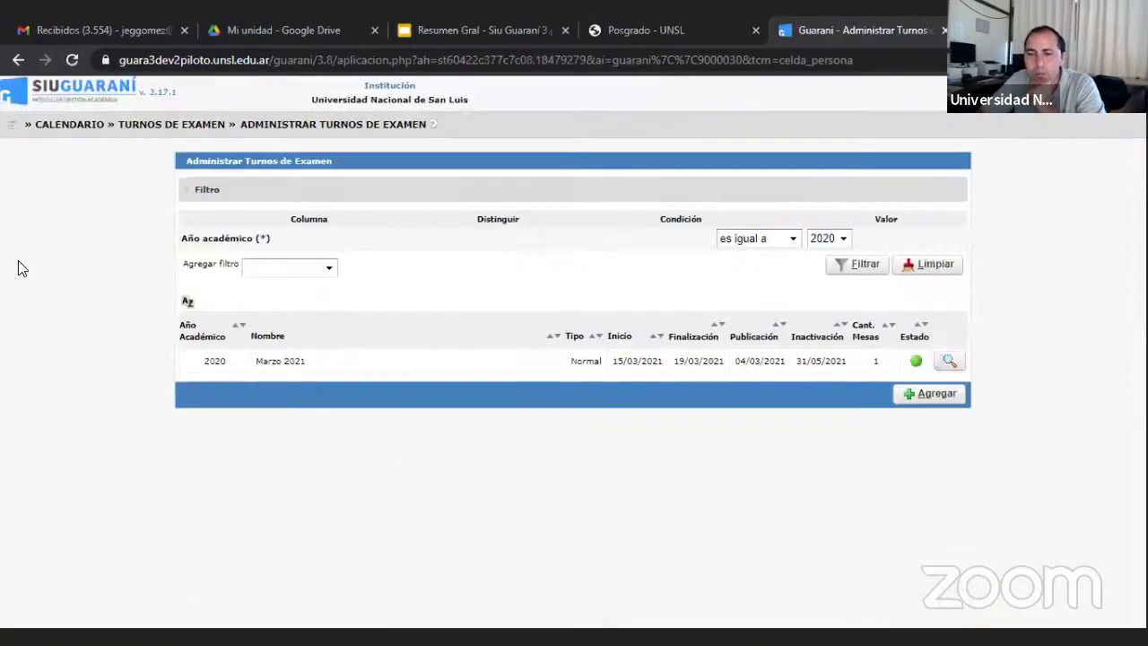
Open Administrar Mesas de Examen within the Mesas de Examen group of Exámenes
click(11, 130)
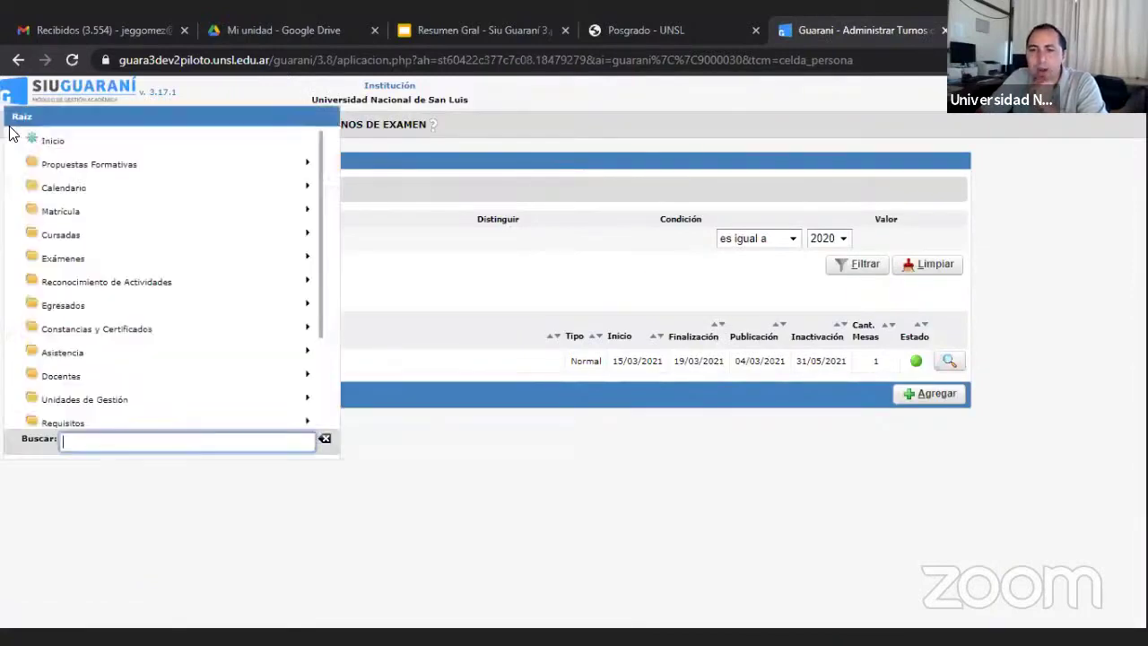
click(59, 260)
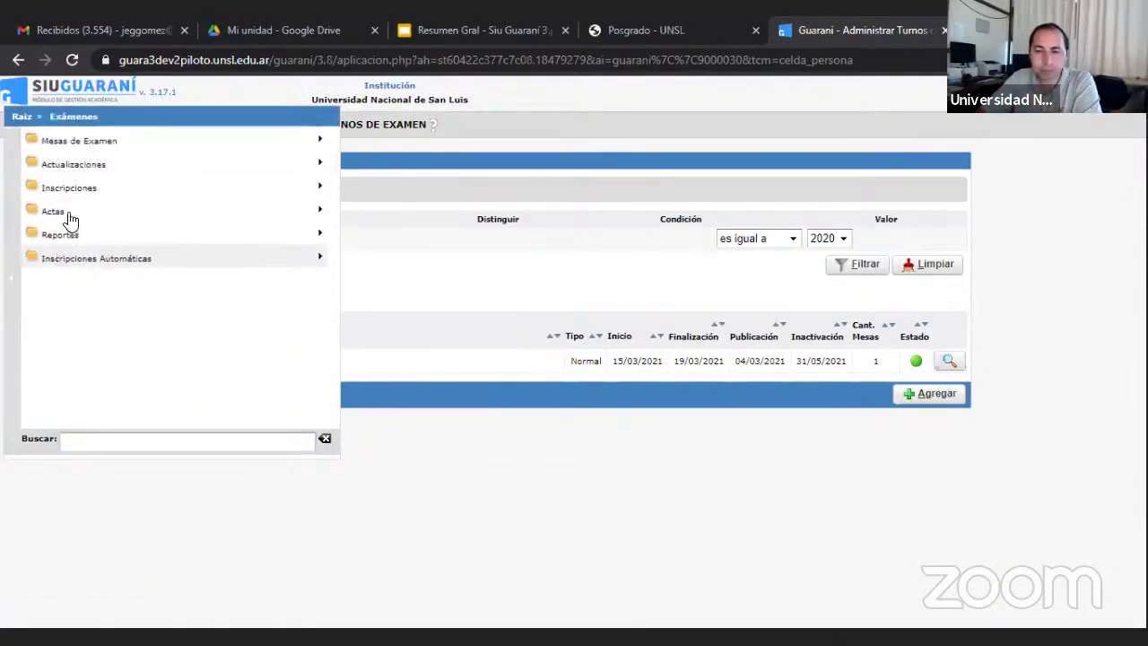
click(116, 144)
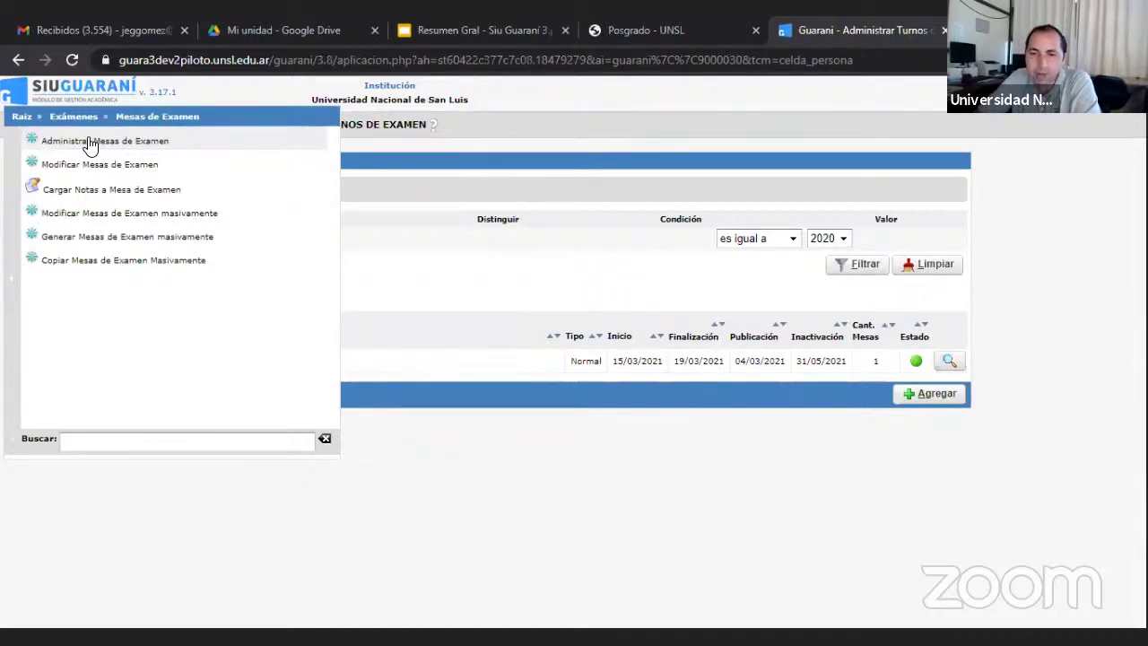
click(90, 143)
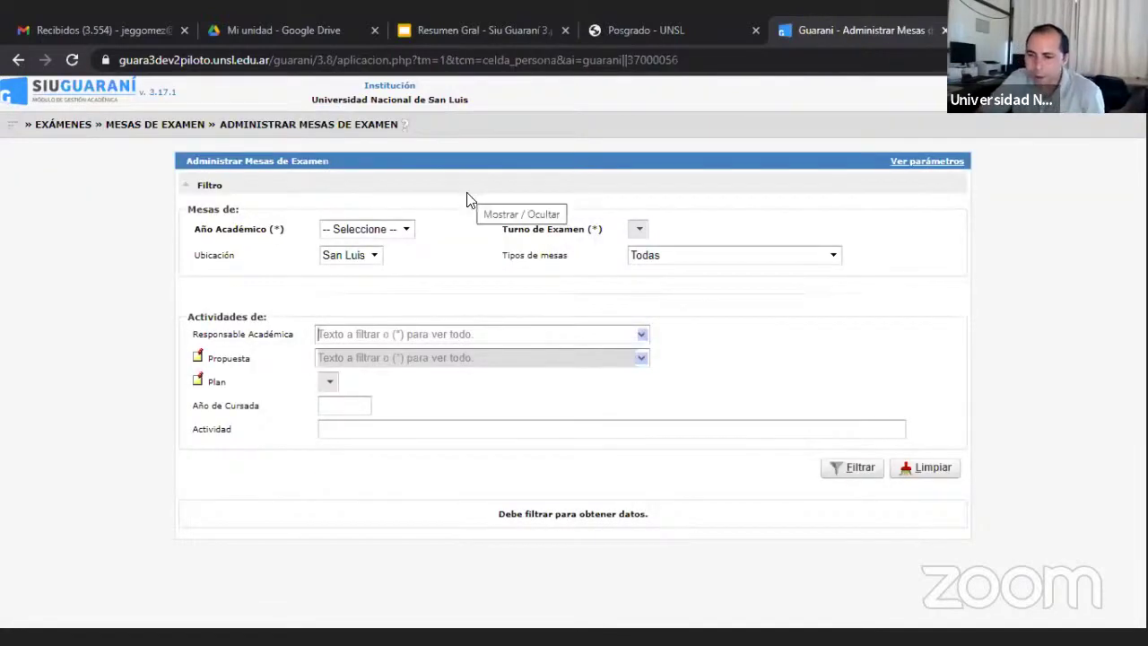
Set the exam table filter to academic year 2020 and exam period Marzo 2021
click(409, 232)
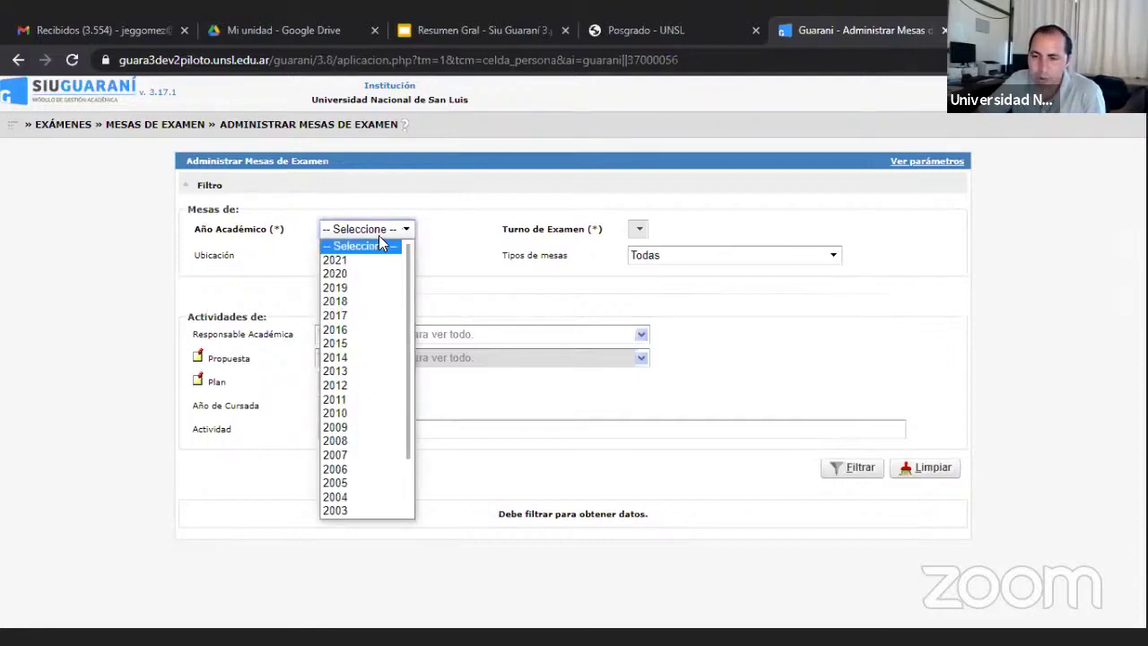
click(338, 275)
click(714, 231)
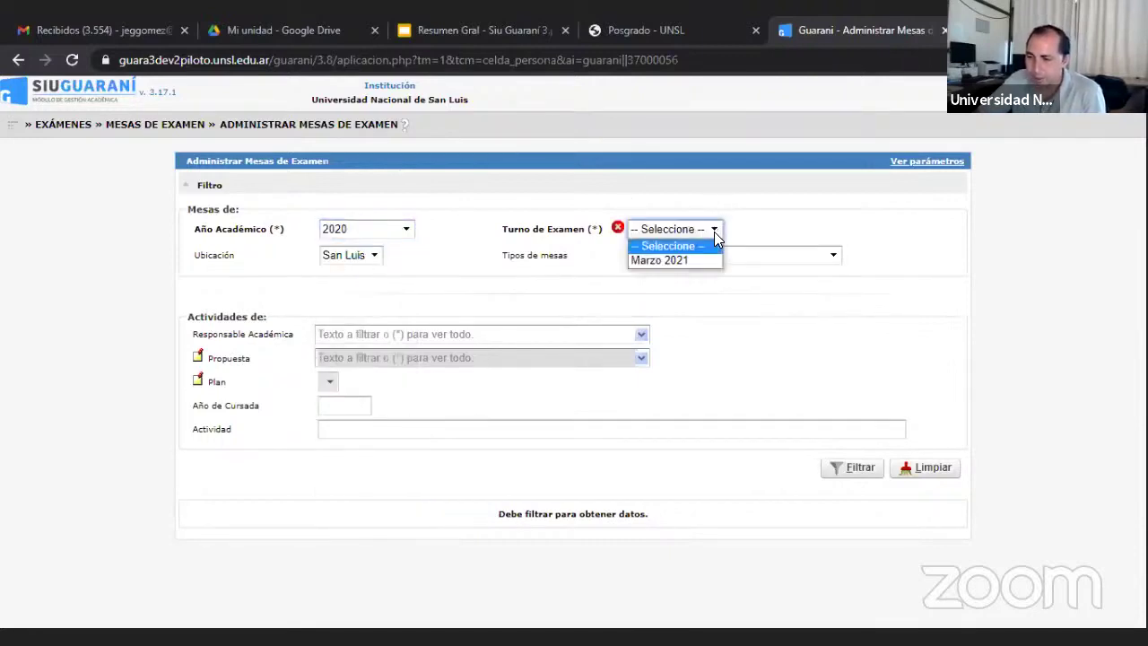
click(664, 259)
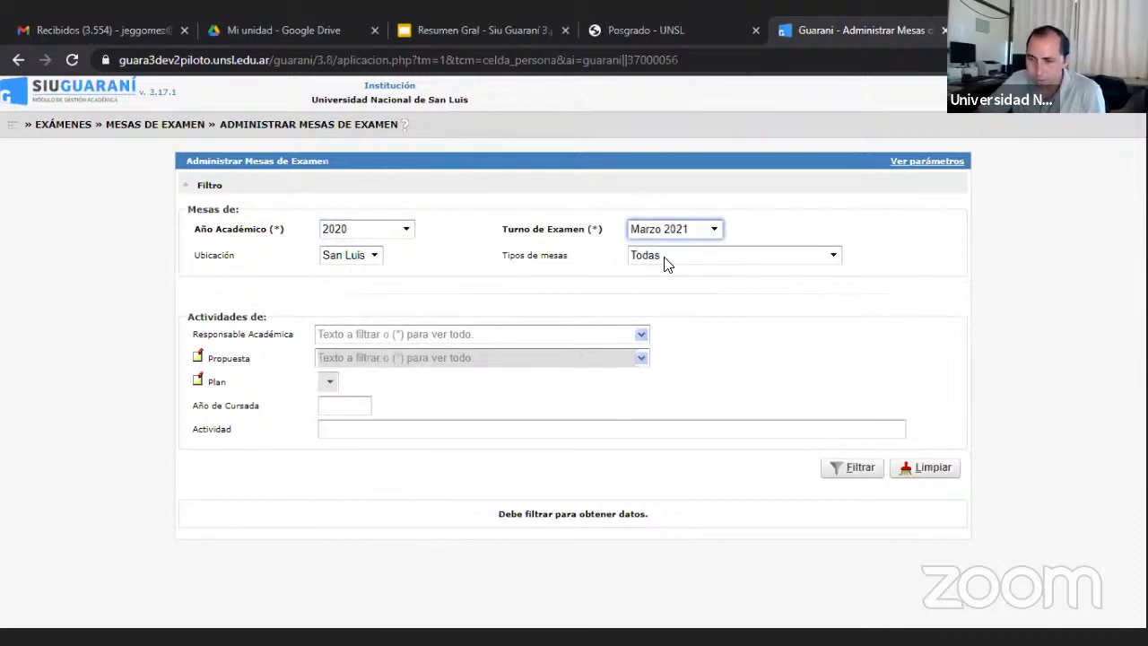
Filter the activities by FACULTAD SIU, Licenciatura en Ciencias de la Computación and Plan Ord. 32/12
click(465, 332)
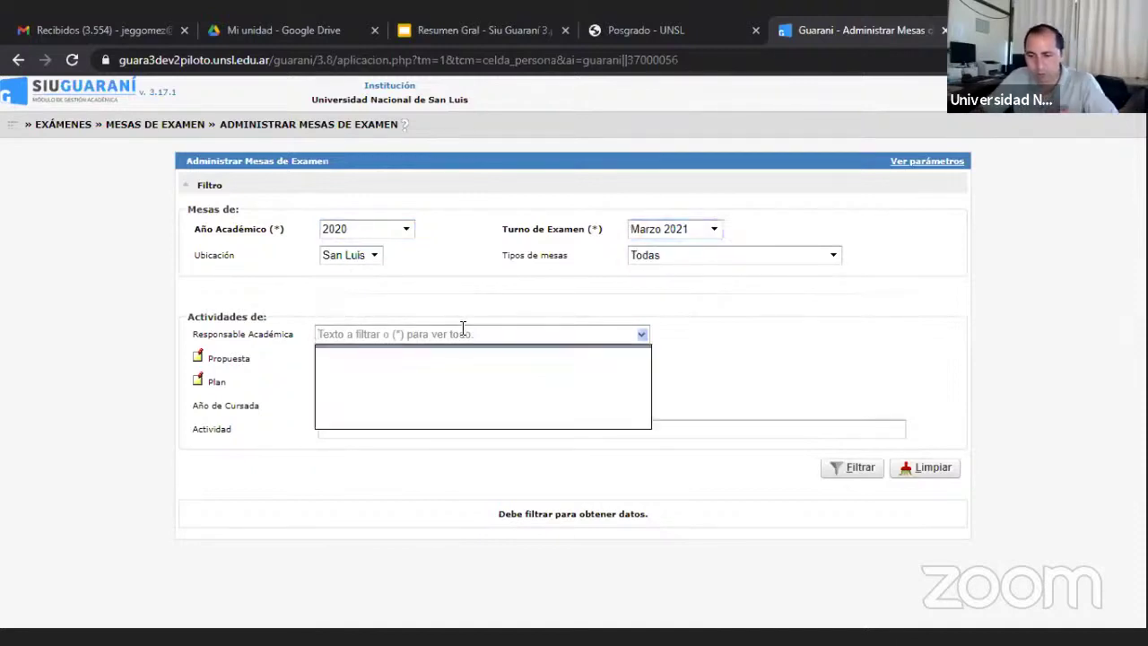
text(siu)
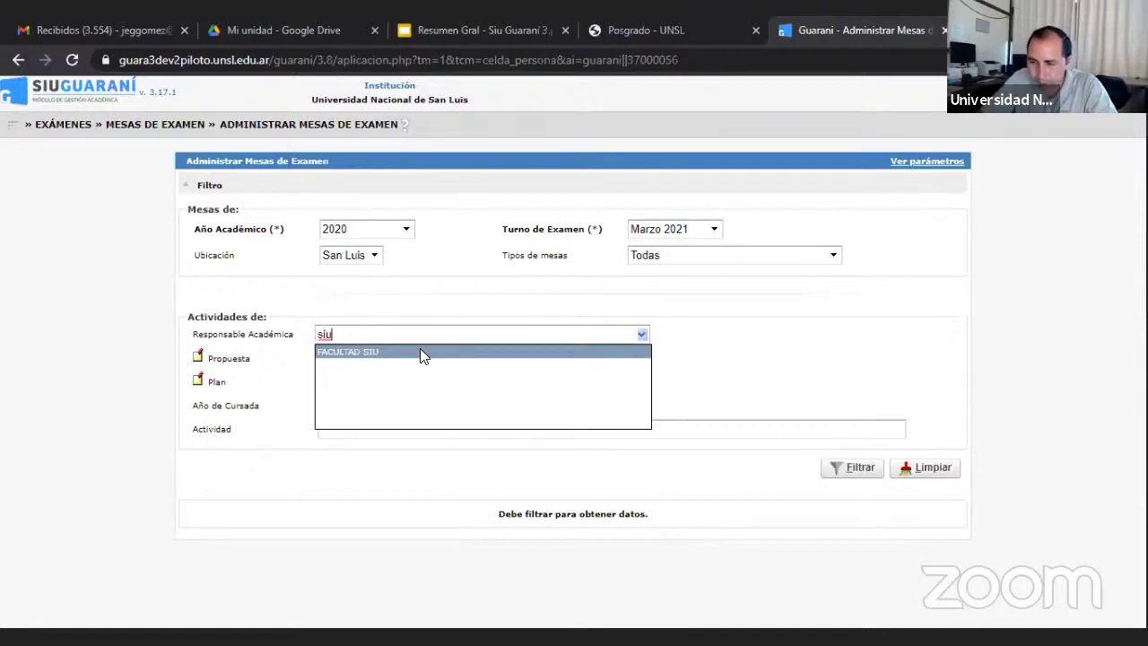
click(420, 352)
click(410, 357)
text(comp)
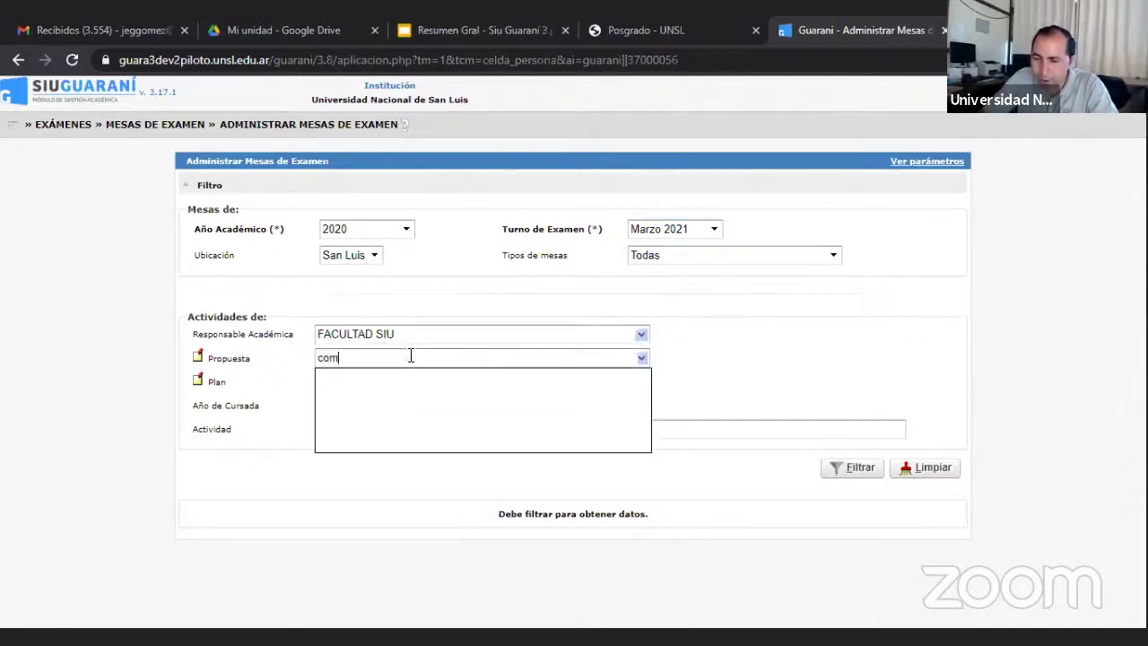
click(422, 372)
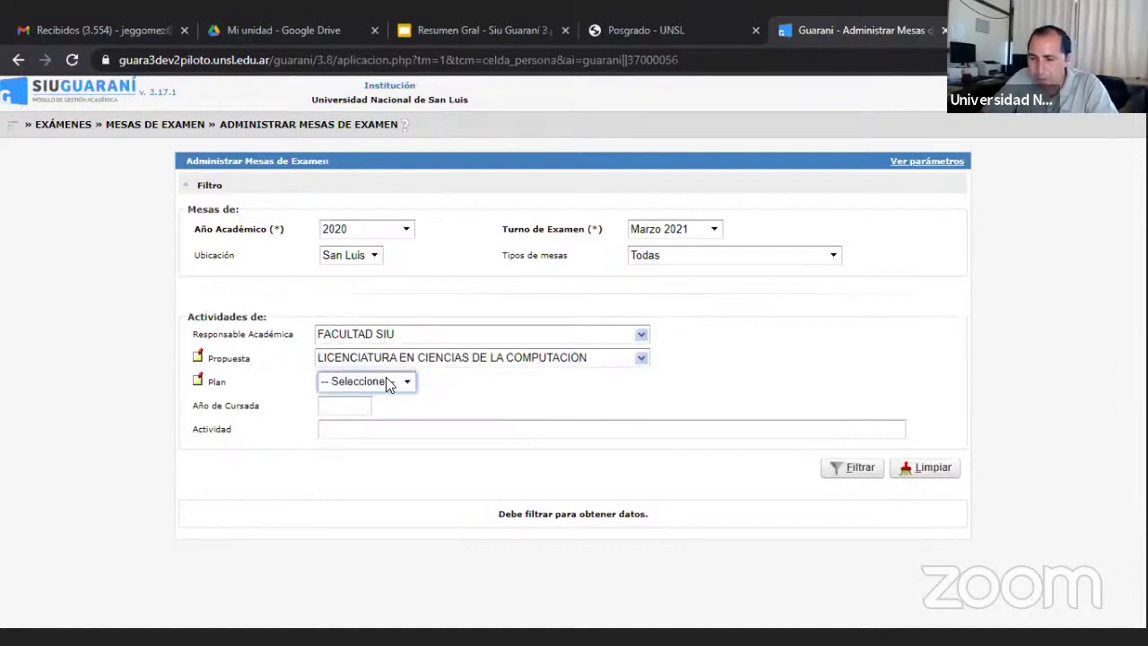
click(379, 384)
click(375, 414)
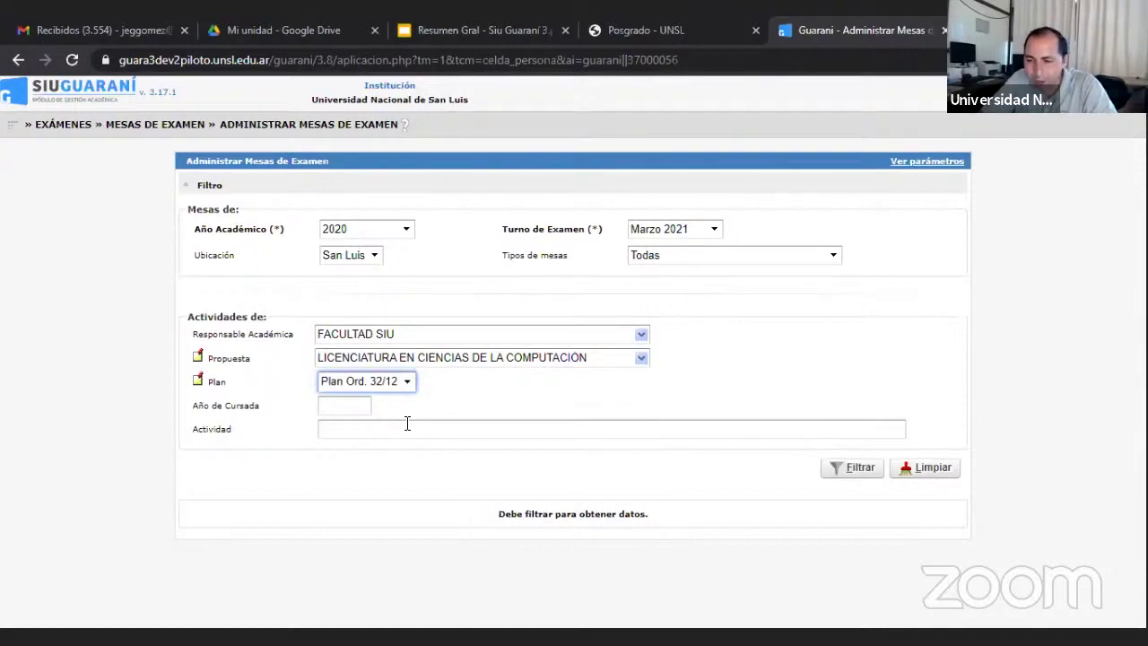
click(407, 423)
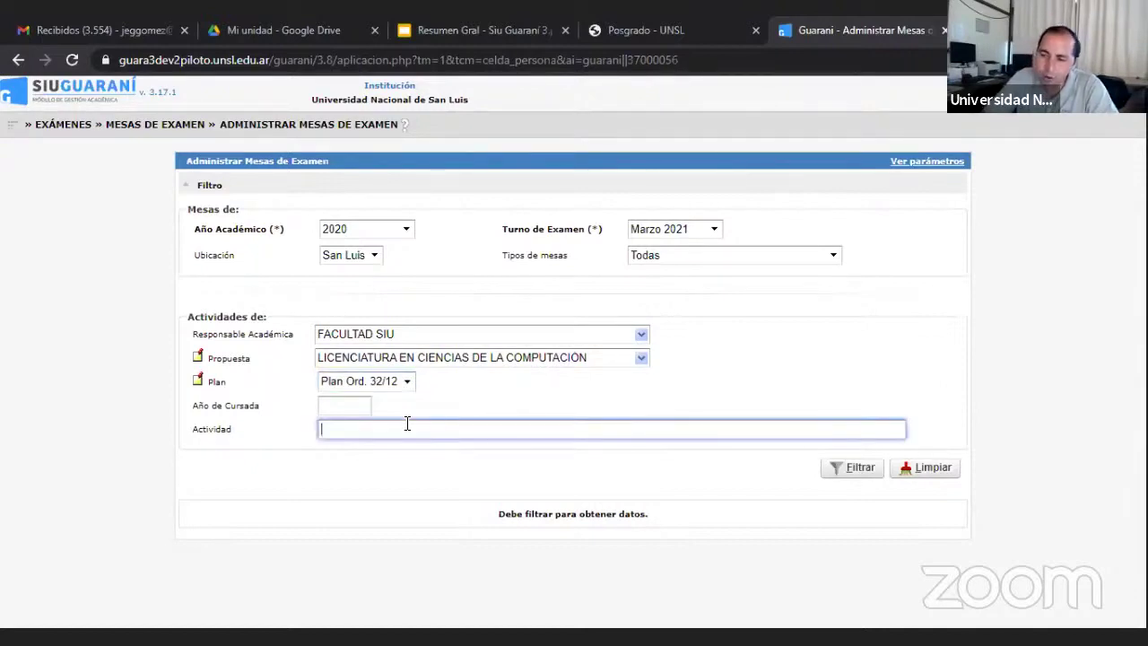
click(852, 469)
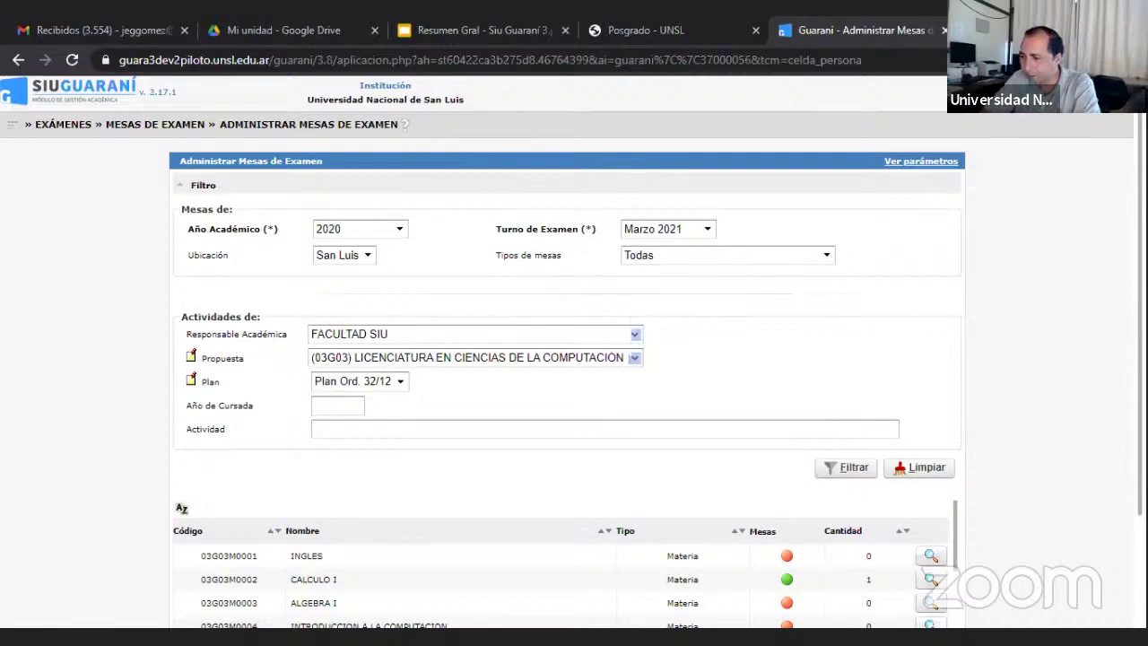
Open the Lic.Cs.Comp.- A exam table of CALCULO I and review its general data, enabled llamados and proposals
scroll(574, 358, down, 2)
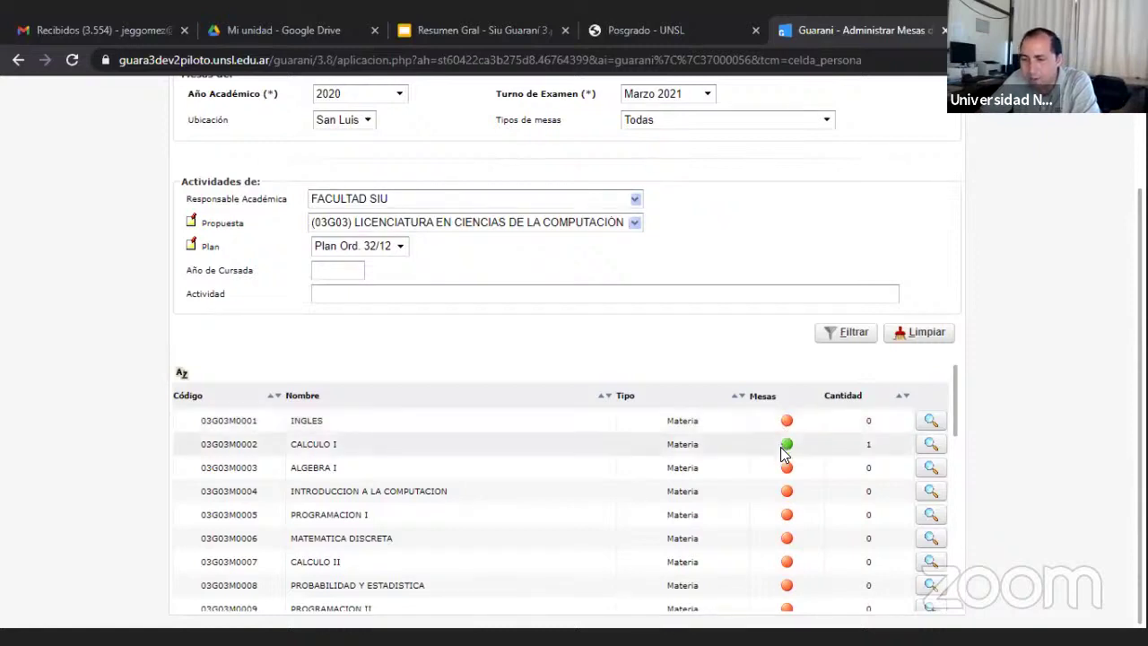
click(931, 445)
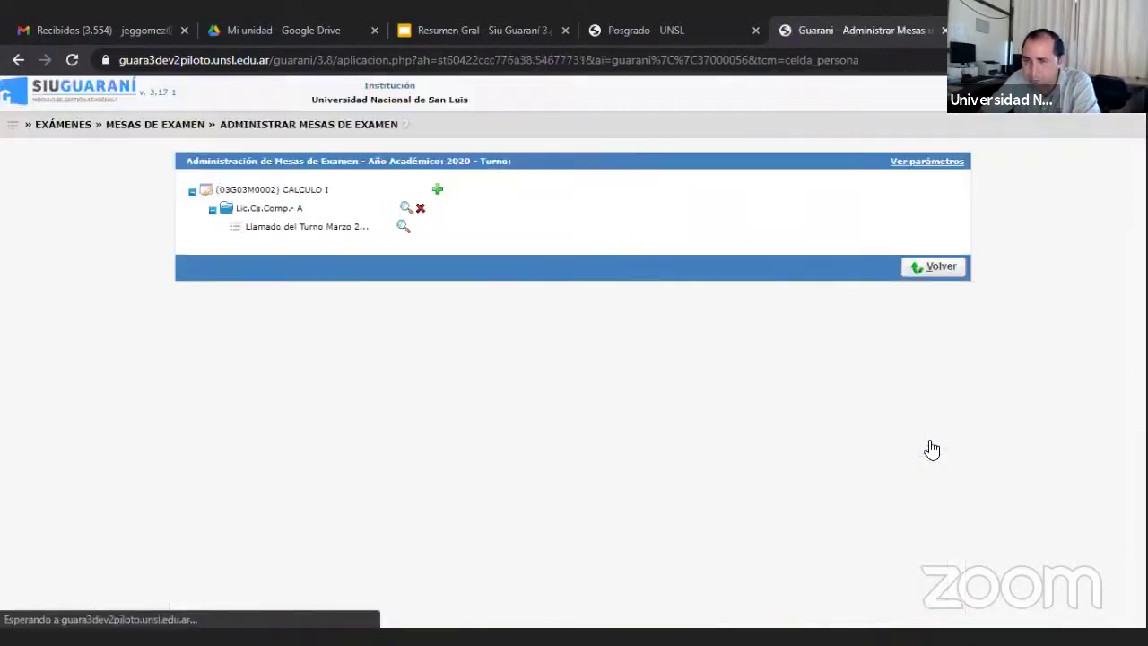
click(406, 209)
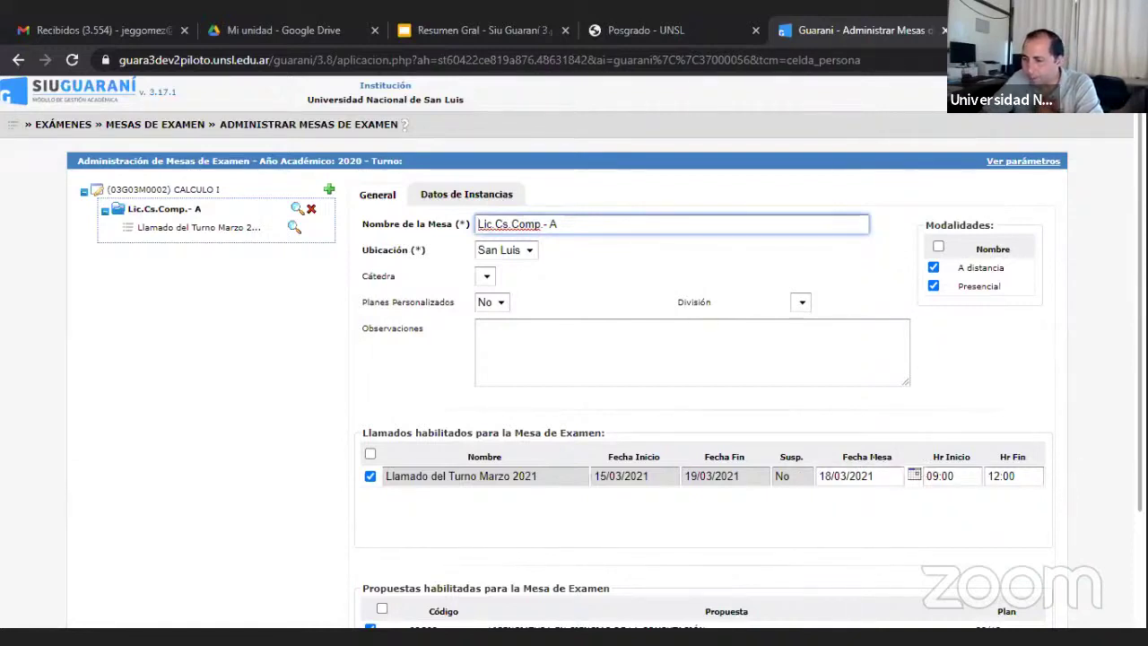
scroll(574, 359, down, 3)
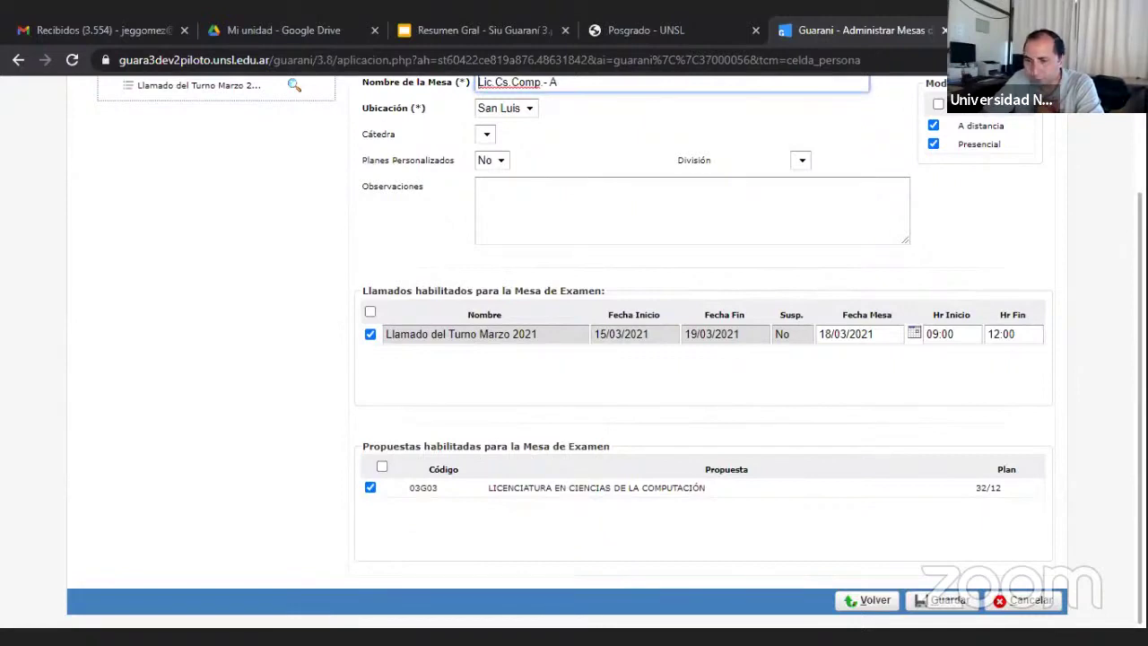
scroll(1106, 313, up, 3)
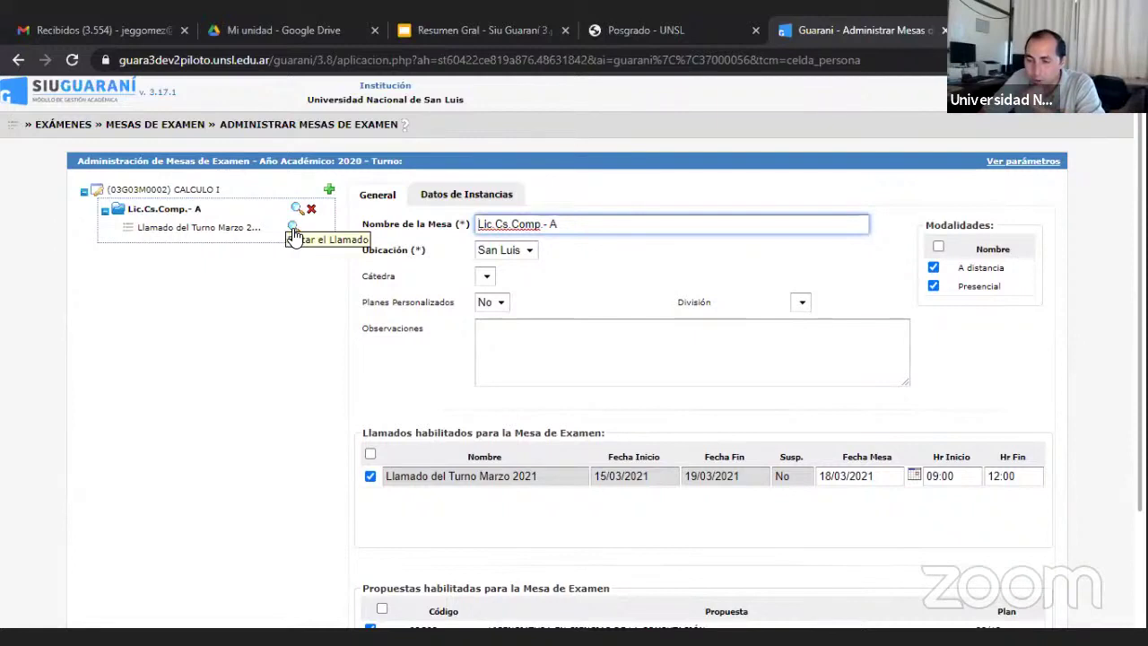
Show the instance data of the Lic.Cs.Comp.- A exam table and remove the Libre instance
click(464, 203)
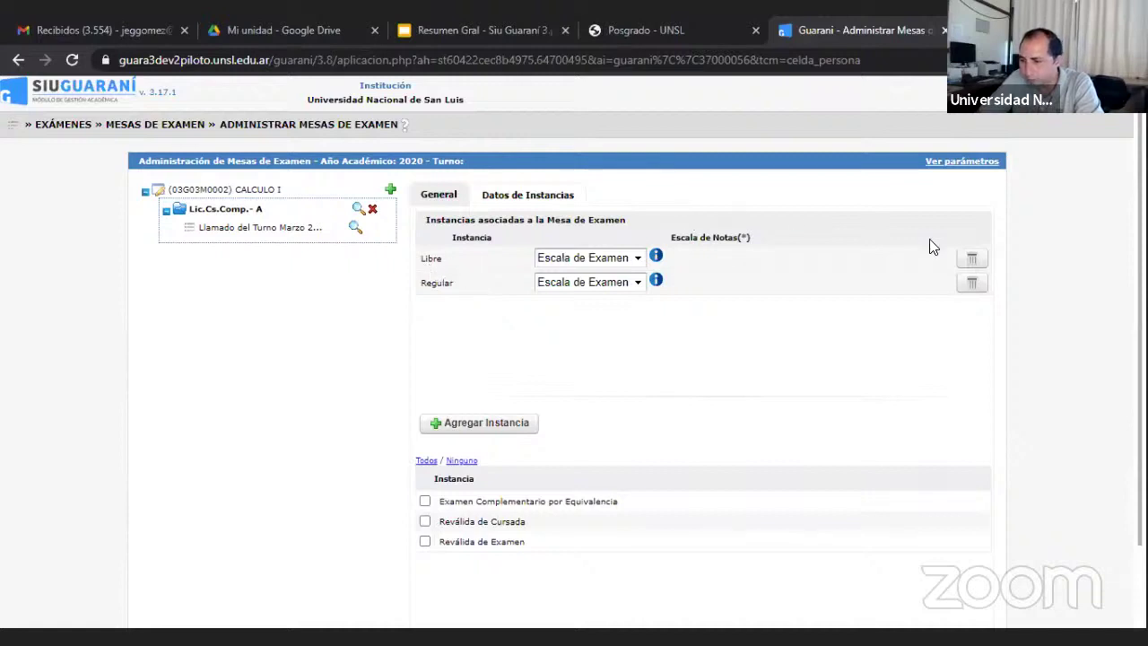
click(972, 260)
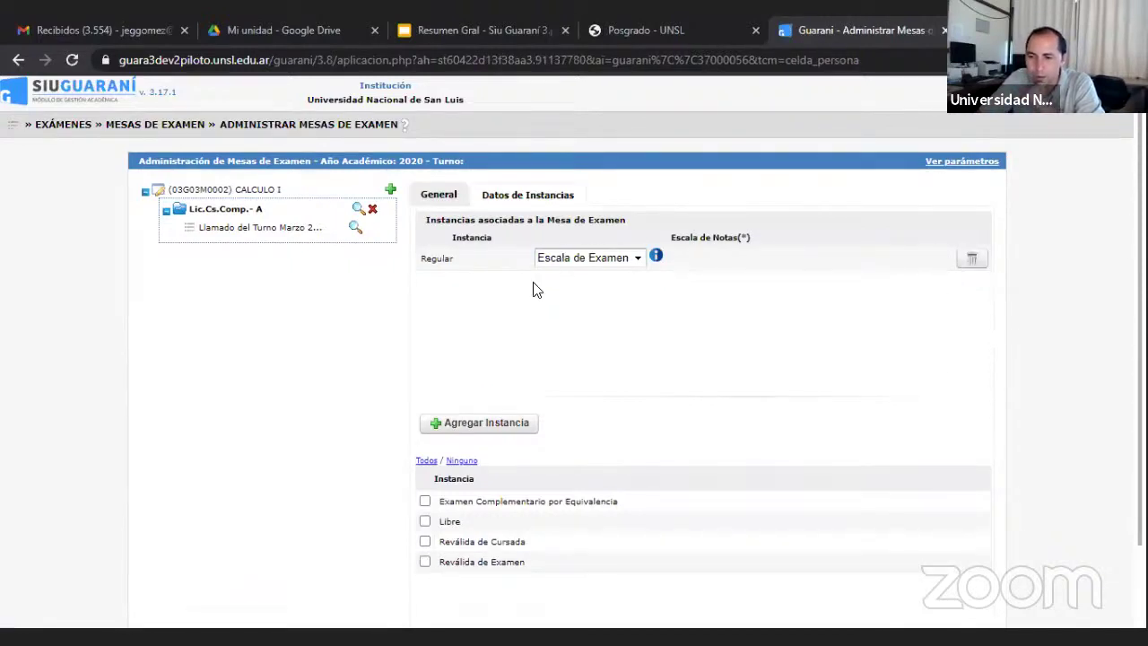
Open the exam table's Llamado del Turno Marzo 2021 and review its teachers, evaluations and enrolment periods
click(355, 230)
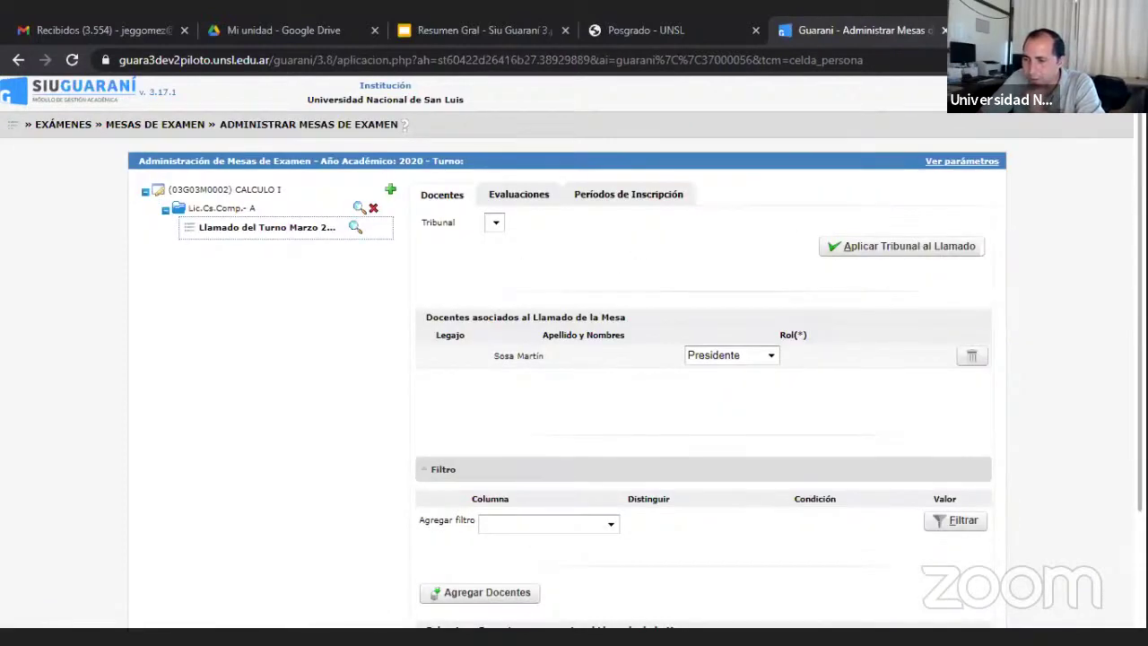
scroll(634, 351, down, 2)
scroll(635, 351, up, 1)
scroll(635, 352, down, 1)
scroll(627, 233, up, 1)
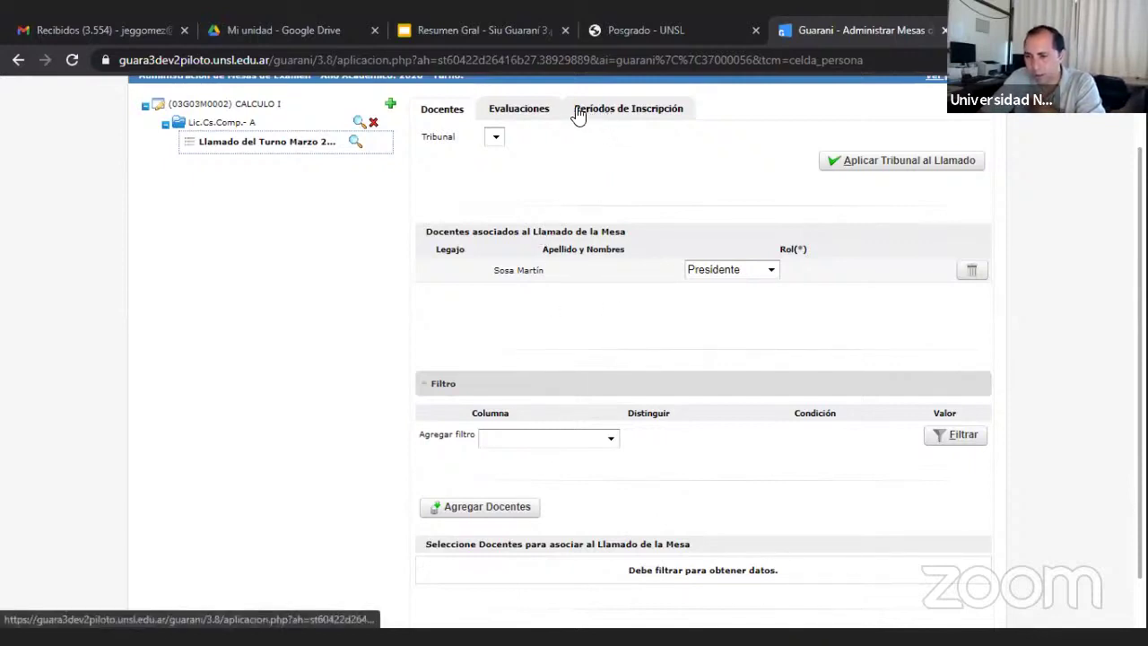
click(538, 111)
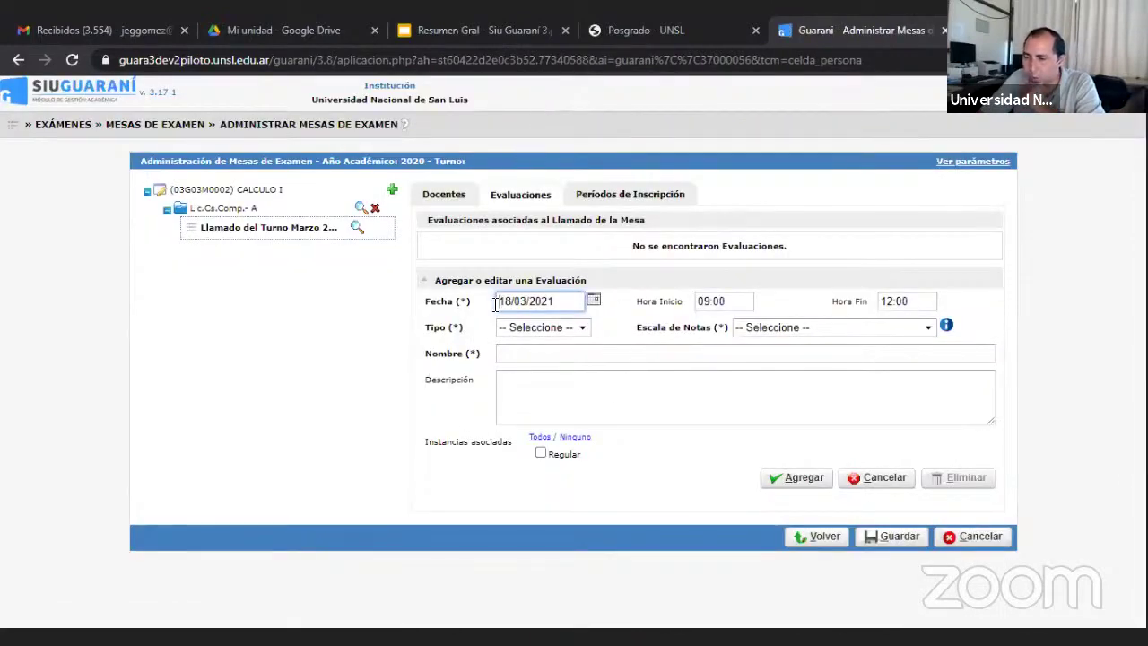
click(637, 194)
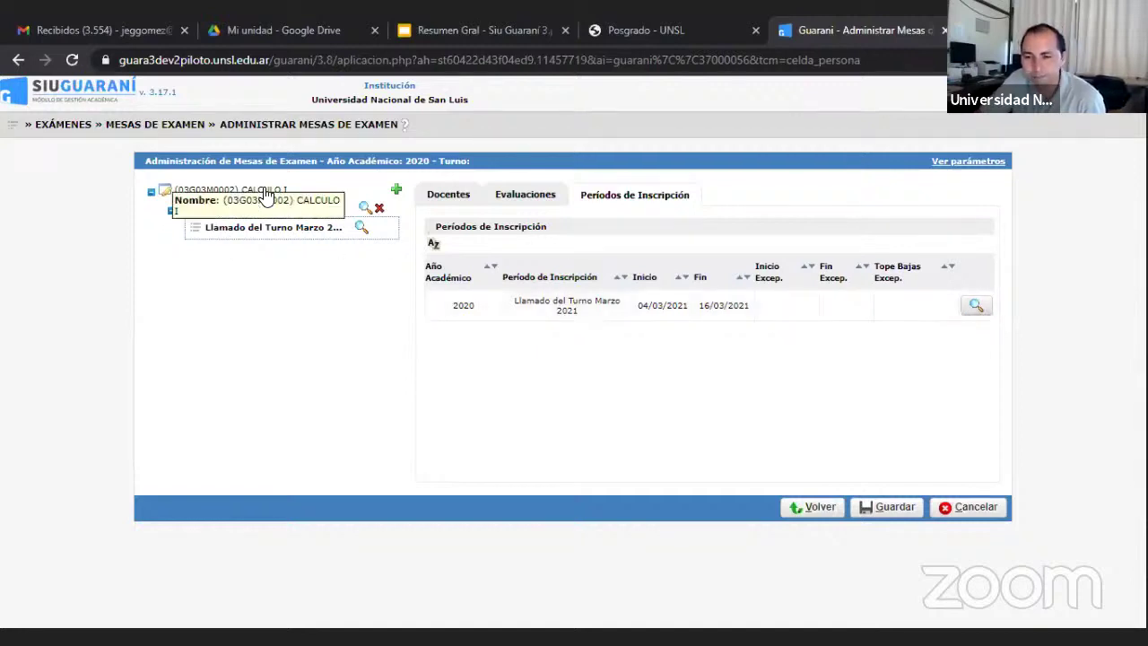
Examine the operations available under Exámenes for Mesas de Examen, Actas and Inscripciones
click(18, 129)
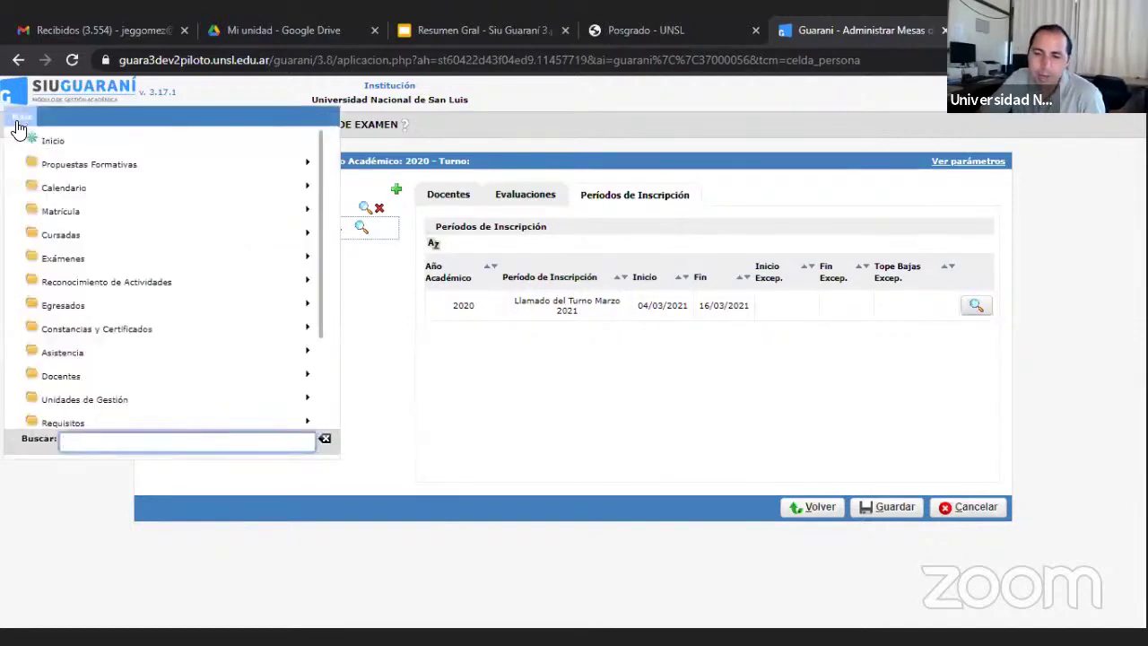
click(62, 258)
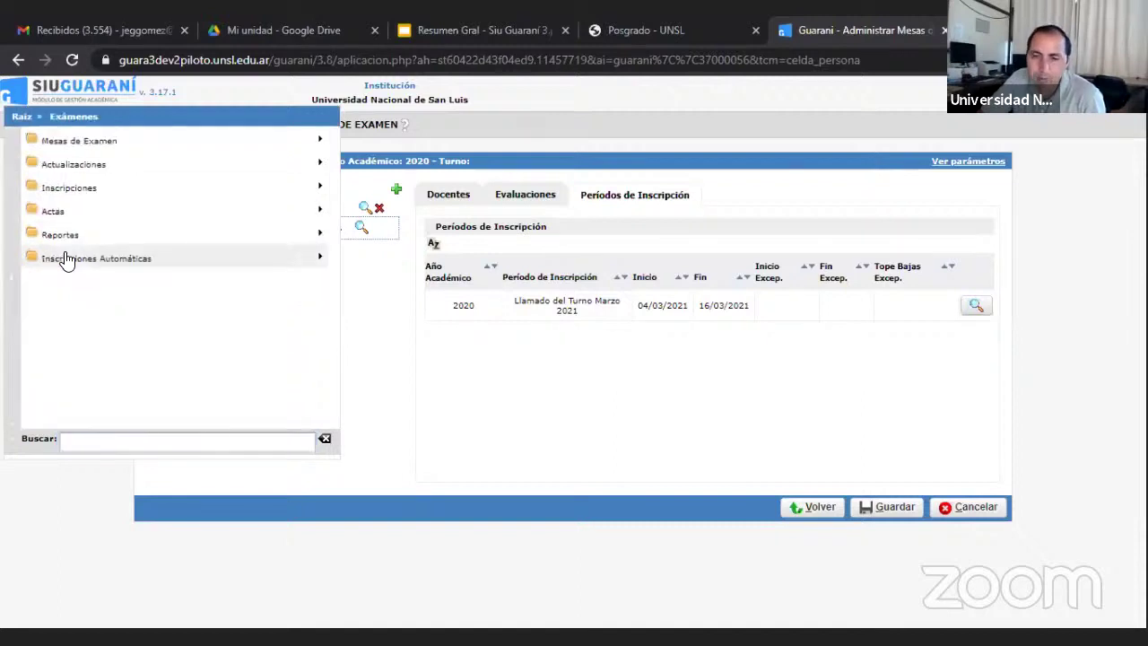
click(68, 144)
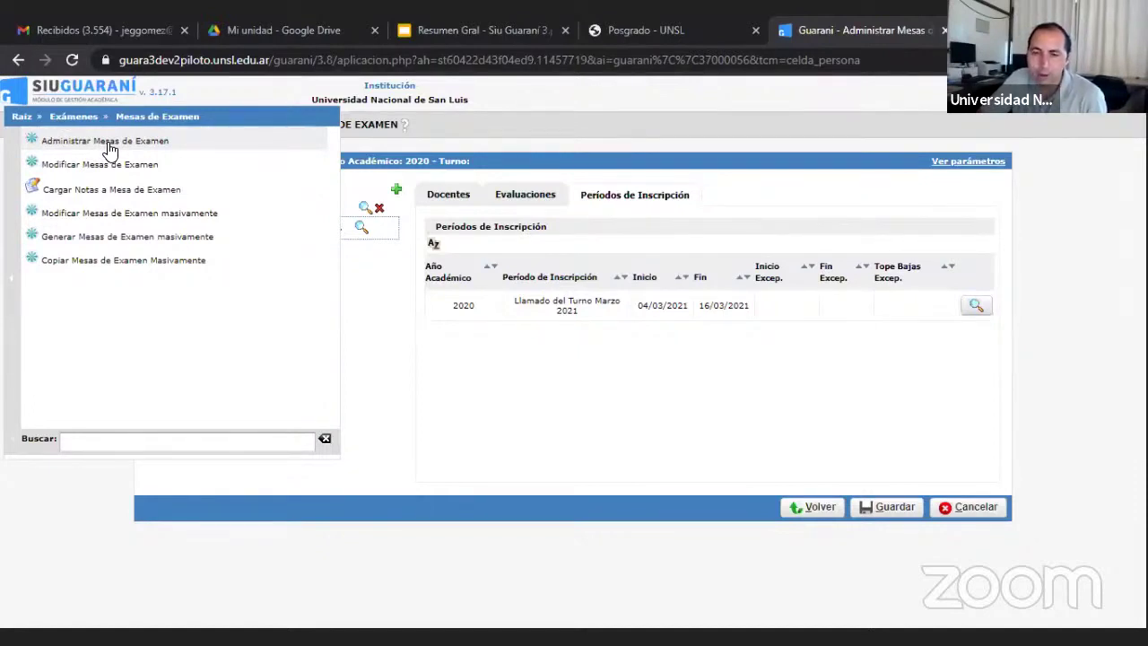
click(25, 118)
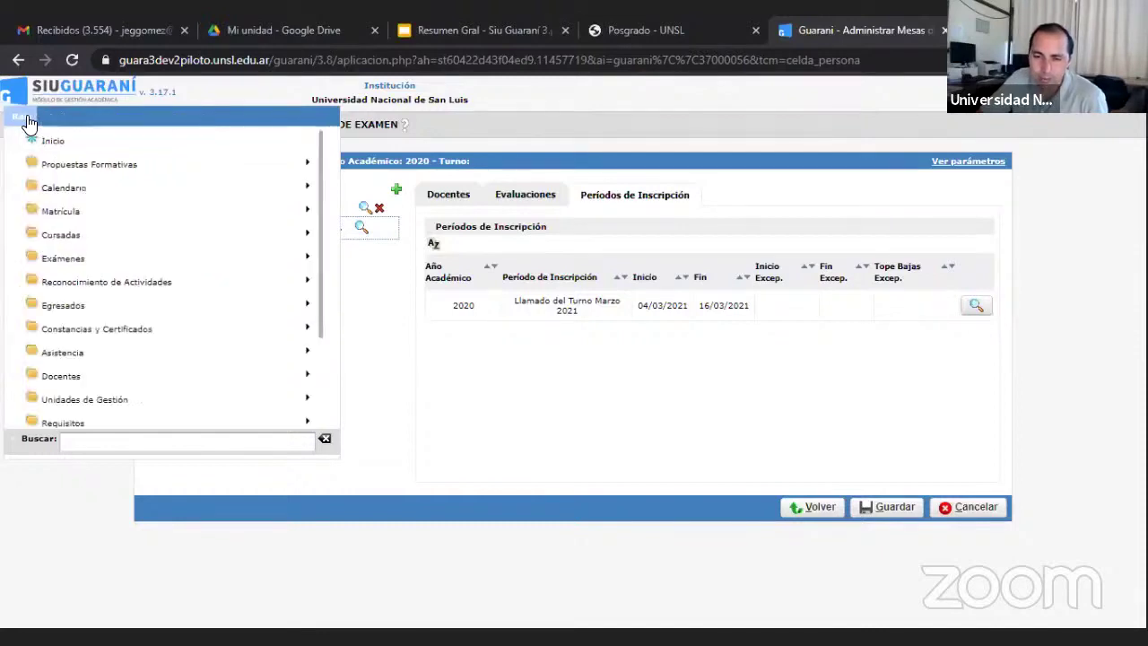
click(70, 262)
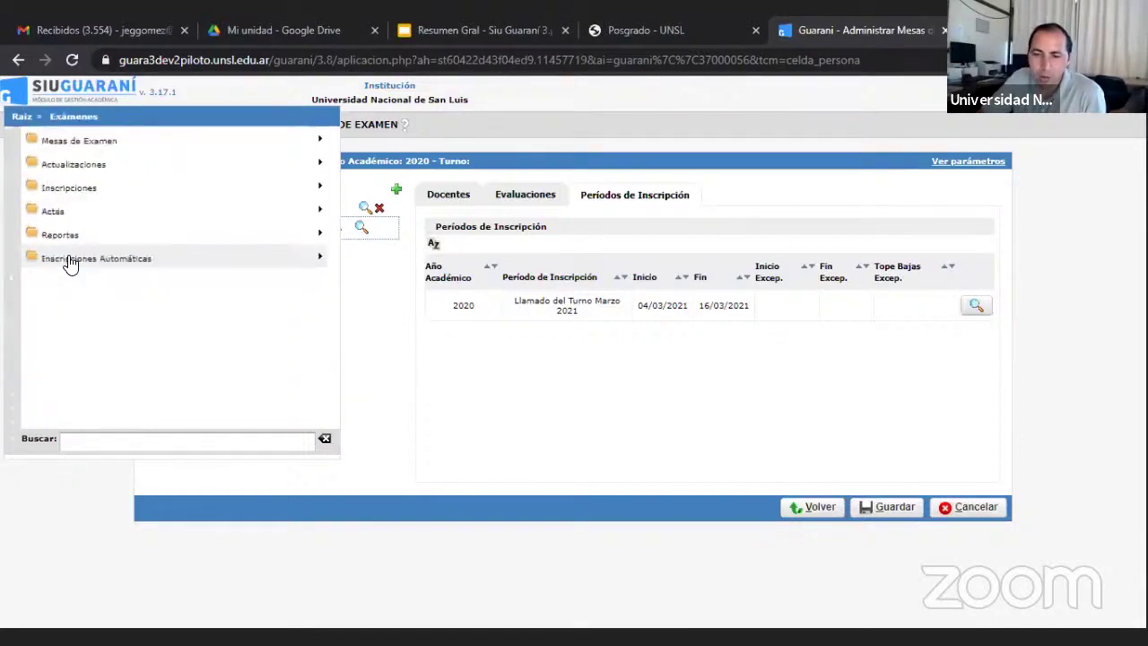
click(51, 214)
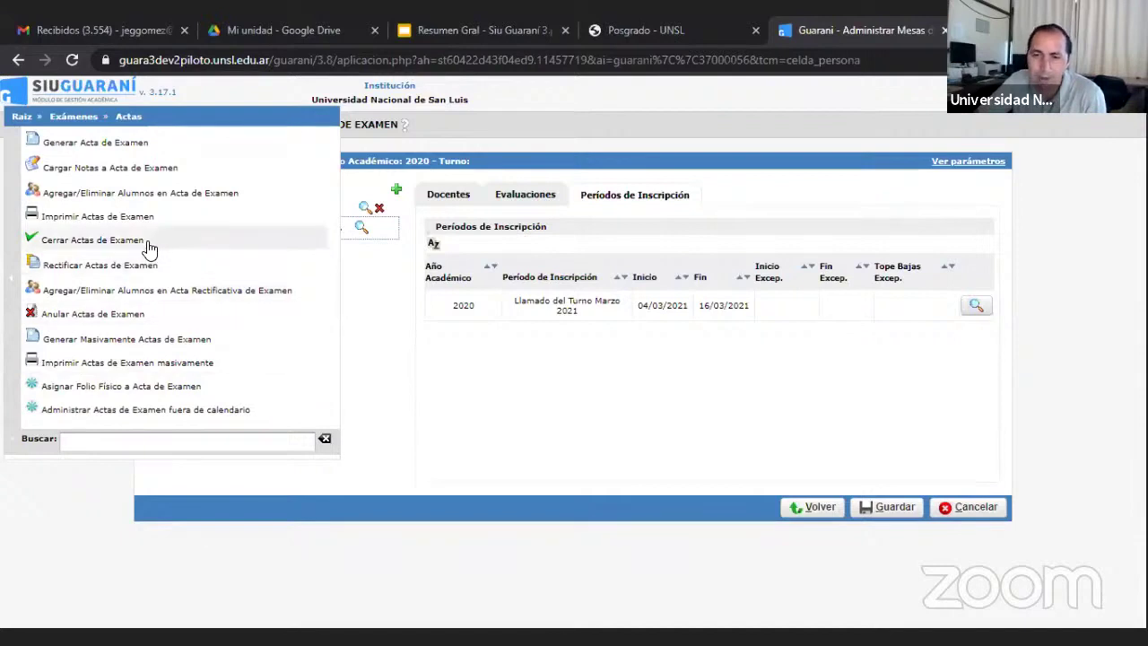
click(72, 118)
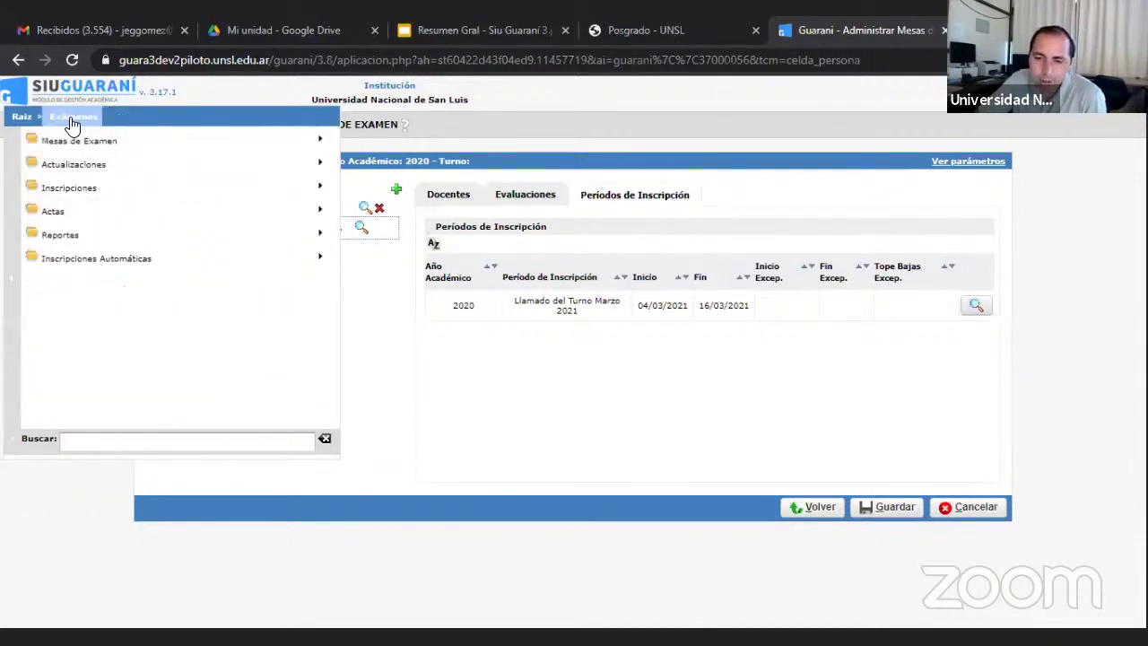
click(75, 190)
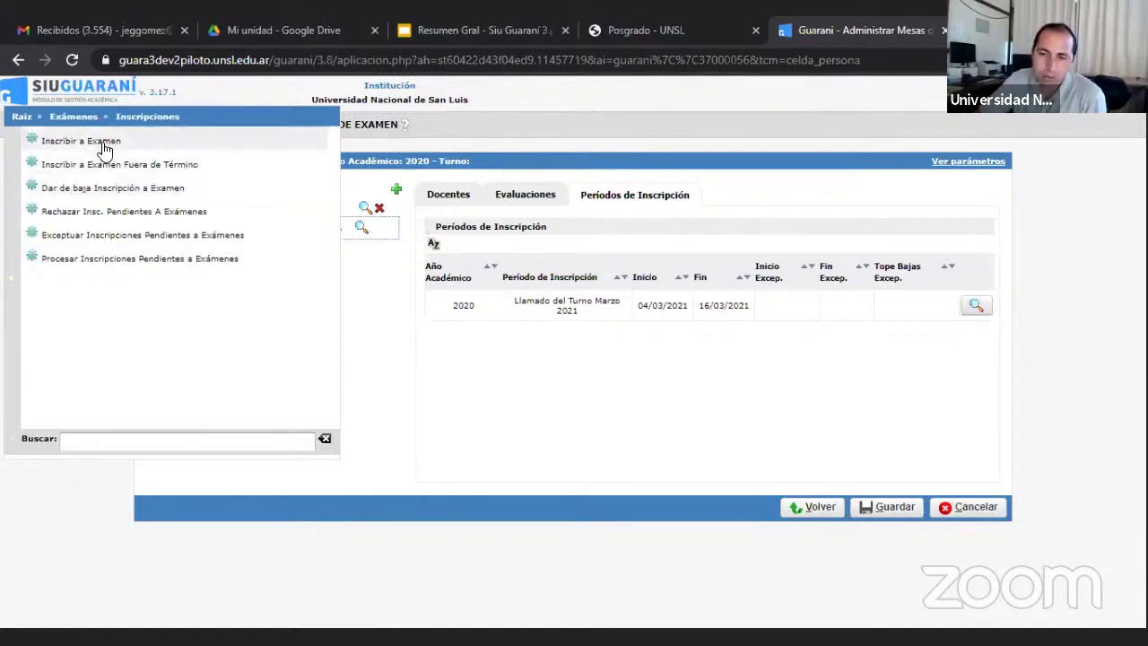